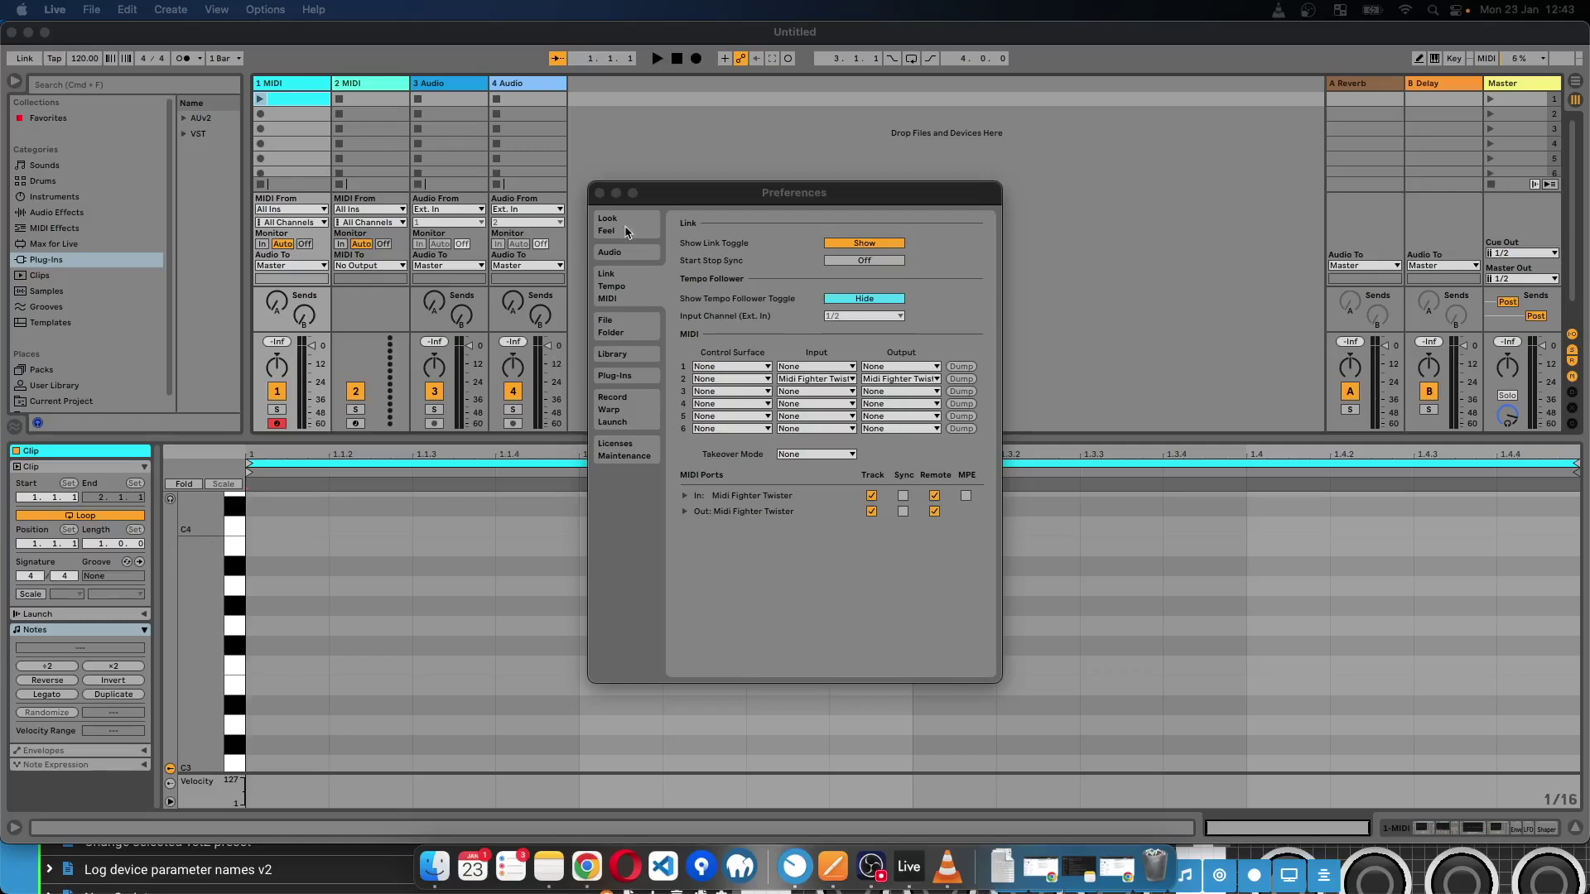
Scroll through the row 2 Control Surface list in Live's MIDI preferences, then switch to Control Surface Studio
click(667, 189)
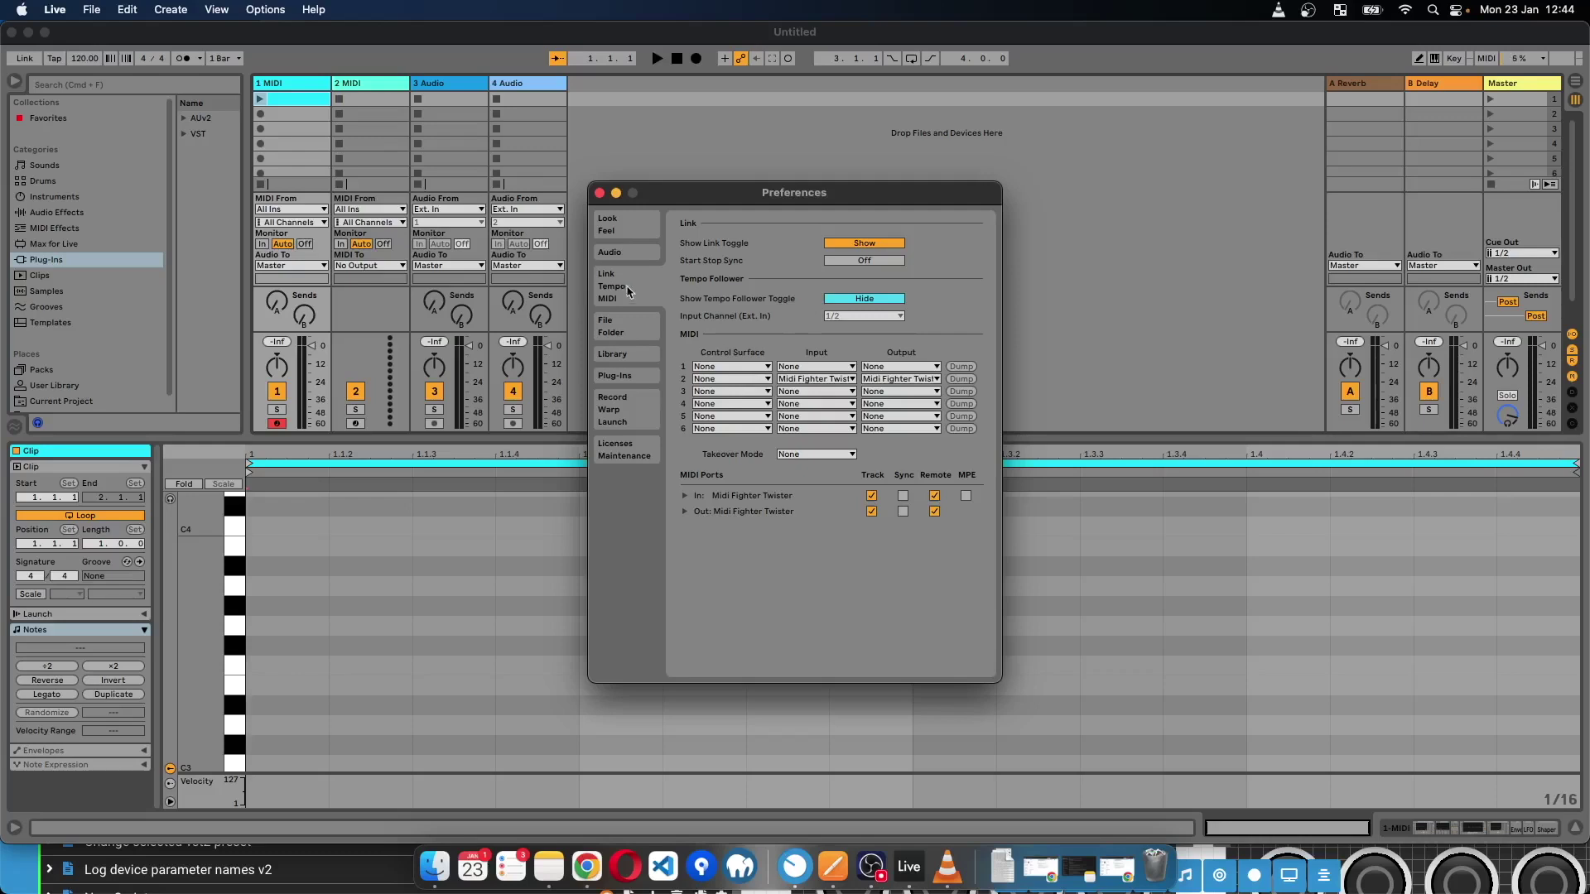
key(super+Tab)
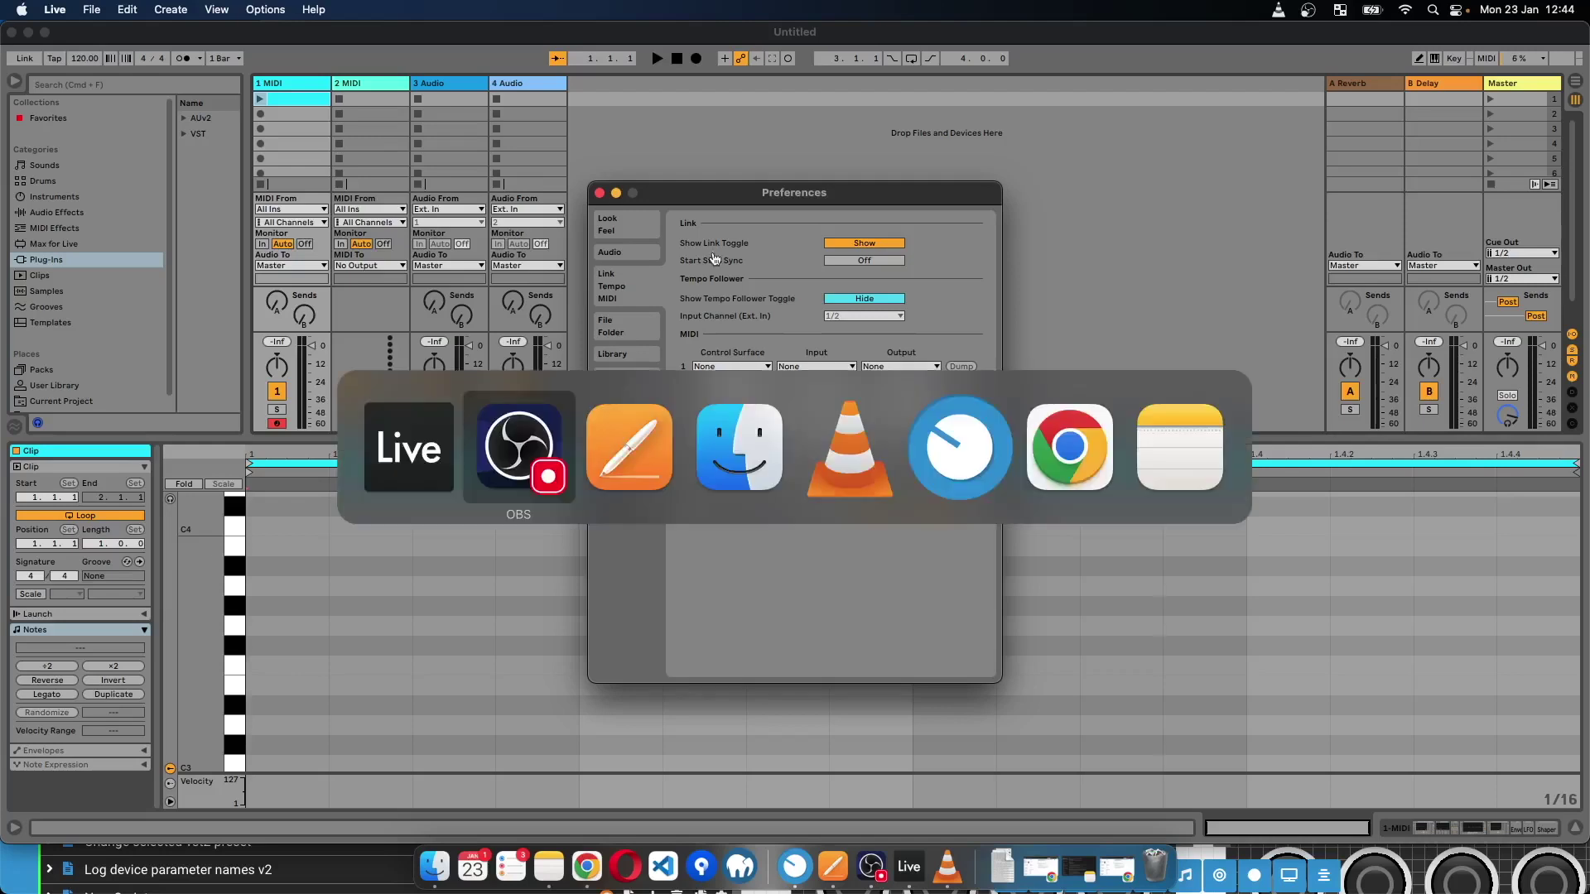
click(766, 379)
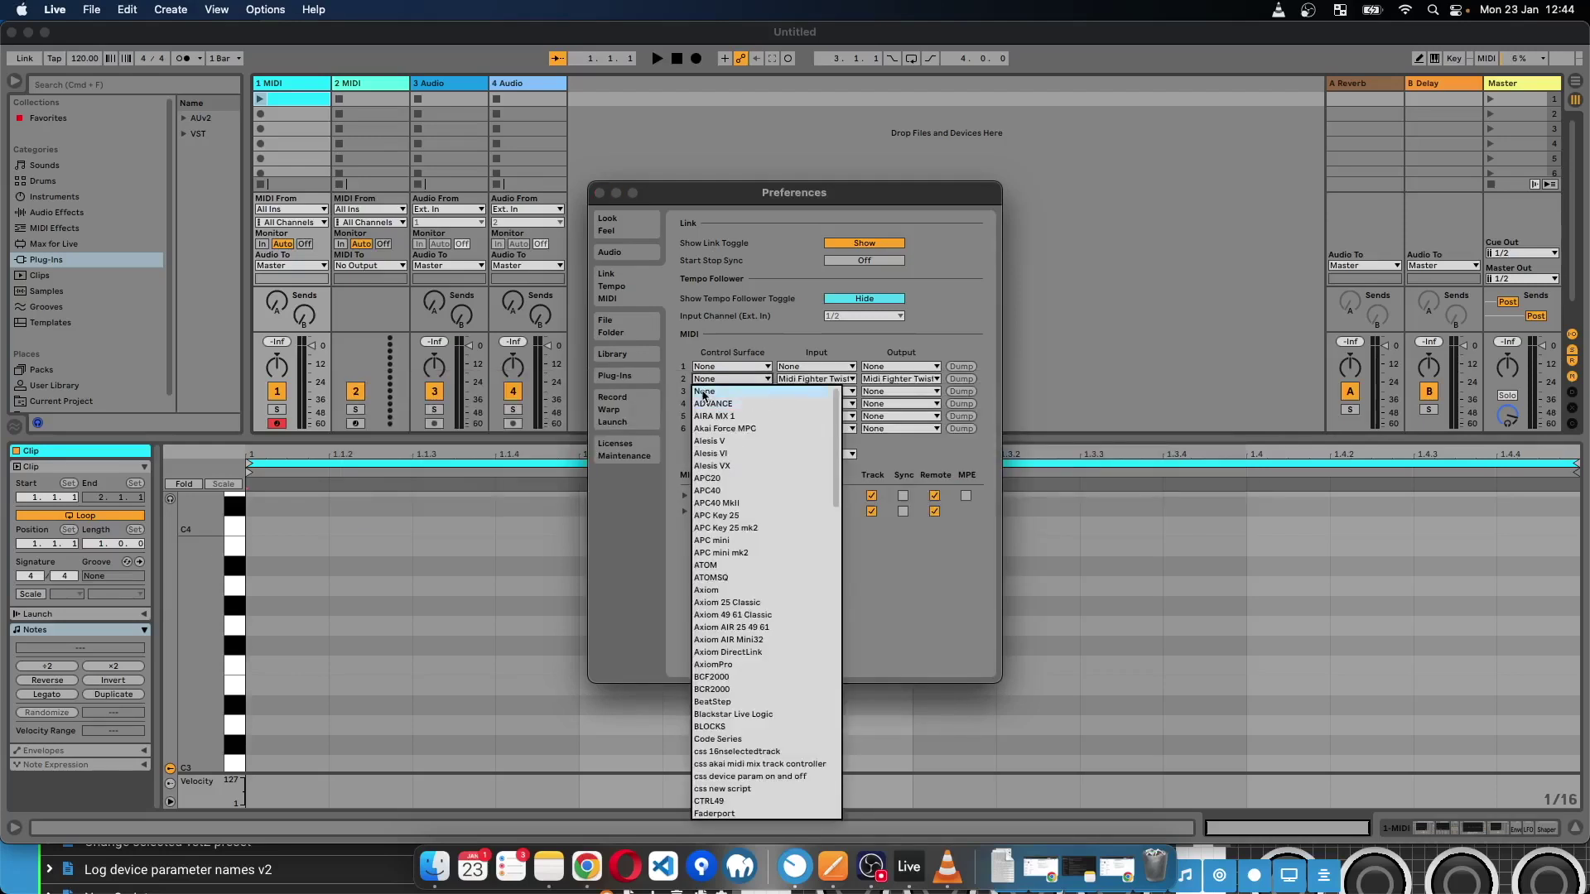
scroll(838, 417, down, 6)
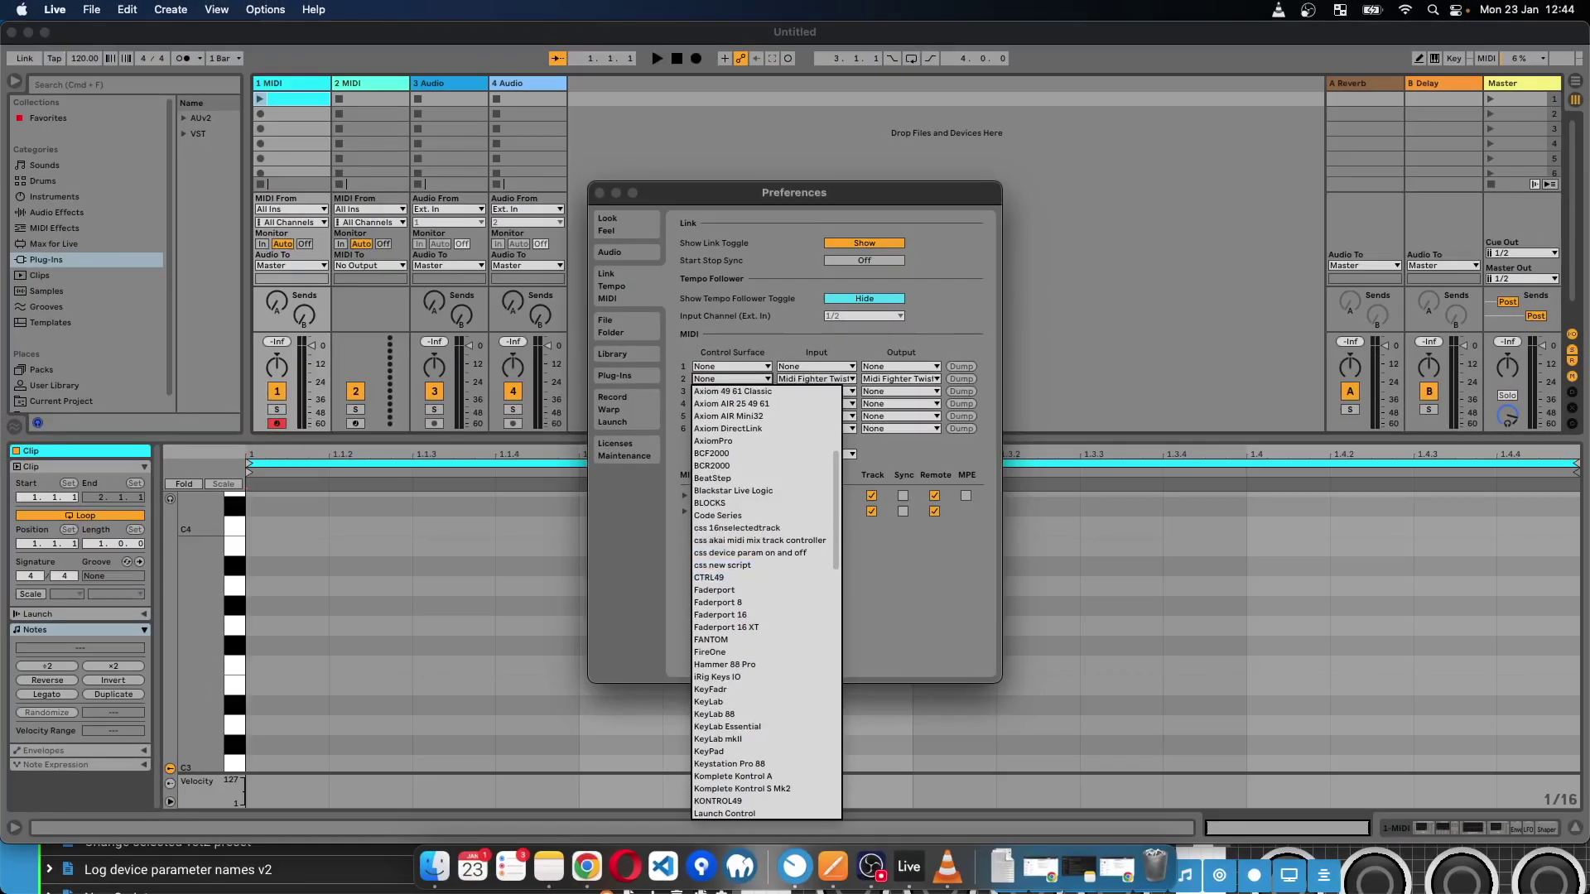
key(super+Tab)
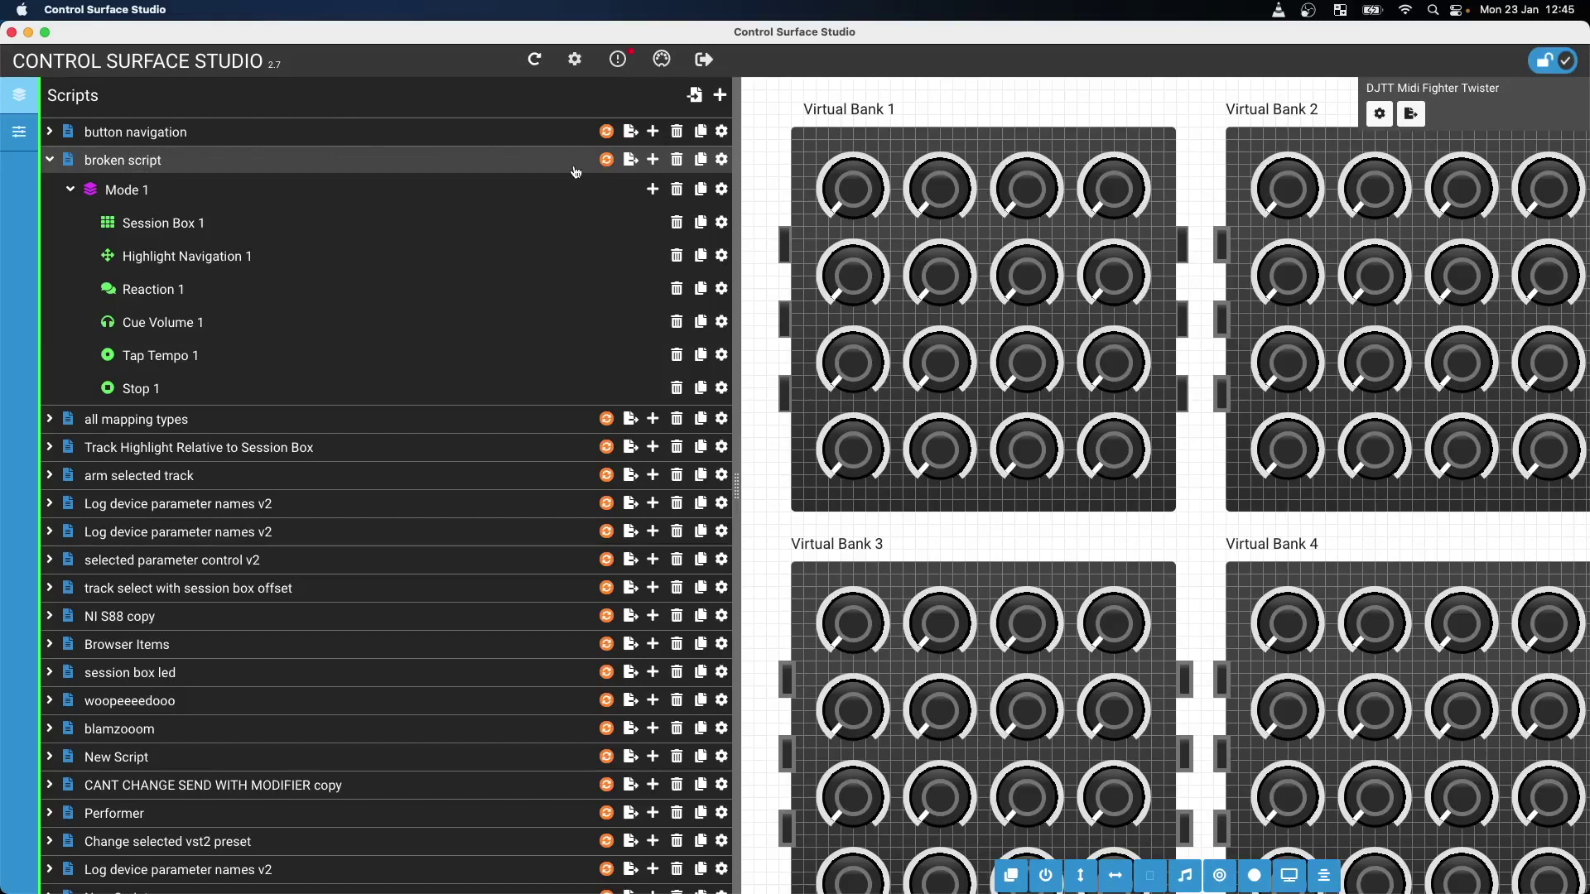
key(super+Tab)
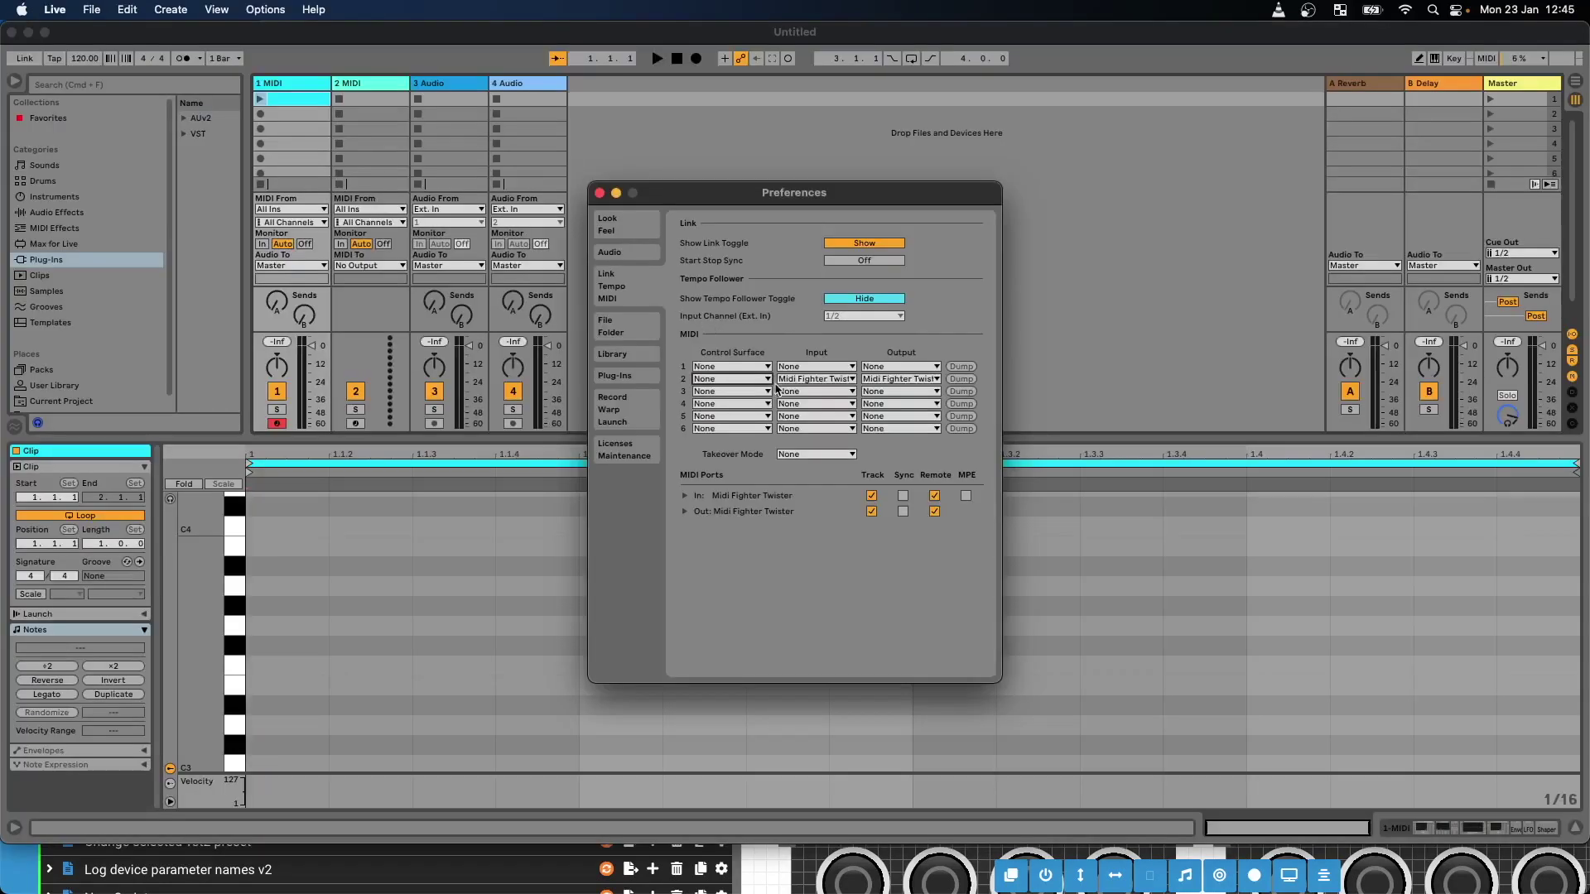
click(765, 379)
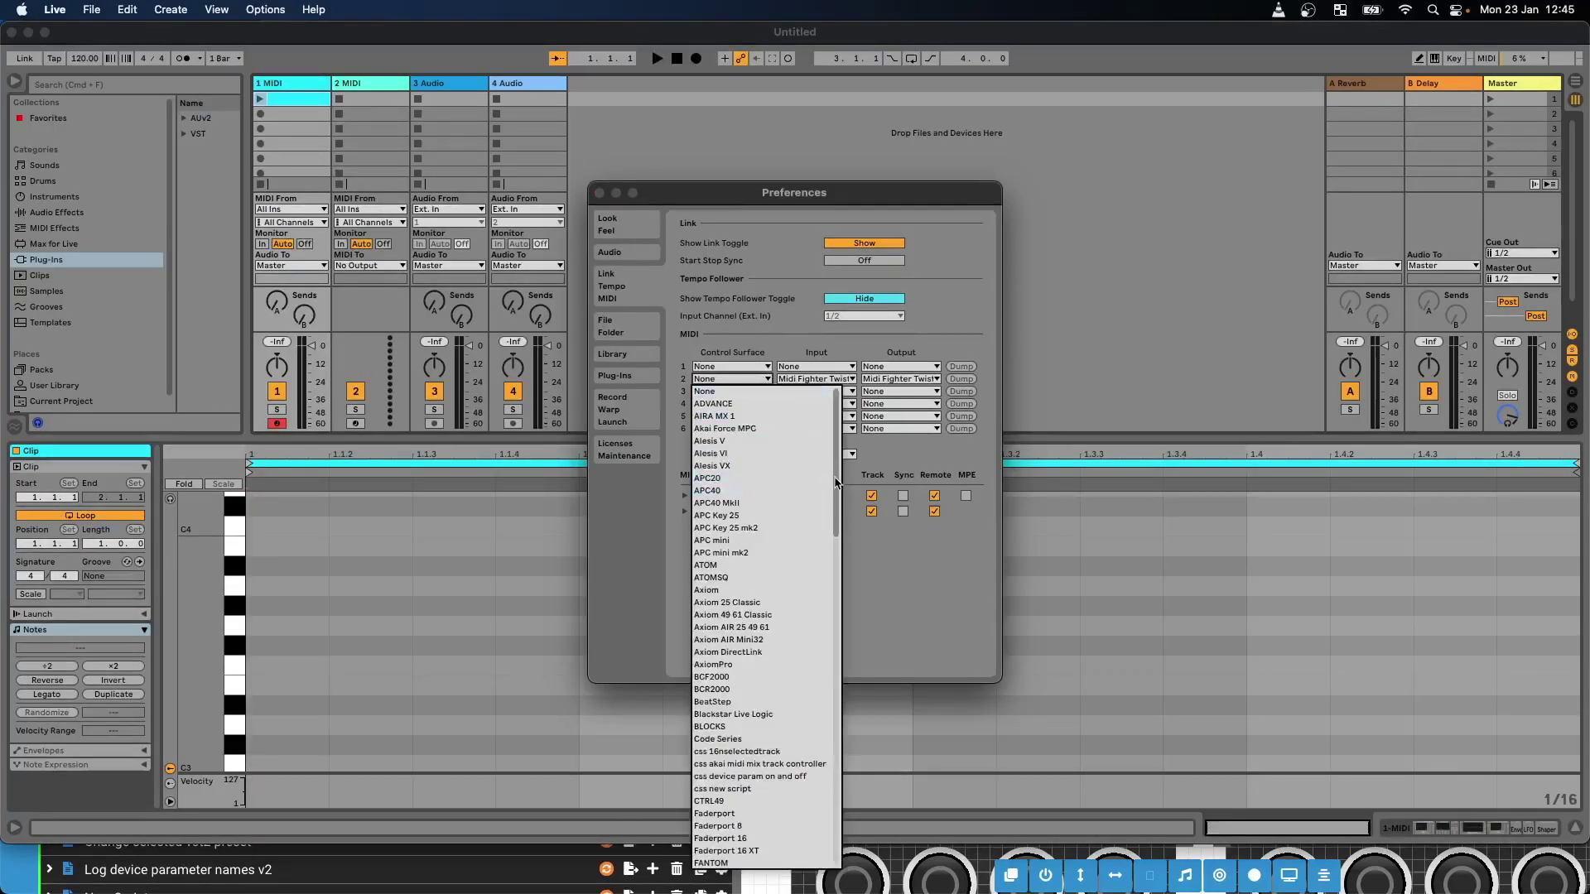
scroll(820, 654, down, 3)
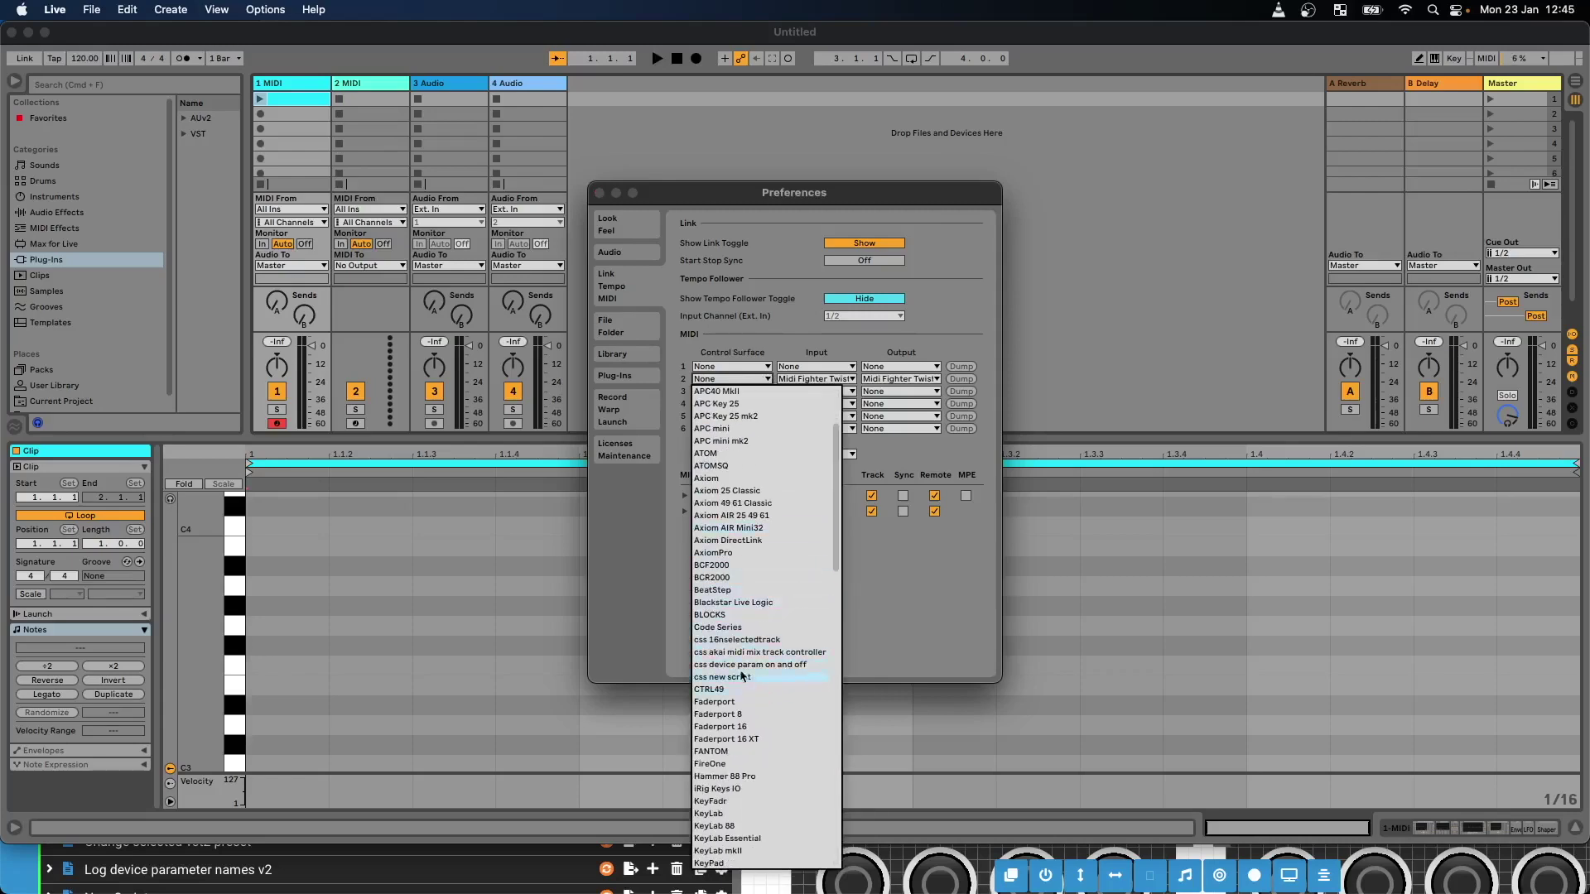
key(super+Tab)
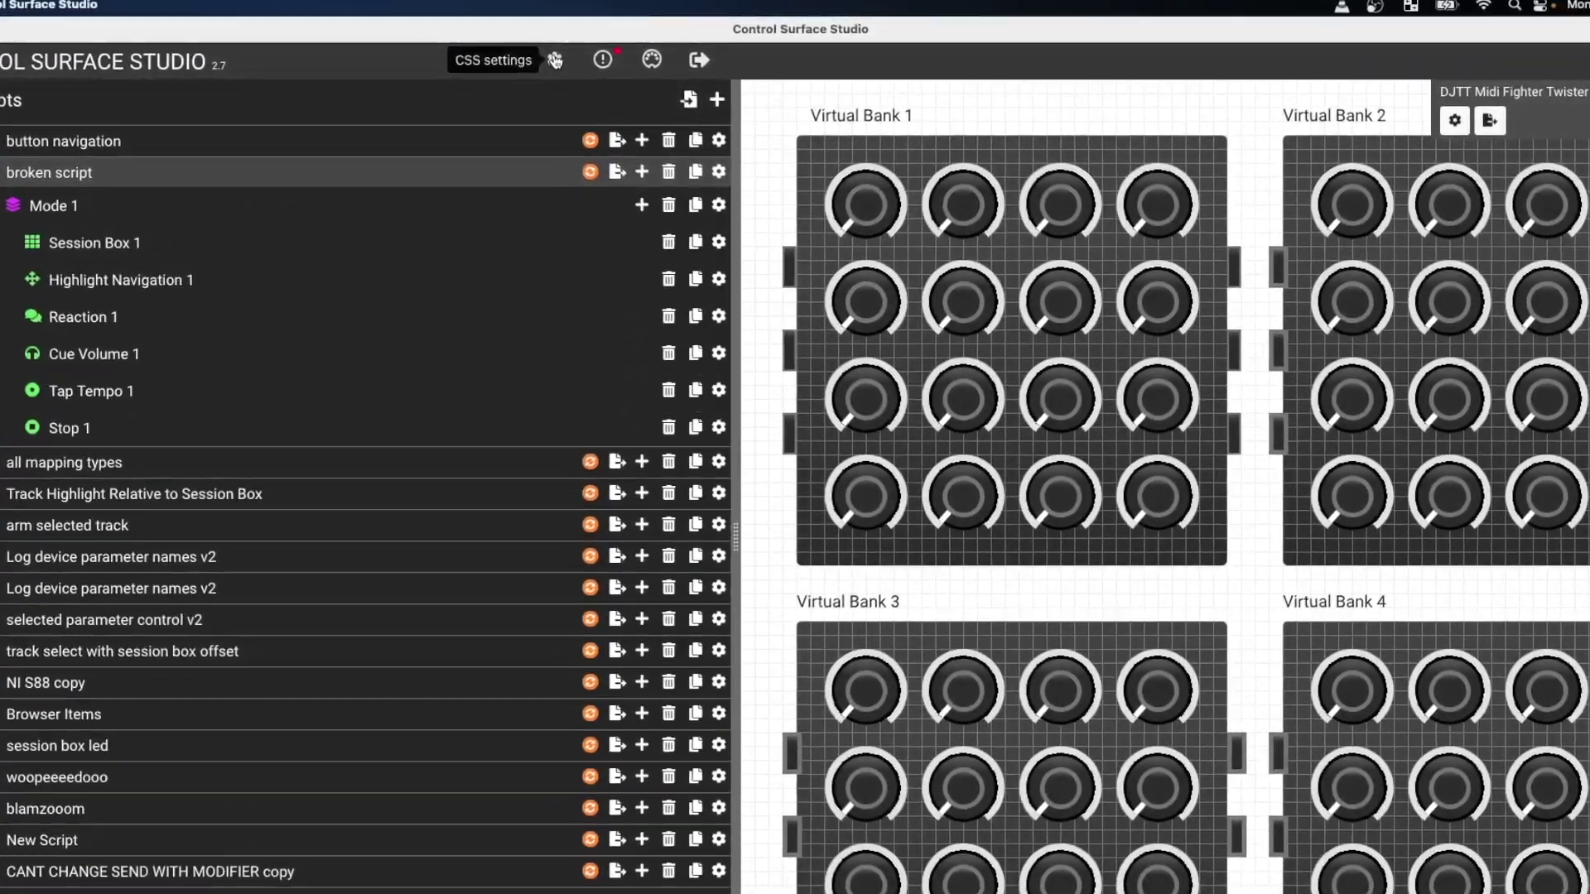
Set Ableton Live 11 Suite.app from Applications as the Ableton Live Location in settings
click(555, 60)
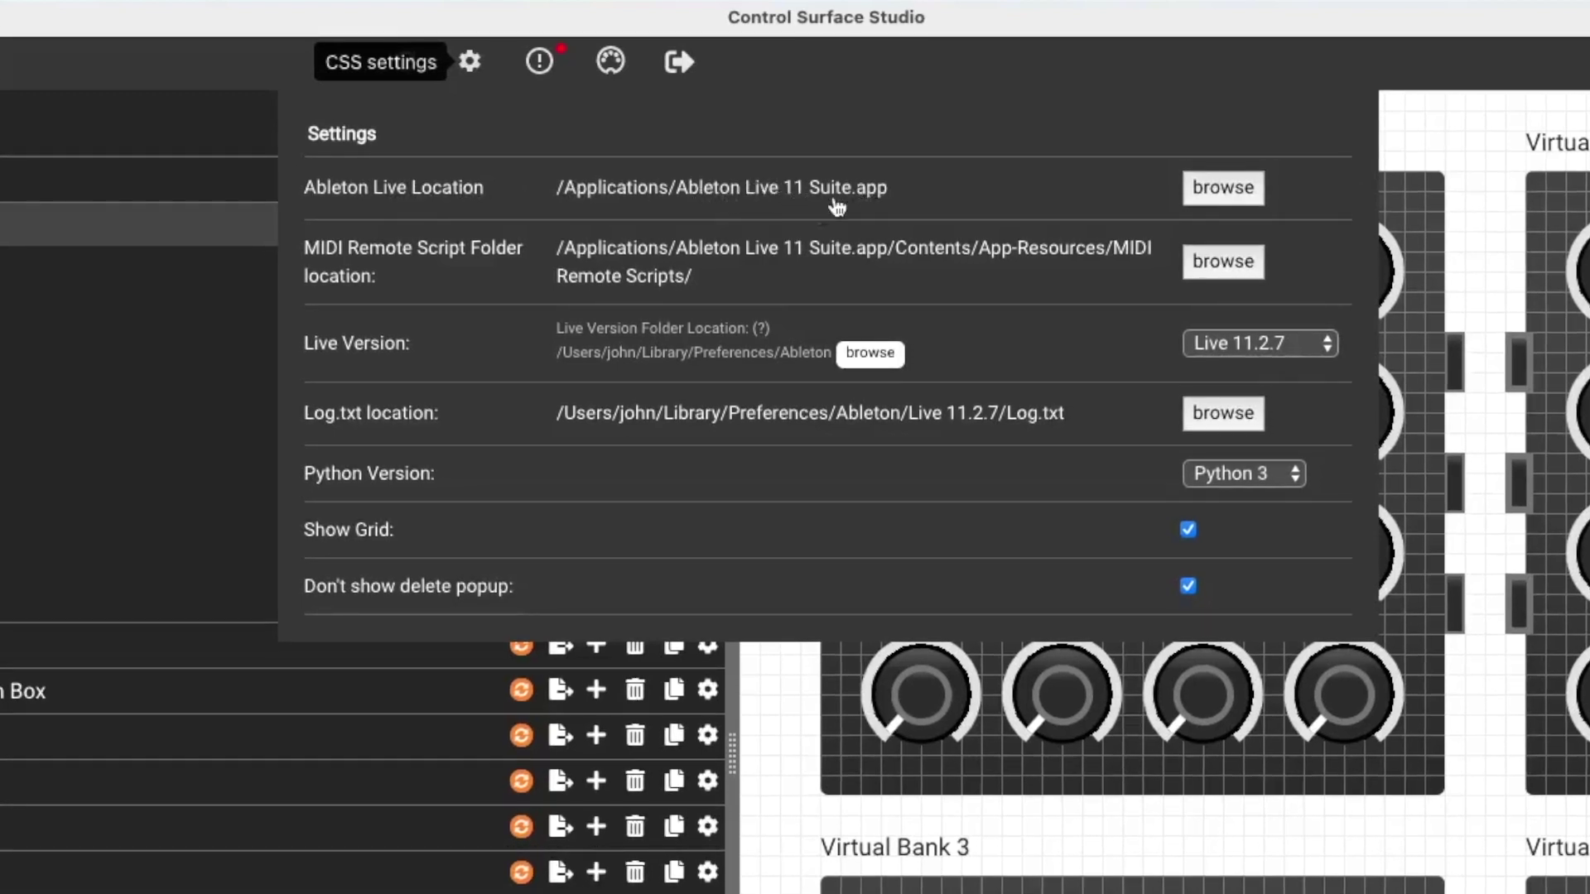
click(1217, 187)
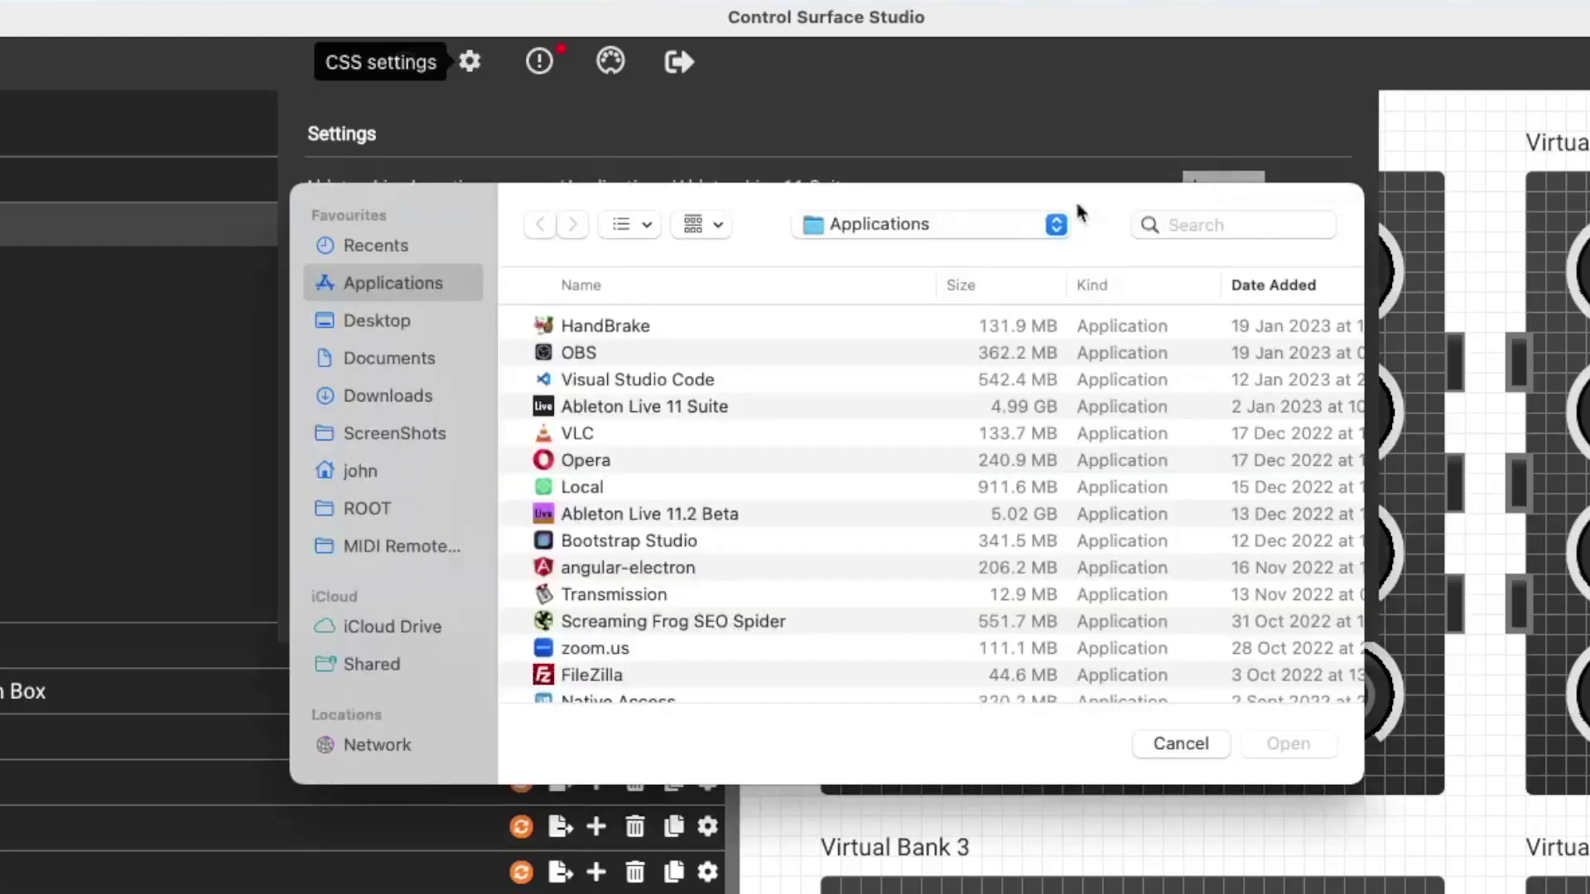
click(631, 412)
click(1269, 745)
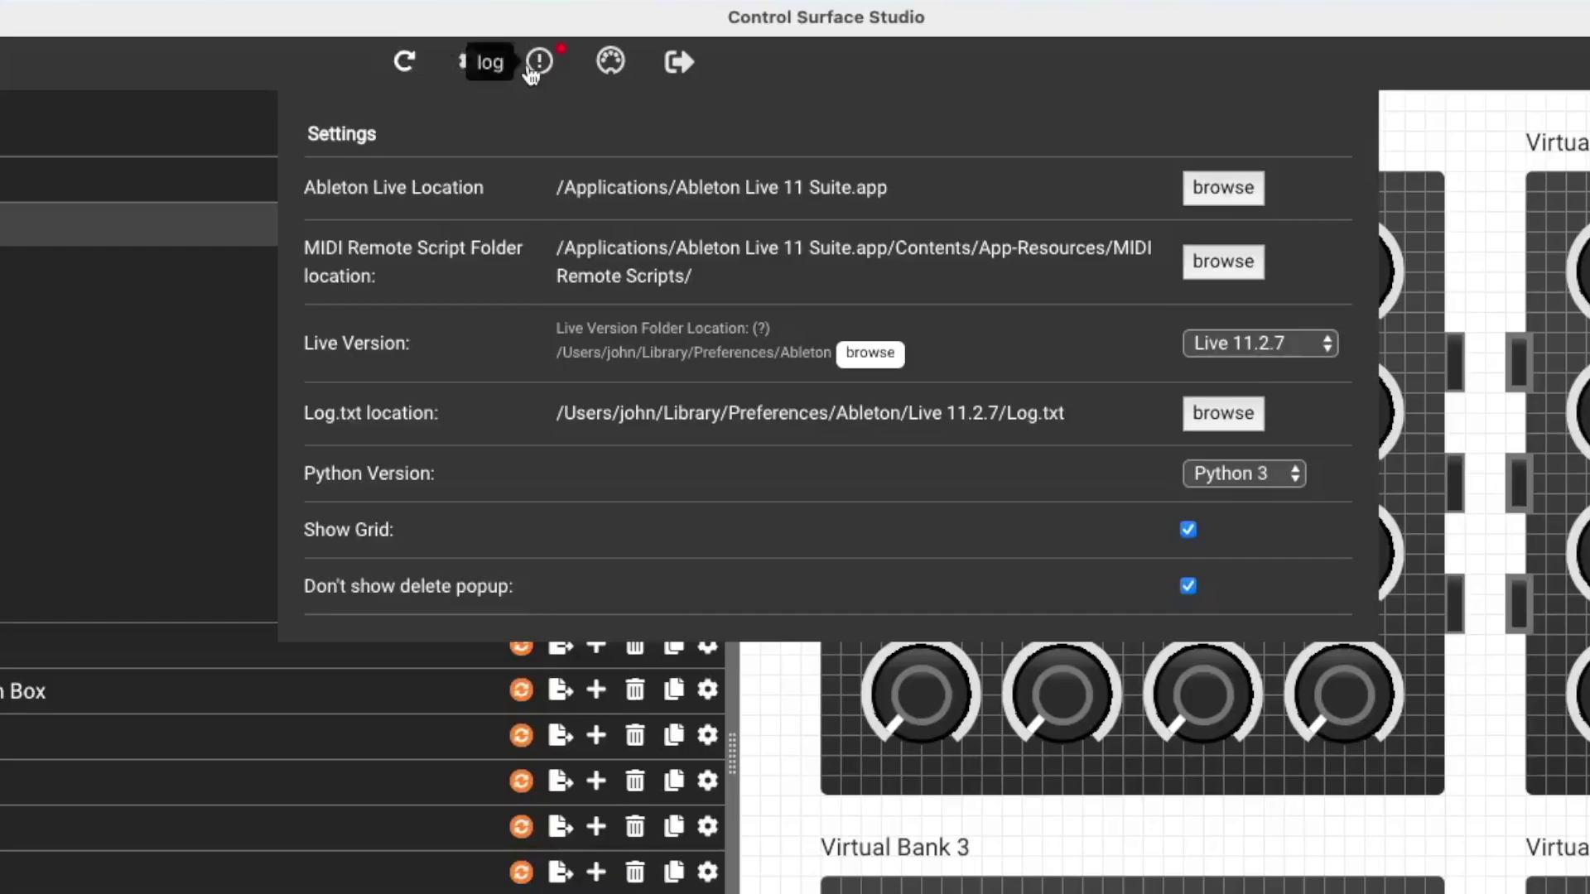
Review the error log's SyntaxError, highlighting css_broken_script.py and line 1131, then return to settings
click(469, 61)
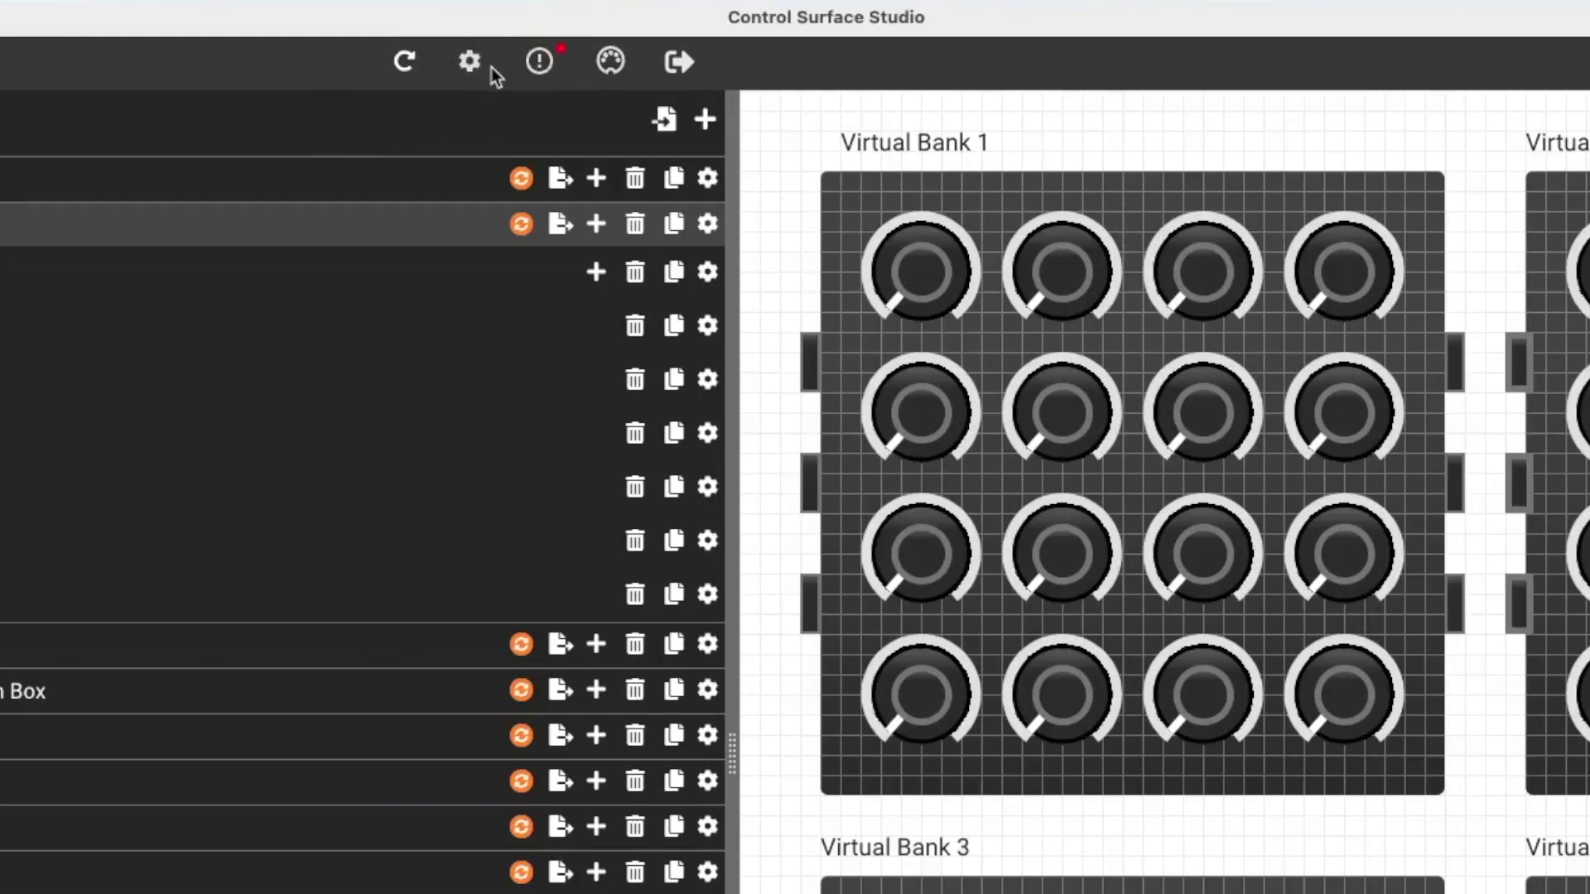
click(539, 64)
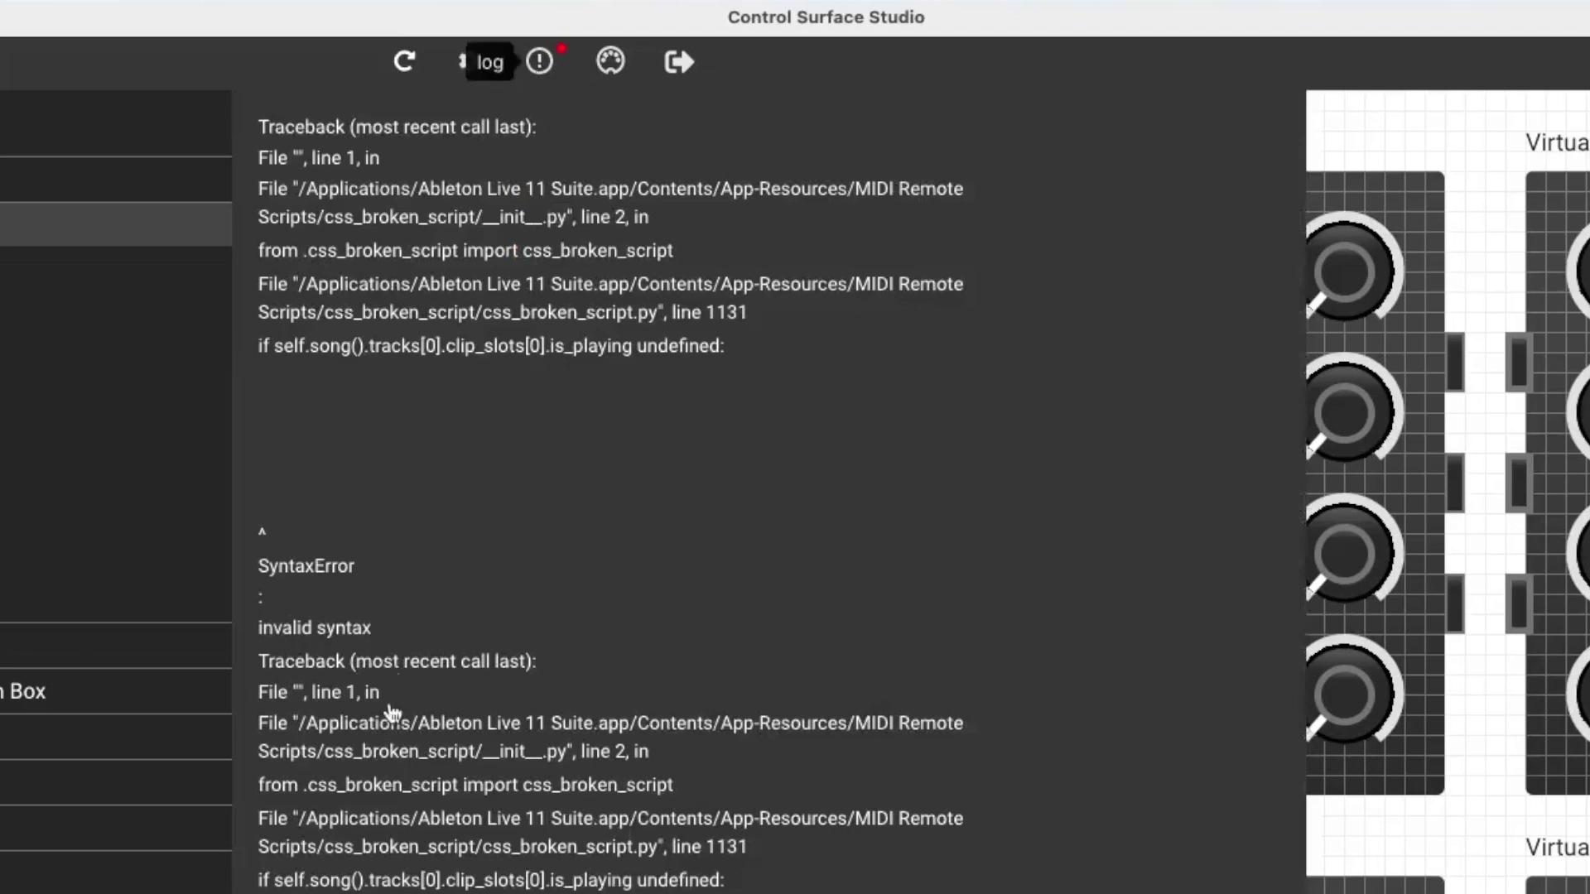
scroll(435, 845, down, 3)
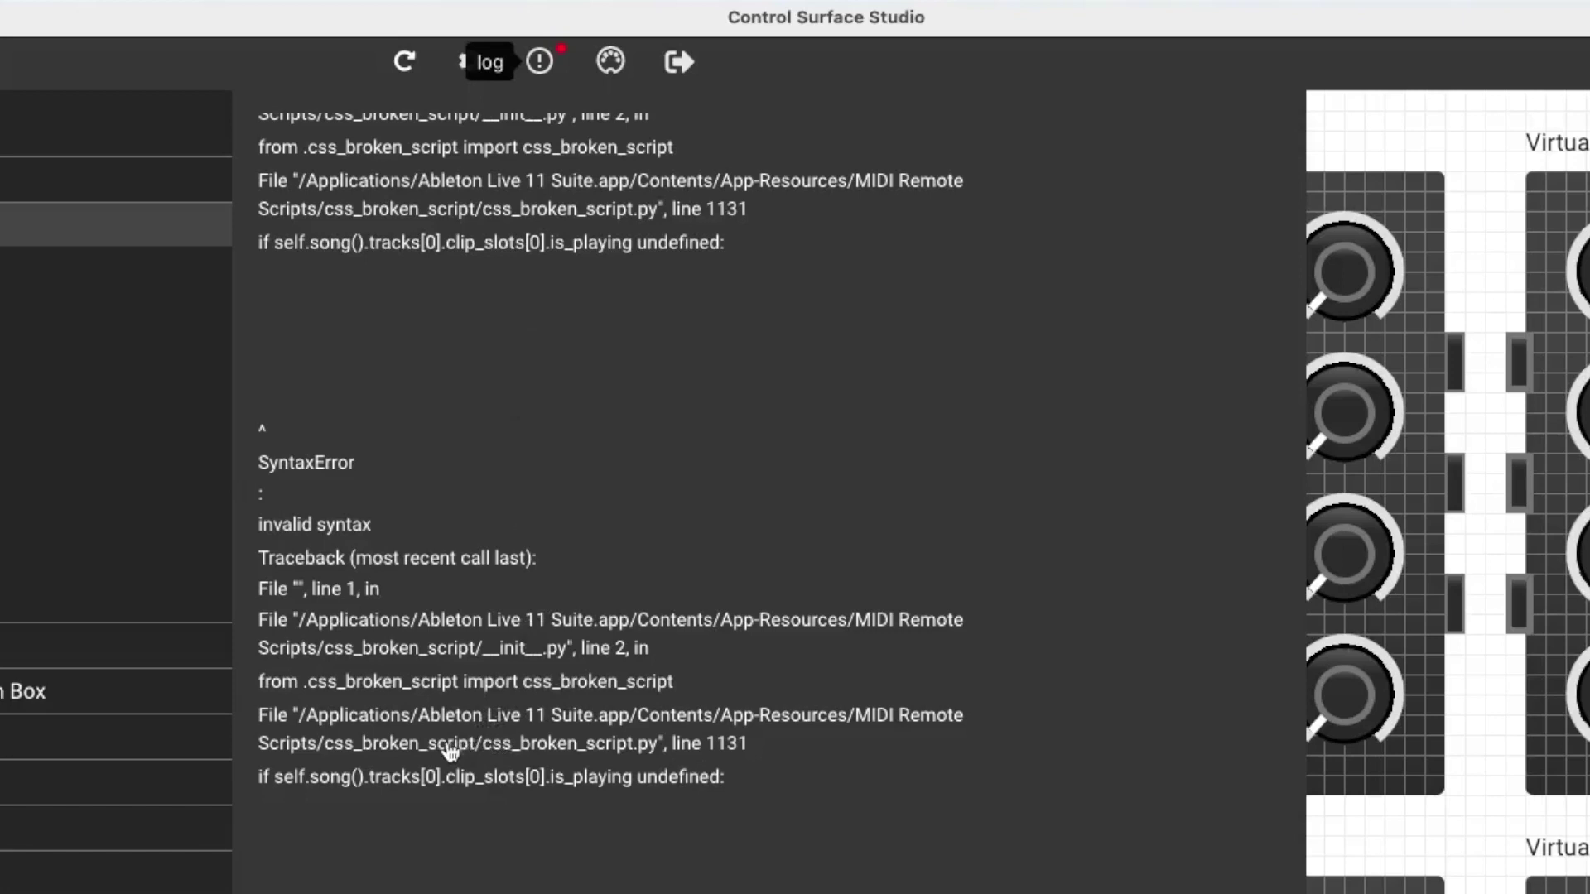
drag(262, 727, 278, 720)
drag(484, 746, 635, 752)
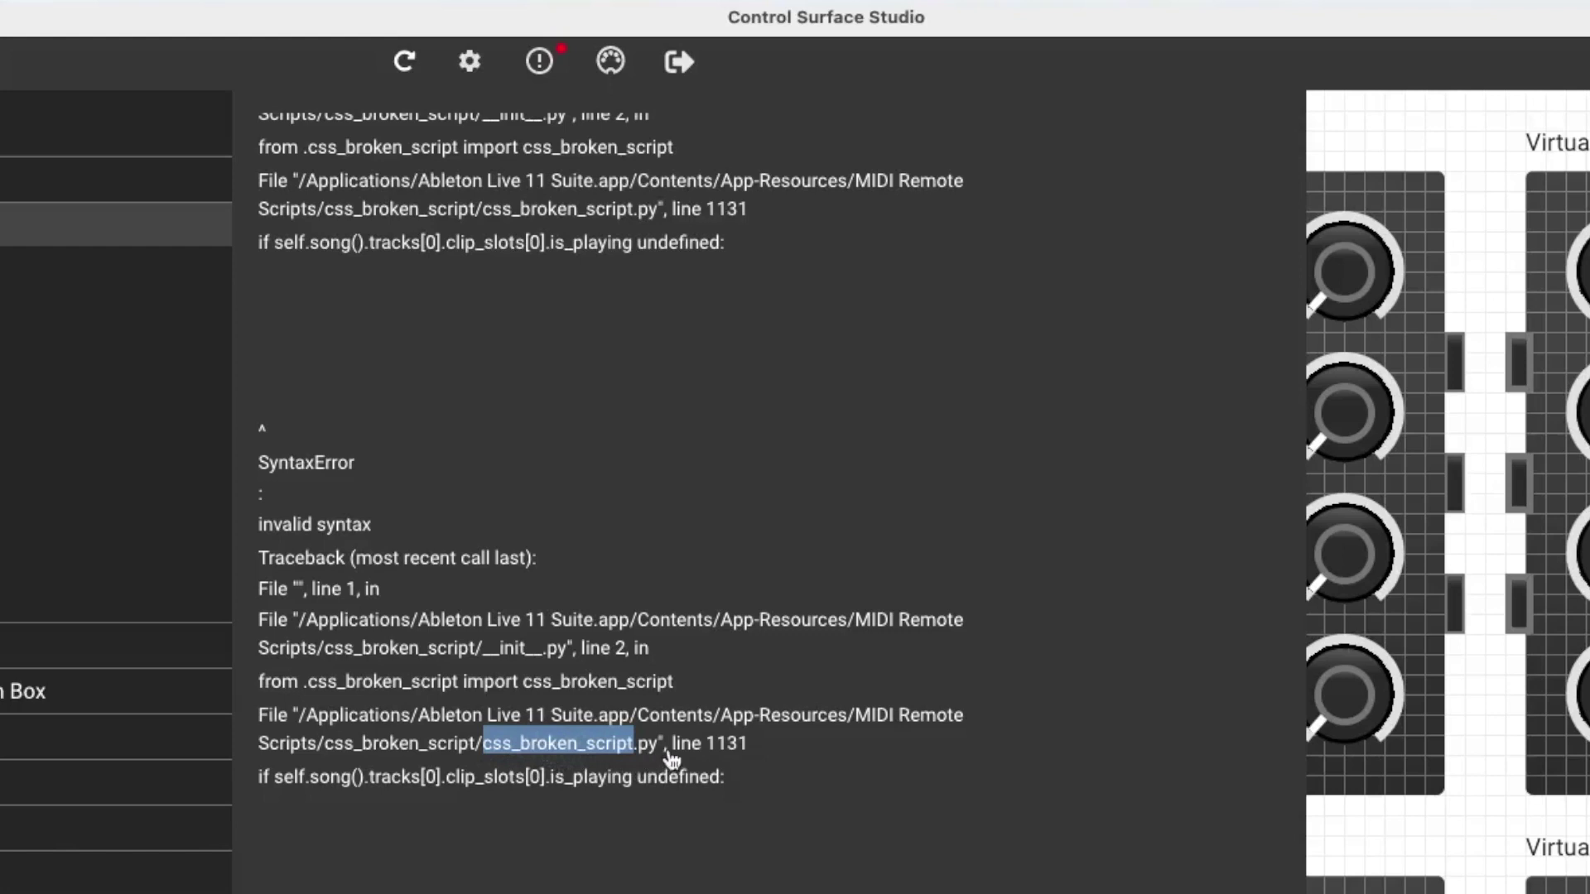
drag(680, 746, 760, 746)
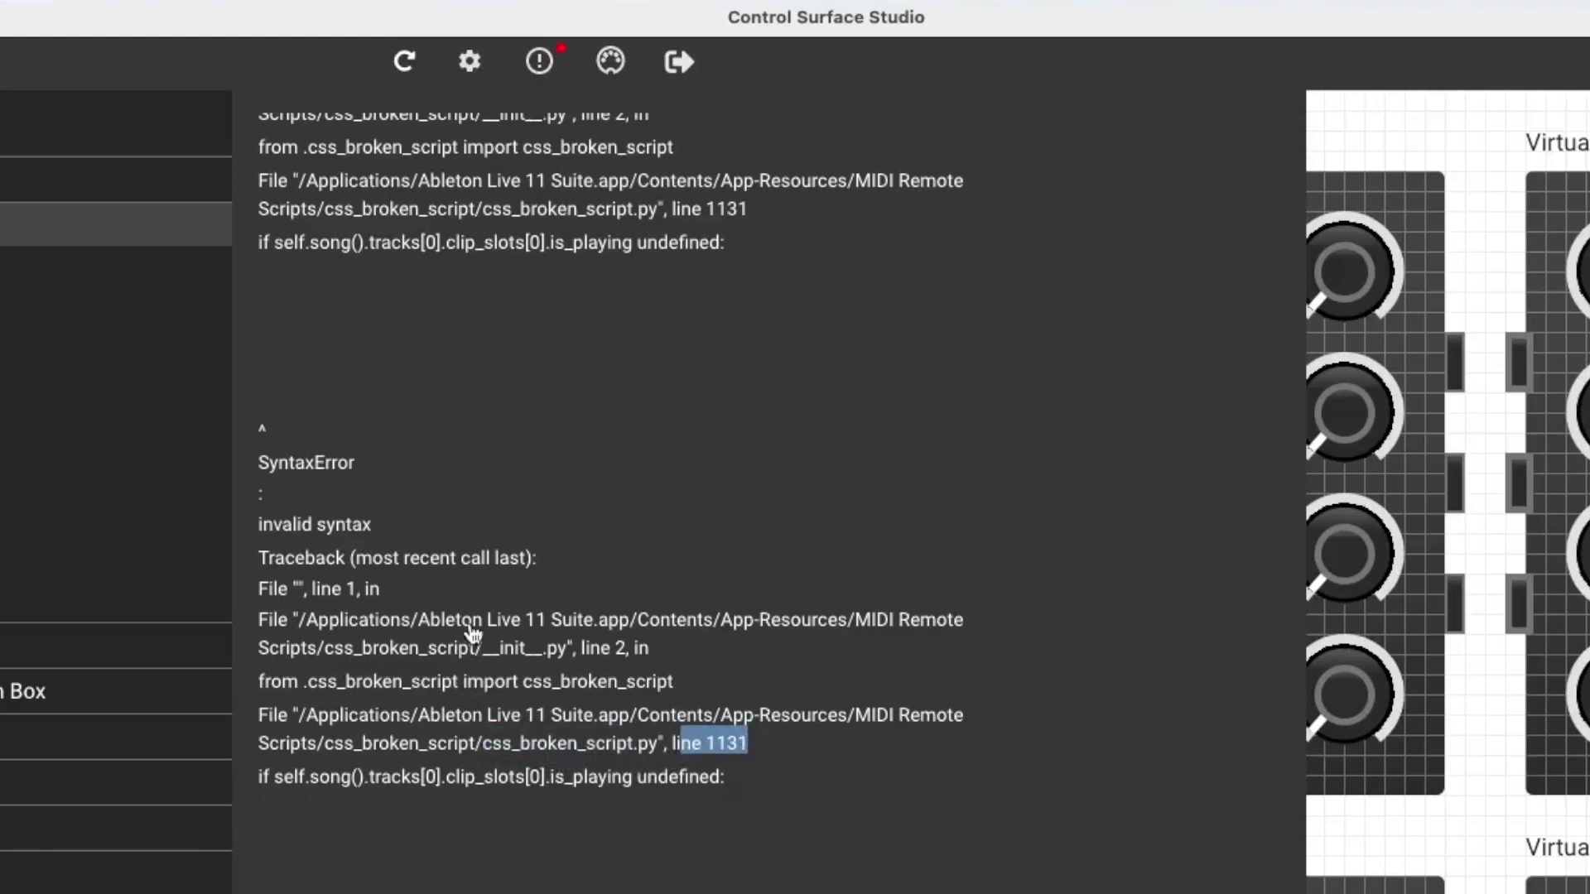
click(488, 305)
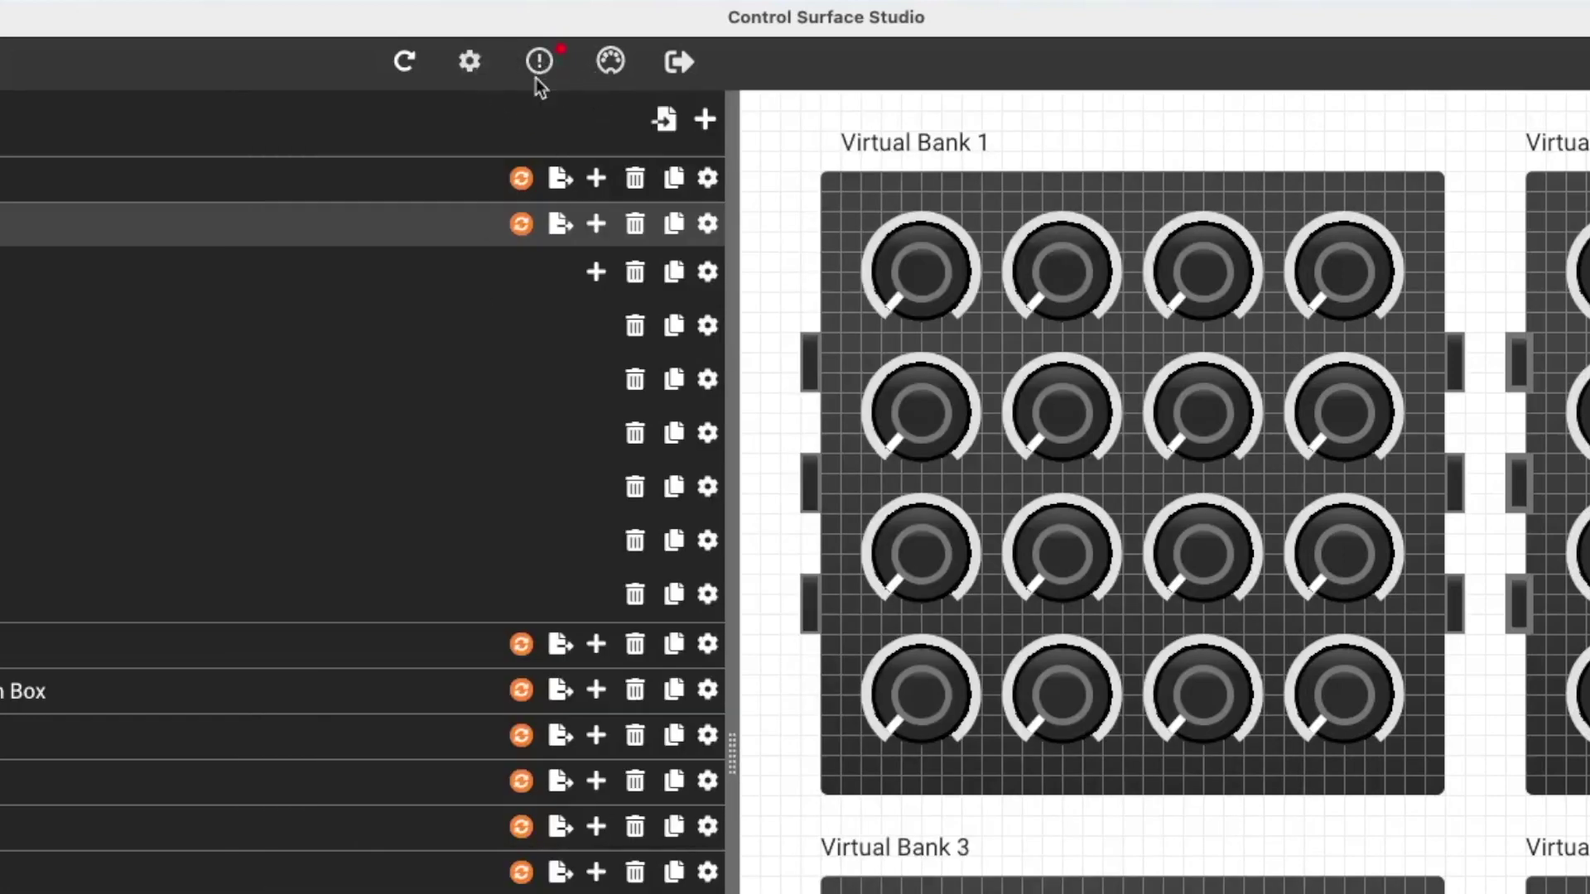
click(469, 61)
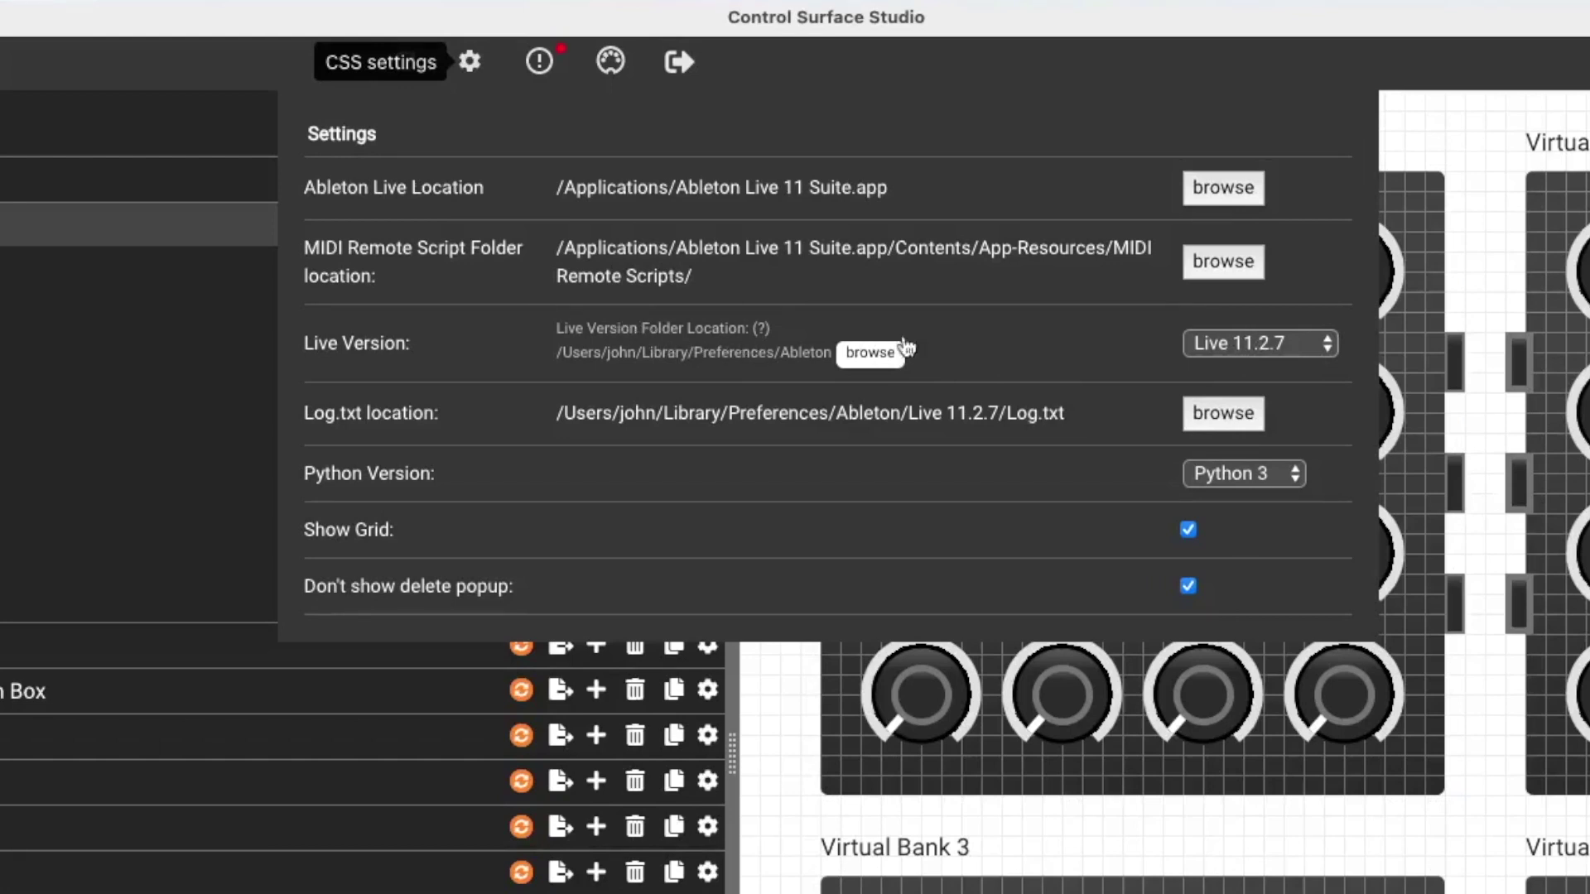
Keep Live 11.2.7 selected in the Live Version dropdown
click(1249, 346)
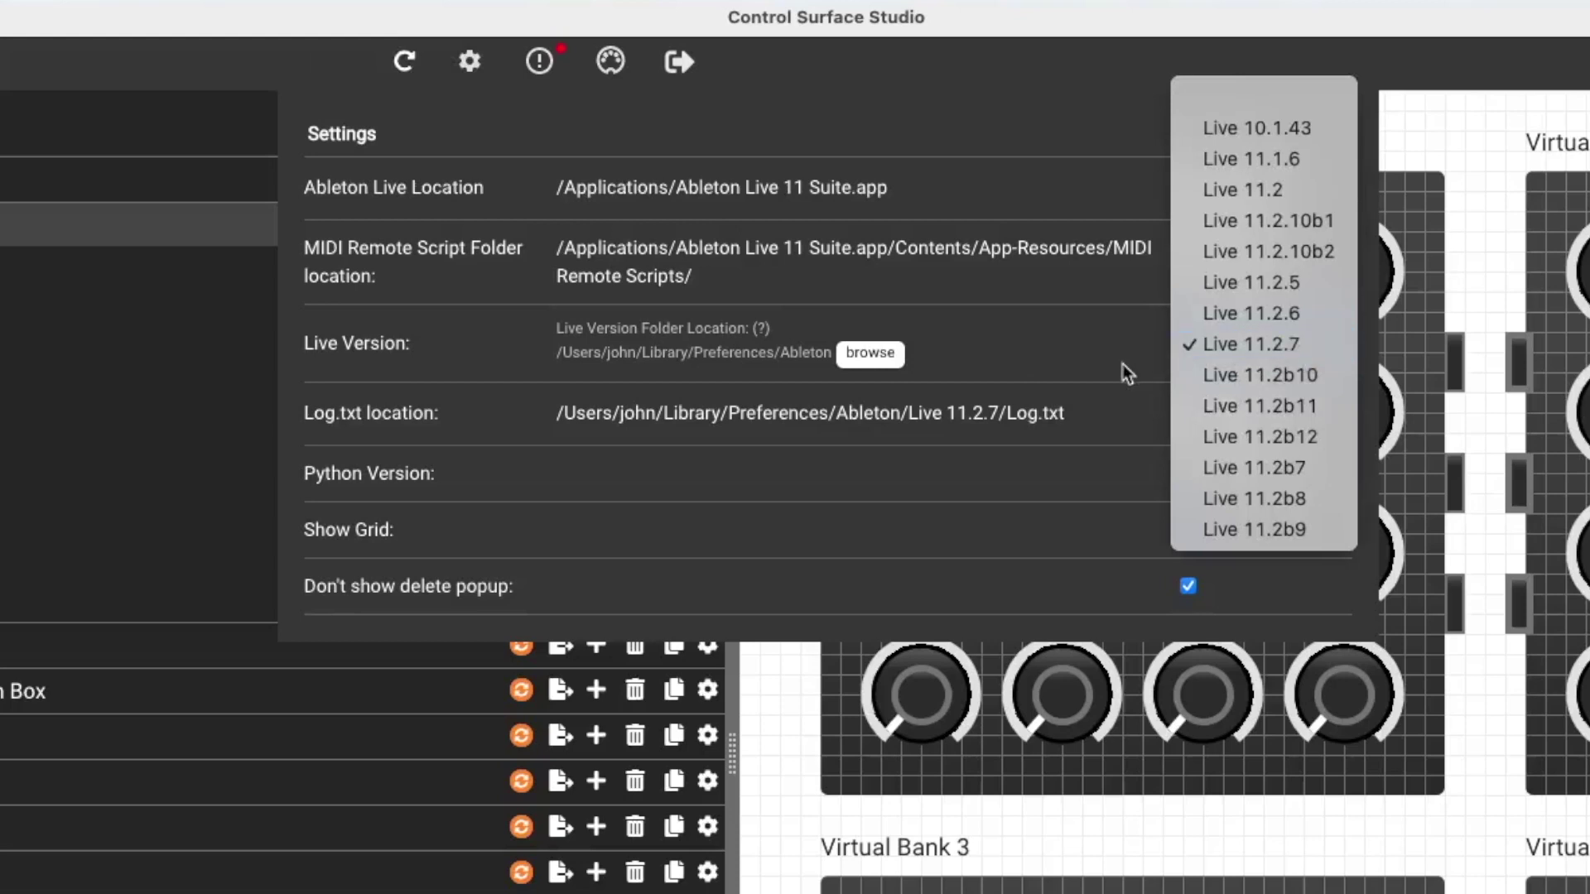
click(1092, 353)
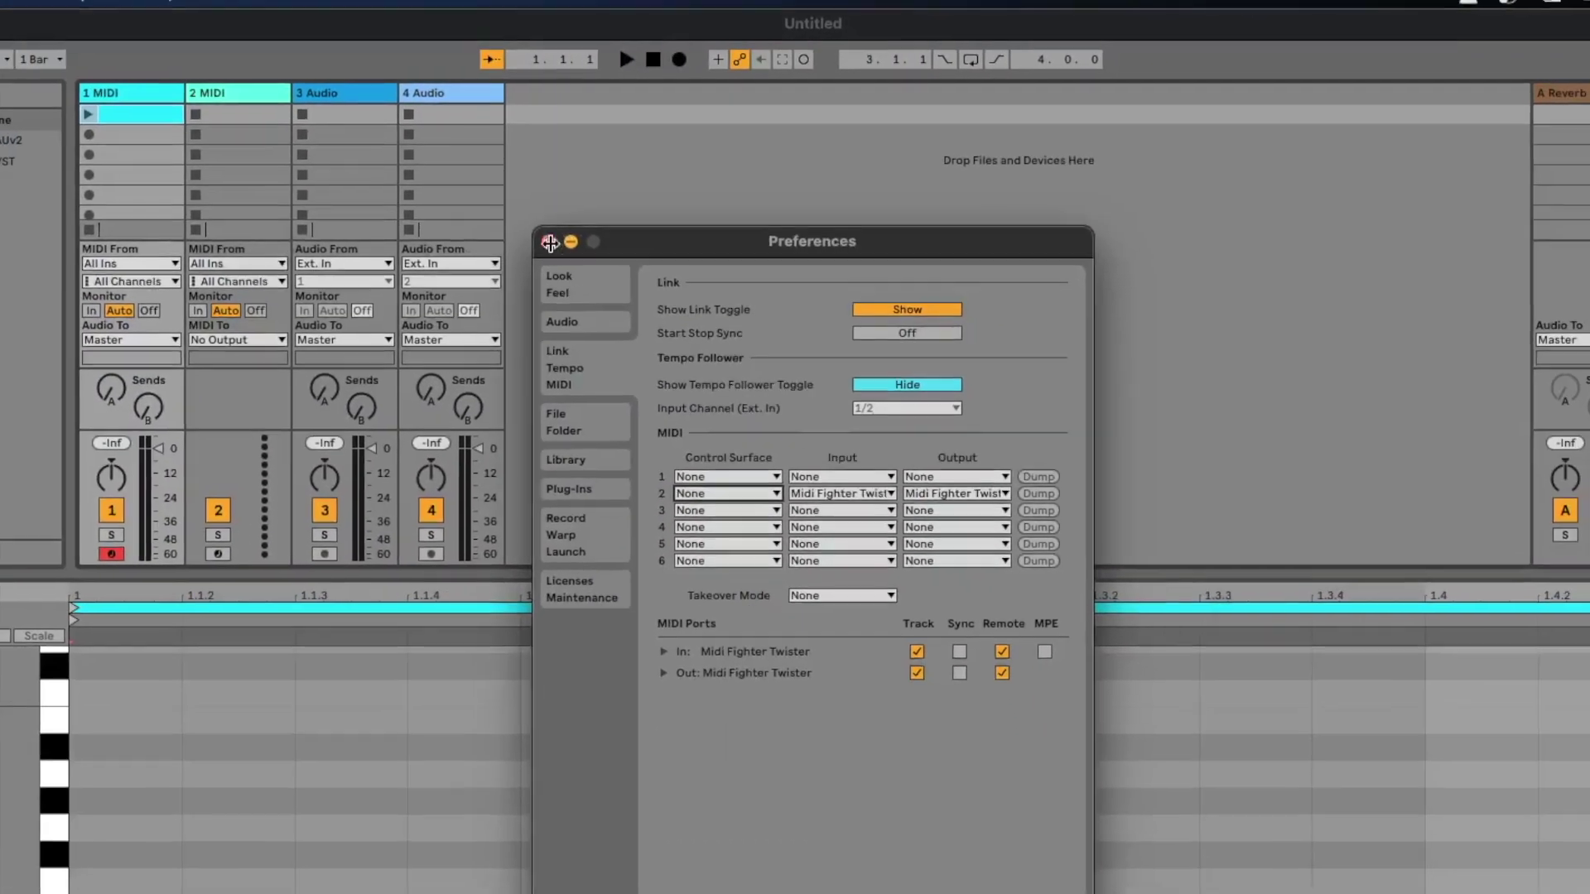
Check About Live shows version 11.2.7, then keep Live 11.2.7 as Studio's Live Version
click(530, 259)
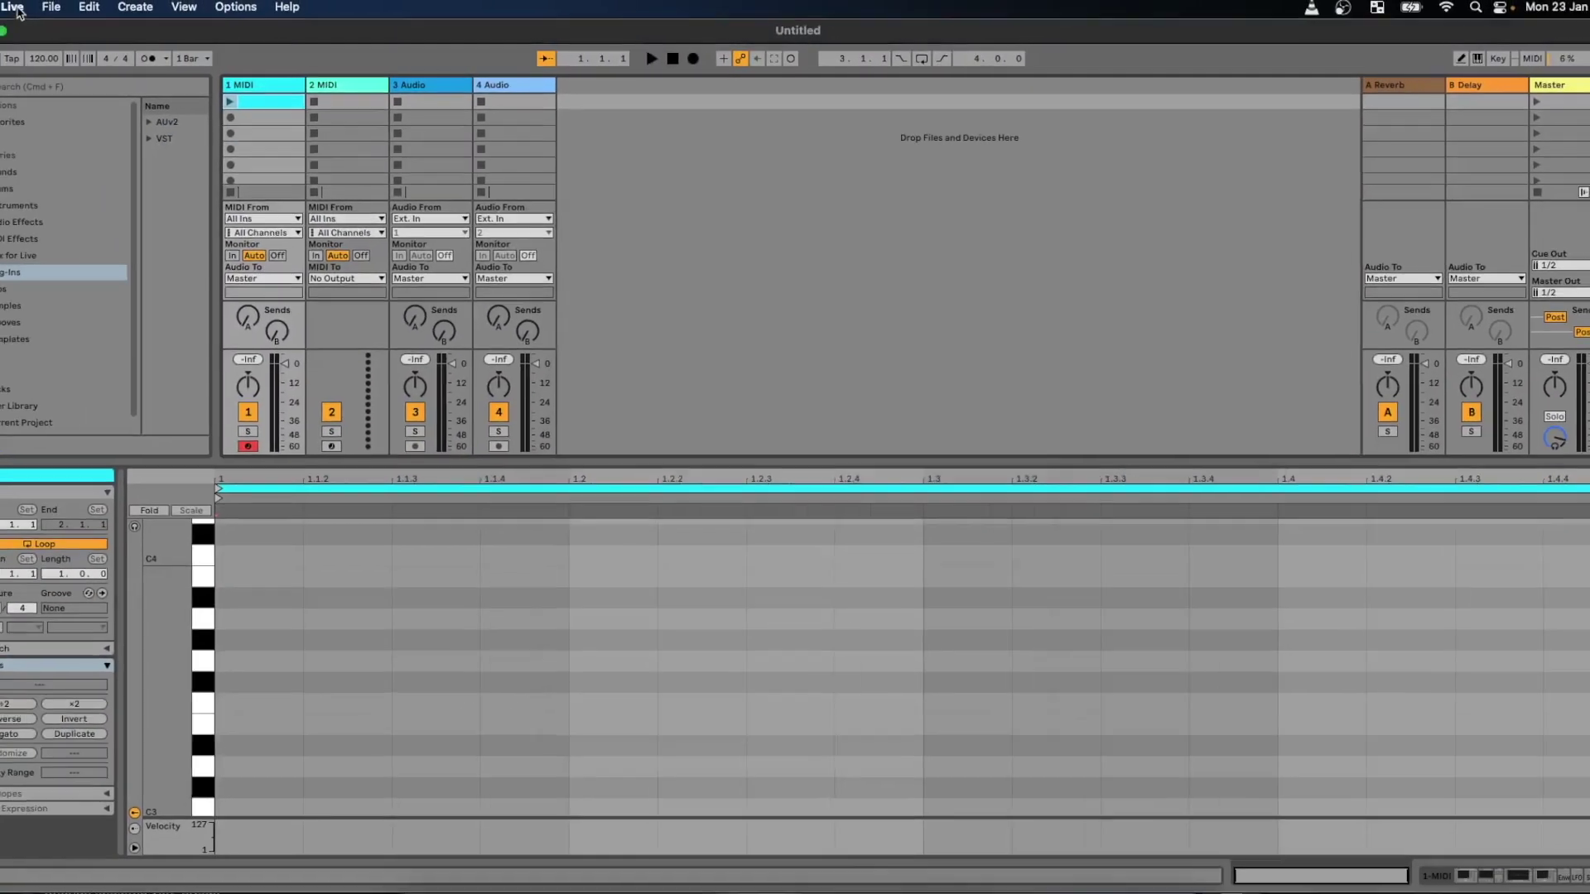
click(15, 8)
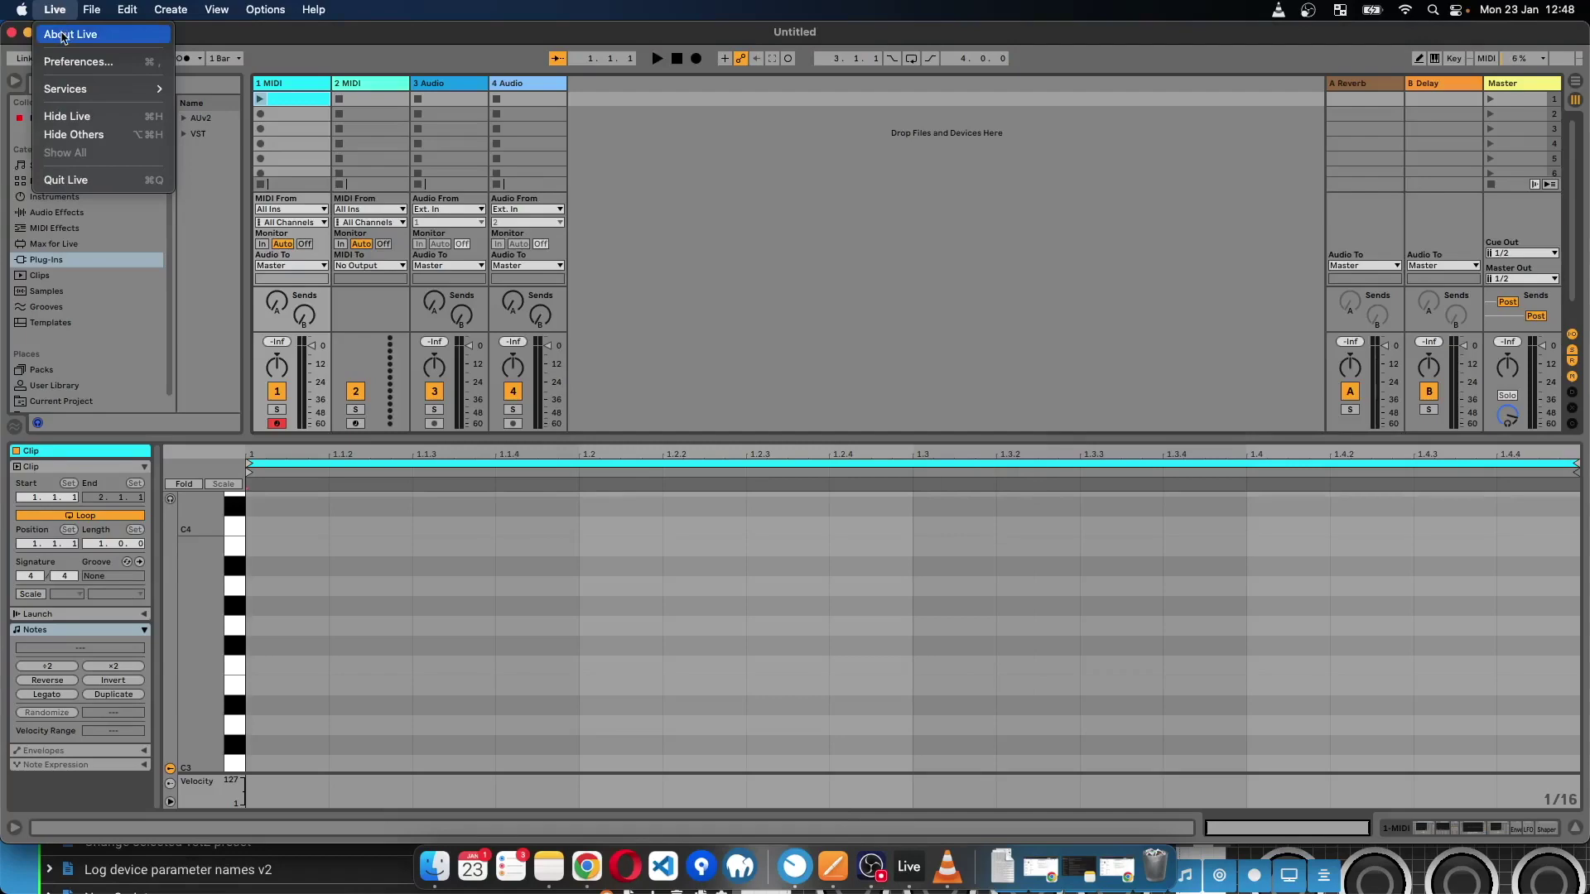
click(63, 35)
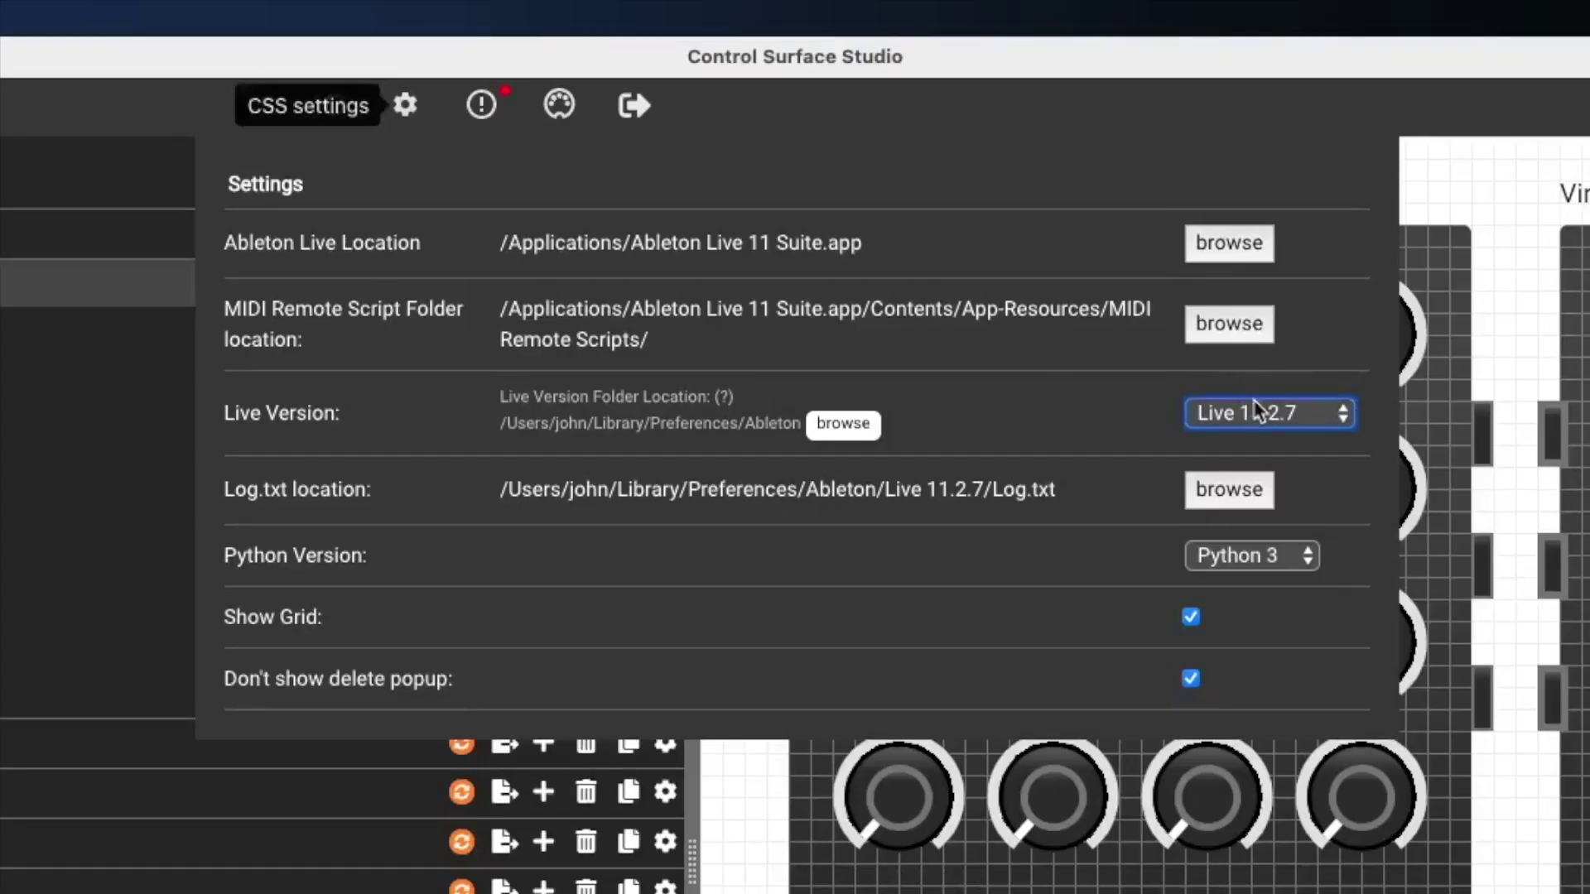
click(1261, 414)
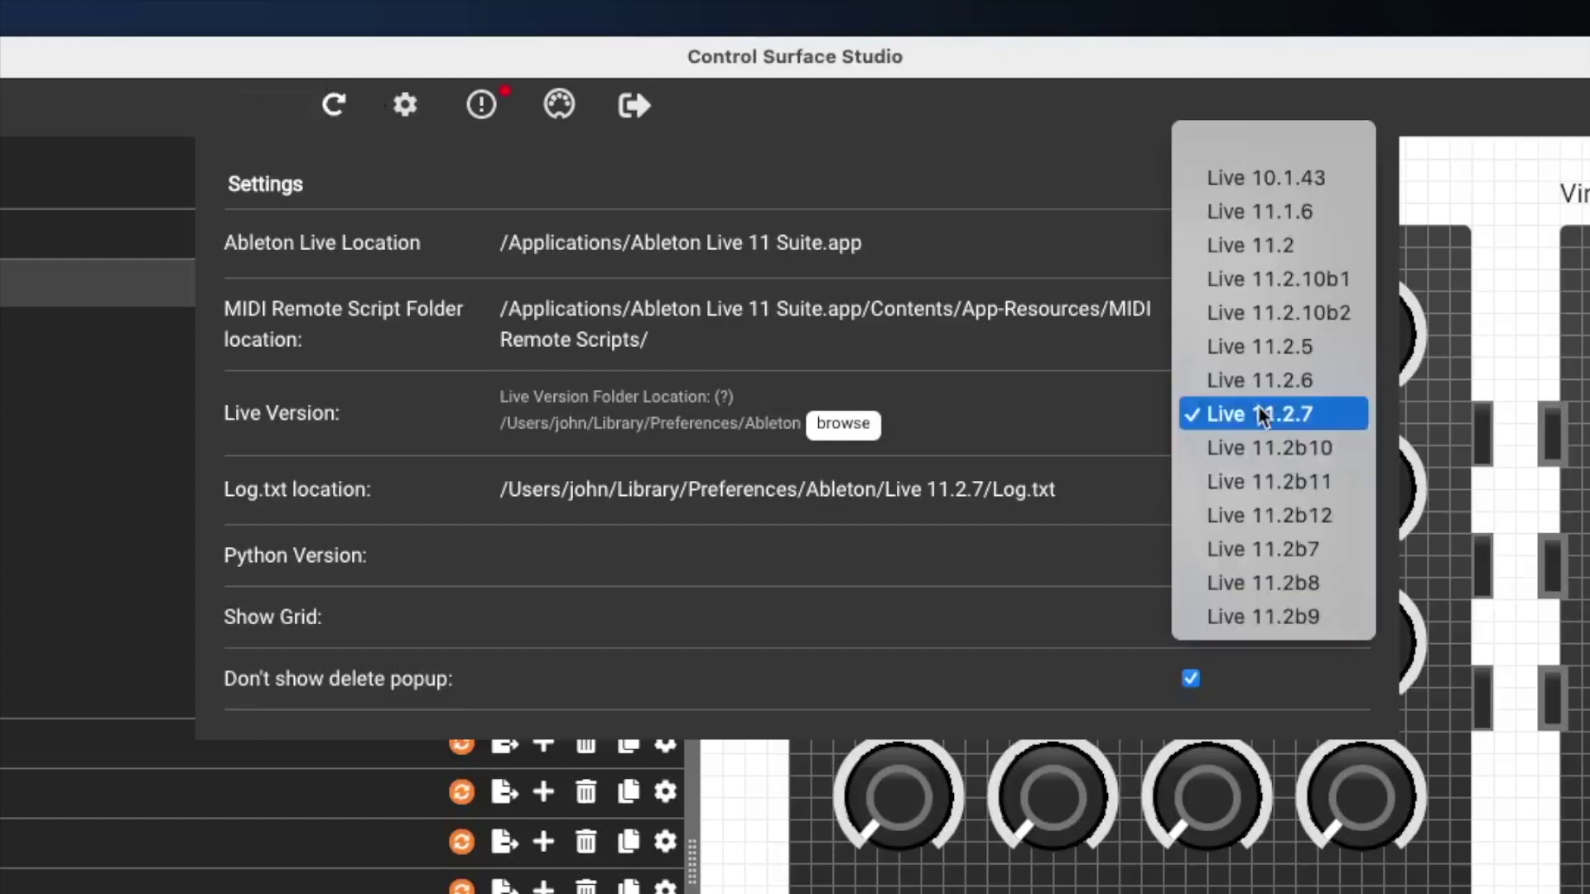
click(1143, 412)
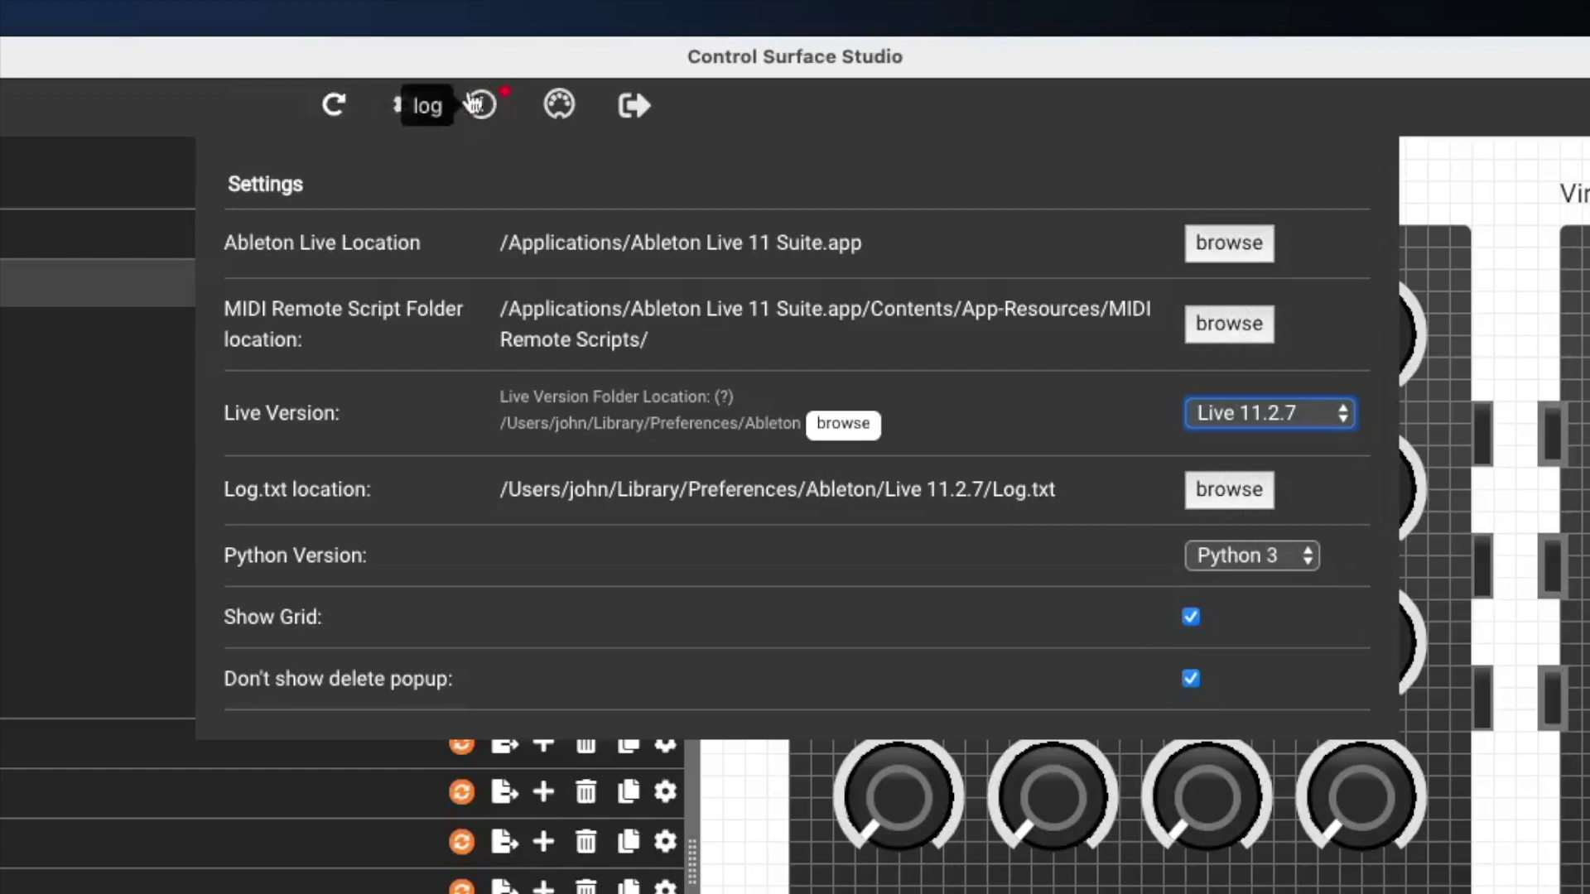
Switch the Live Version to 11.2b12 and close the settings
click(1315, 422)
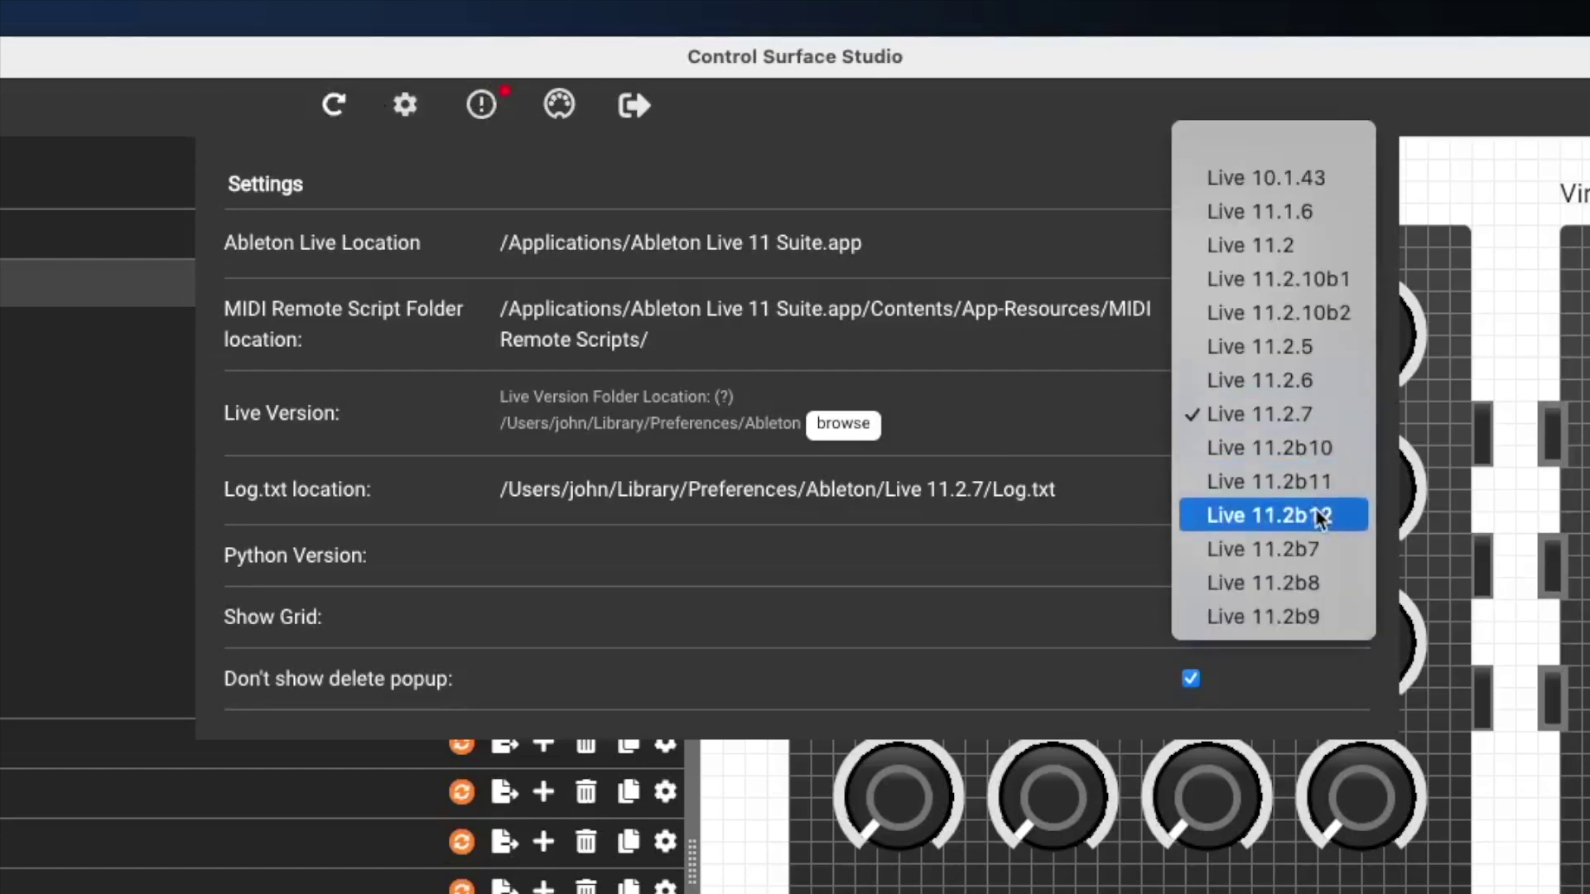
click(1276, 518)
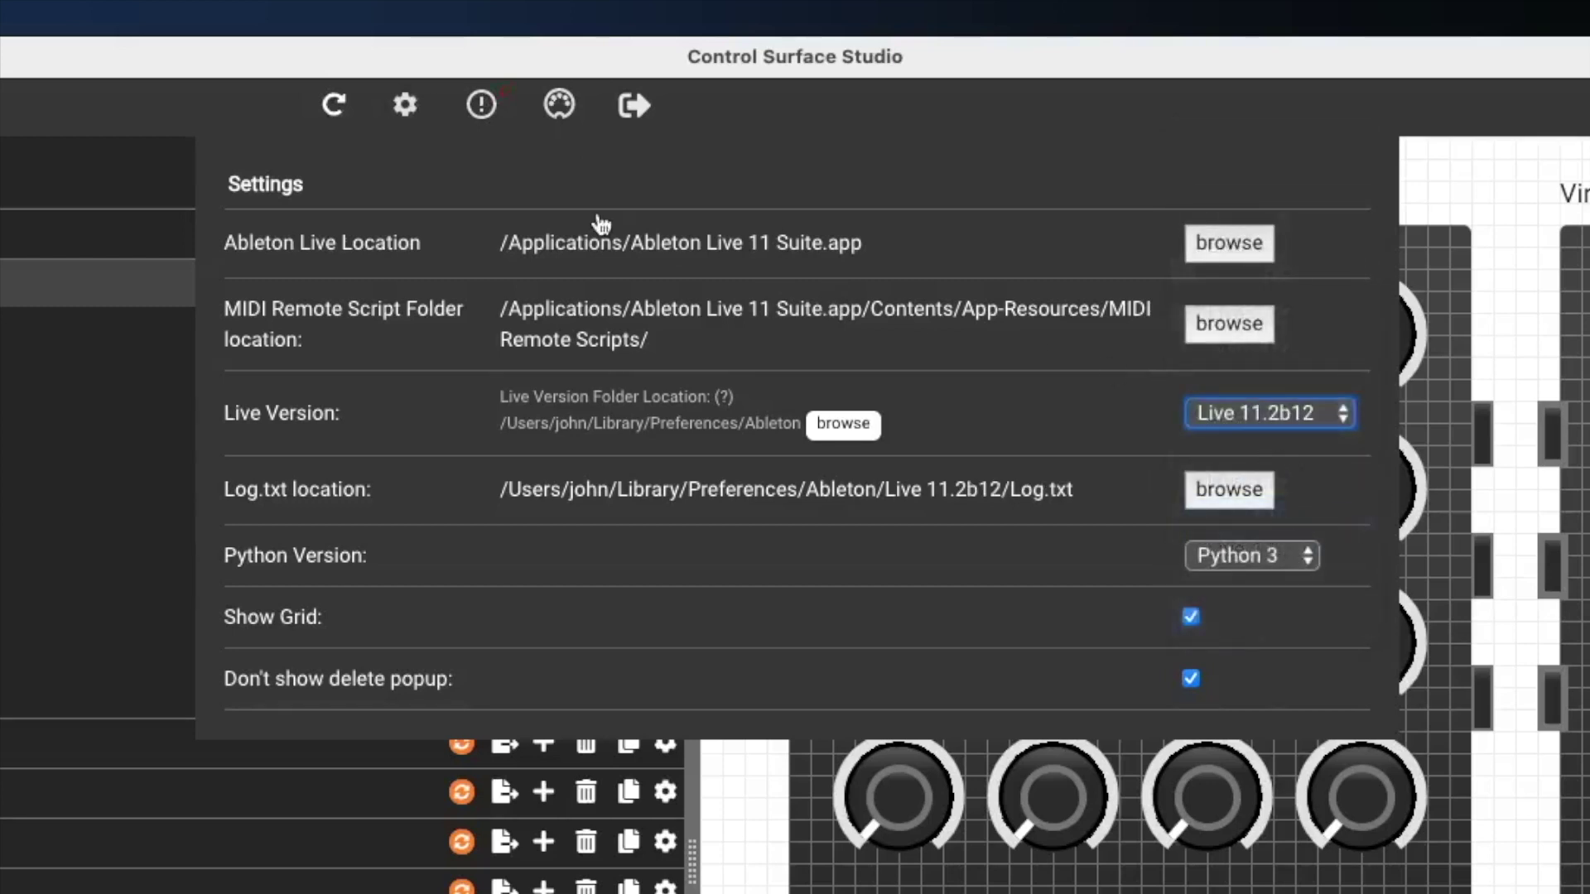
click(485, 105)
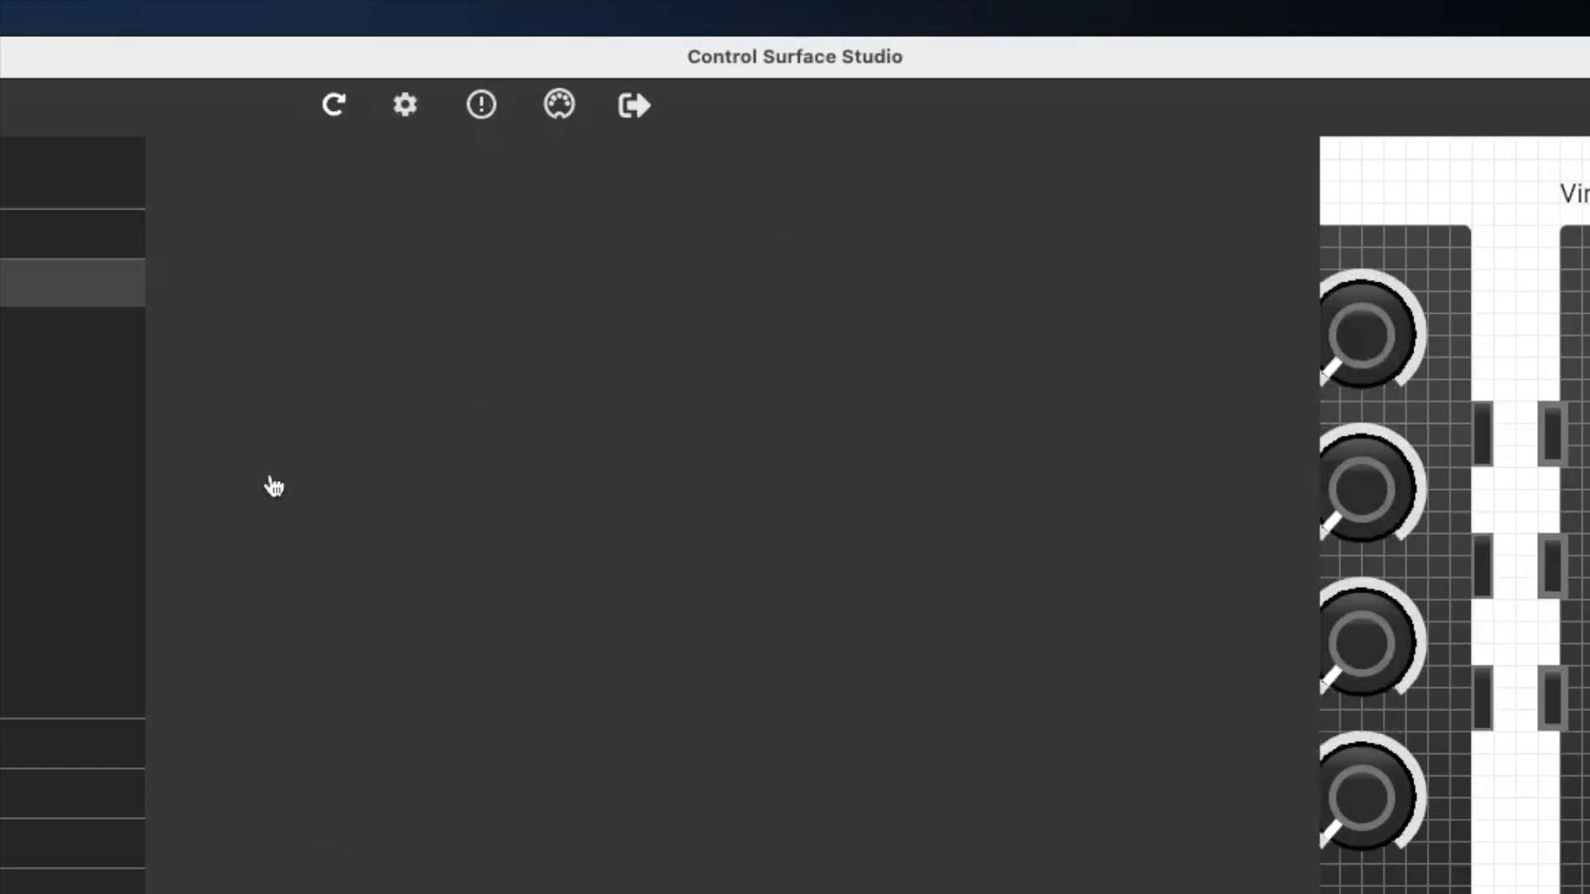
click(480, 116)
Set the Live Version back to 11.2.7 and bring up the SyntaxError log
click(403, 107)
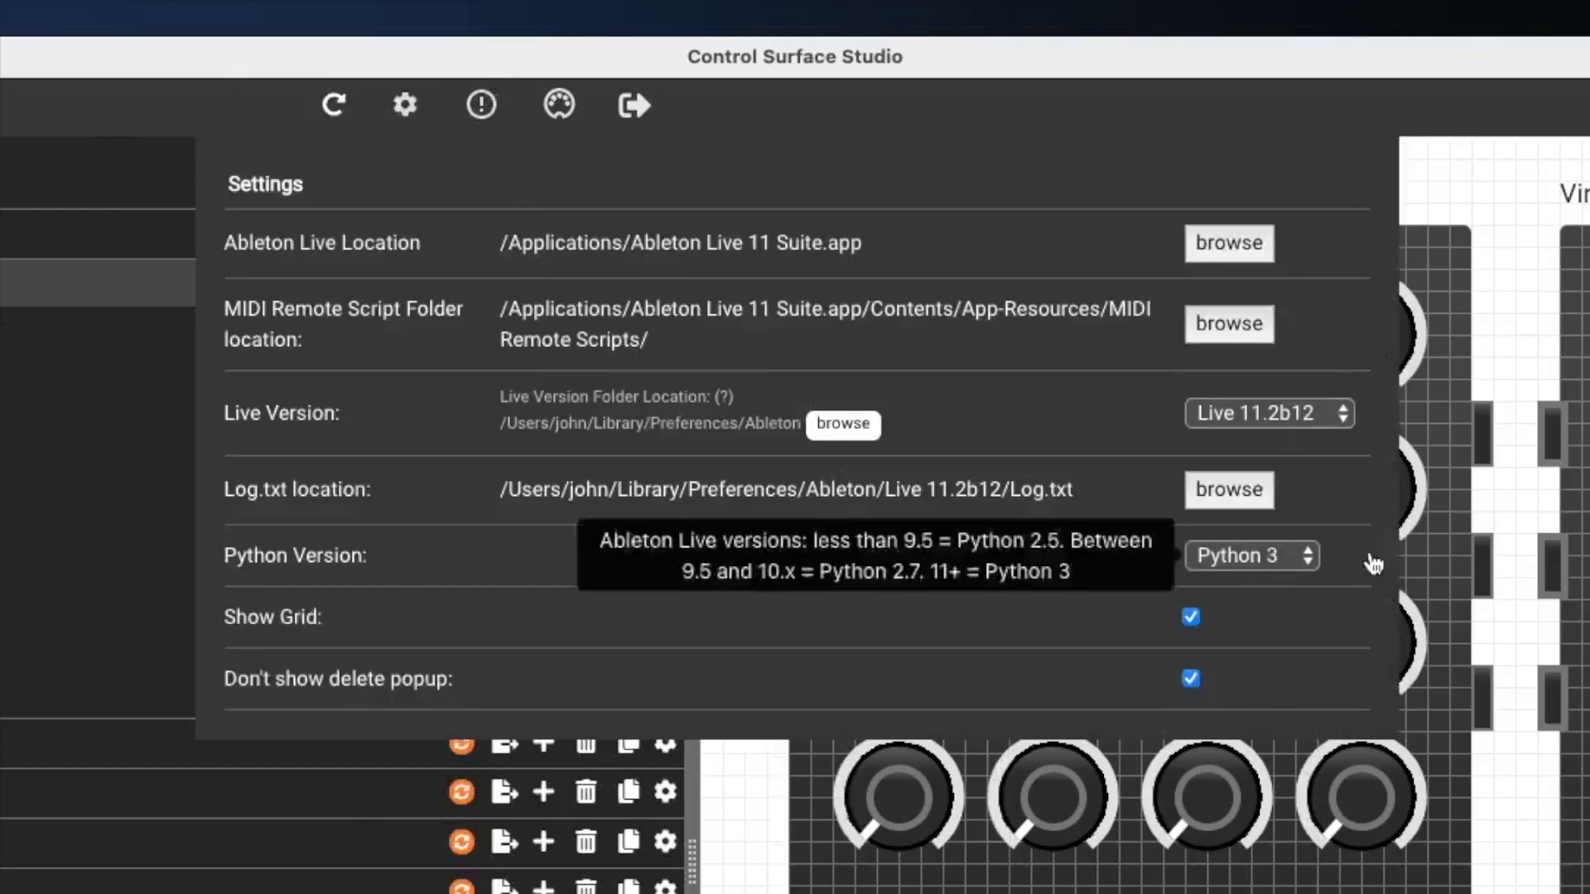
click(1358, 424)
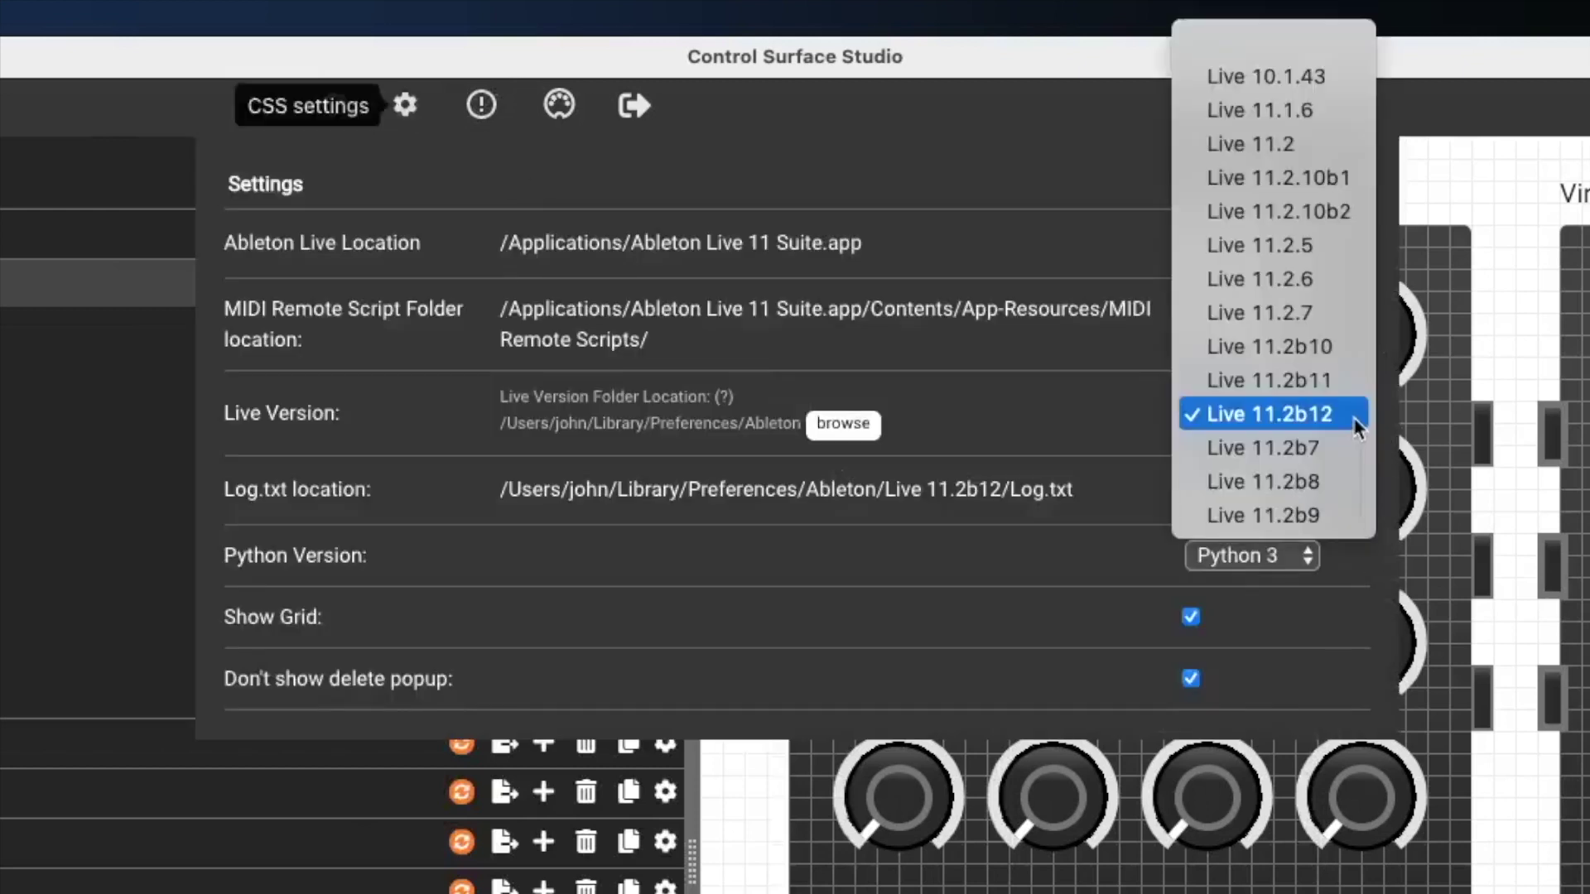
click(1309, 320)
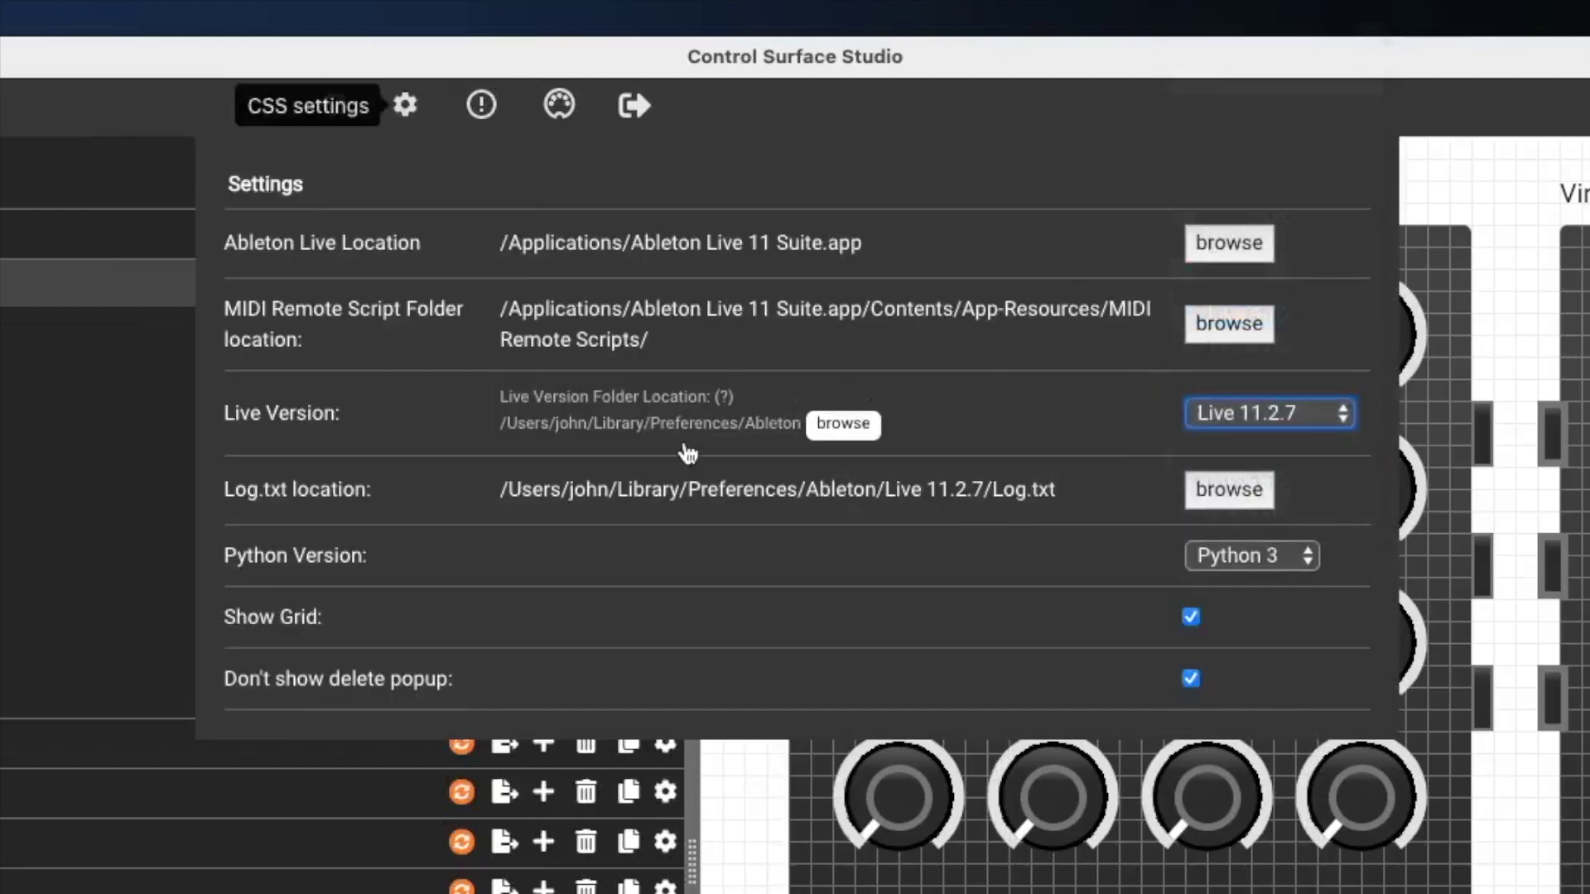
click(481, 105)
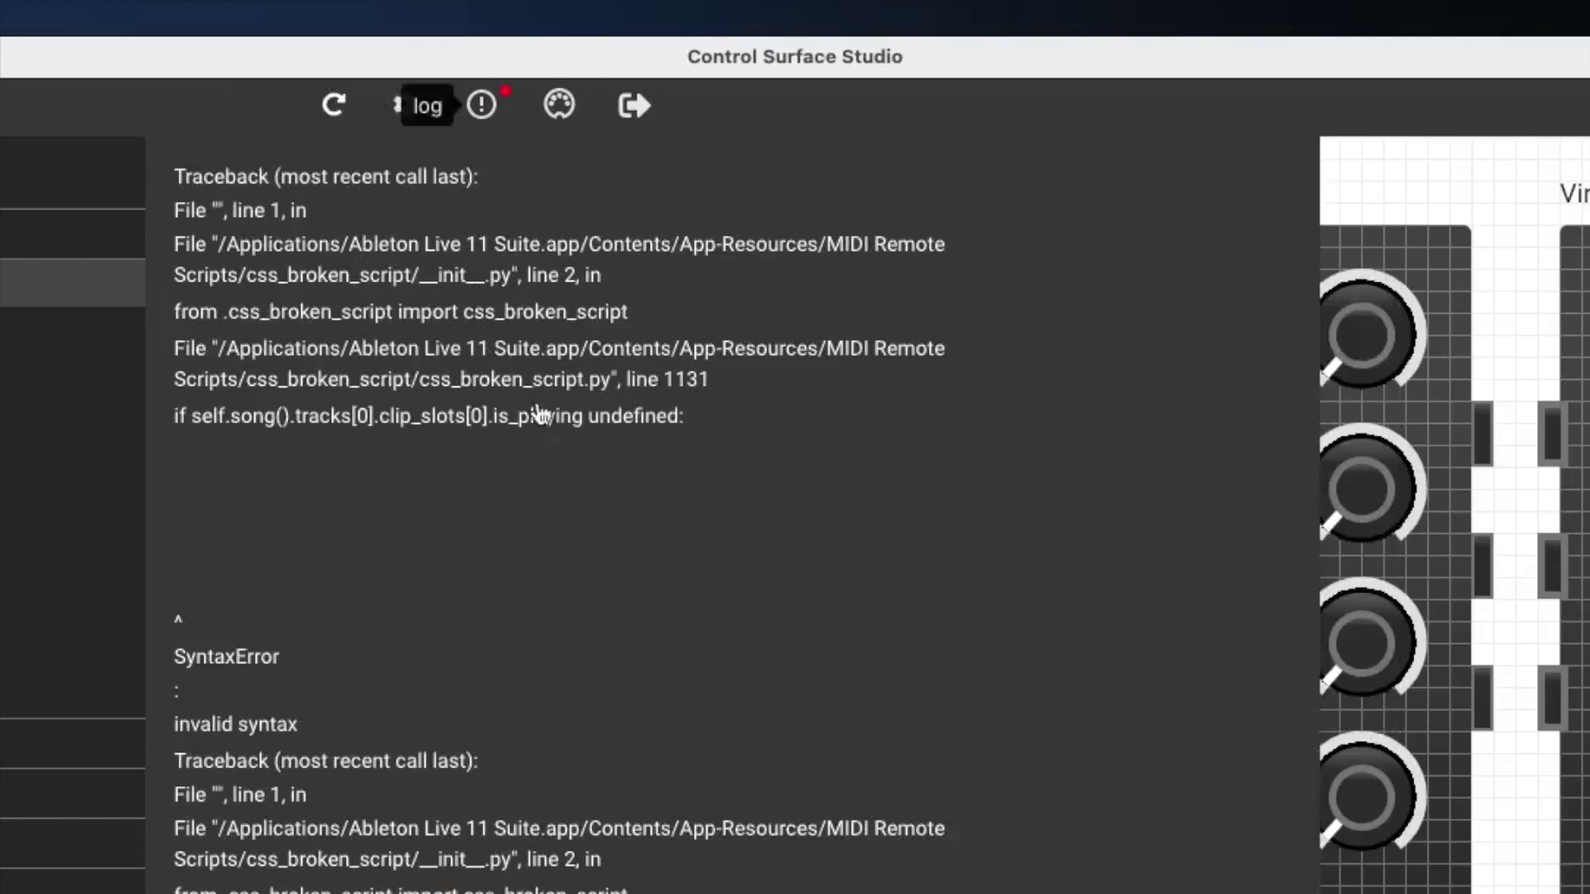
Reopen the settings panel over the log, showing Live 11.2.7 and Python 3
click(412, 109)
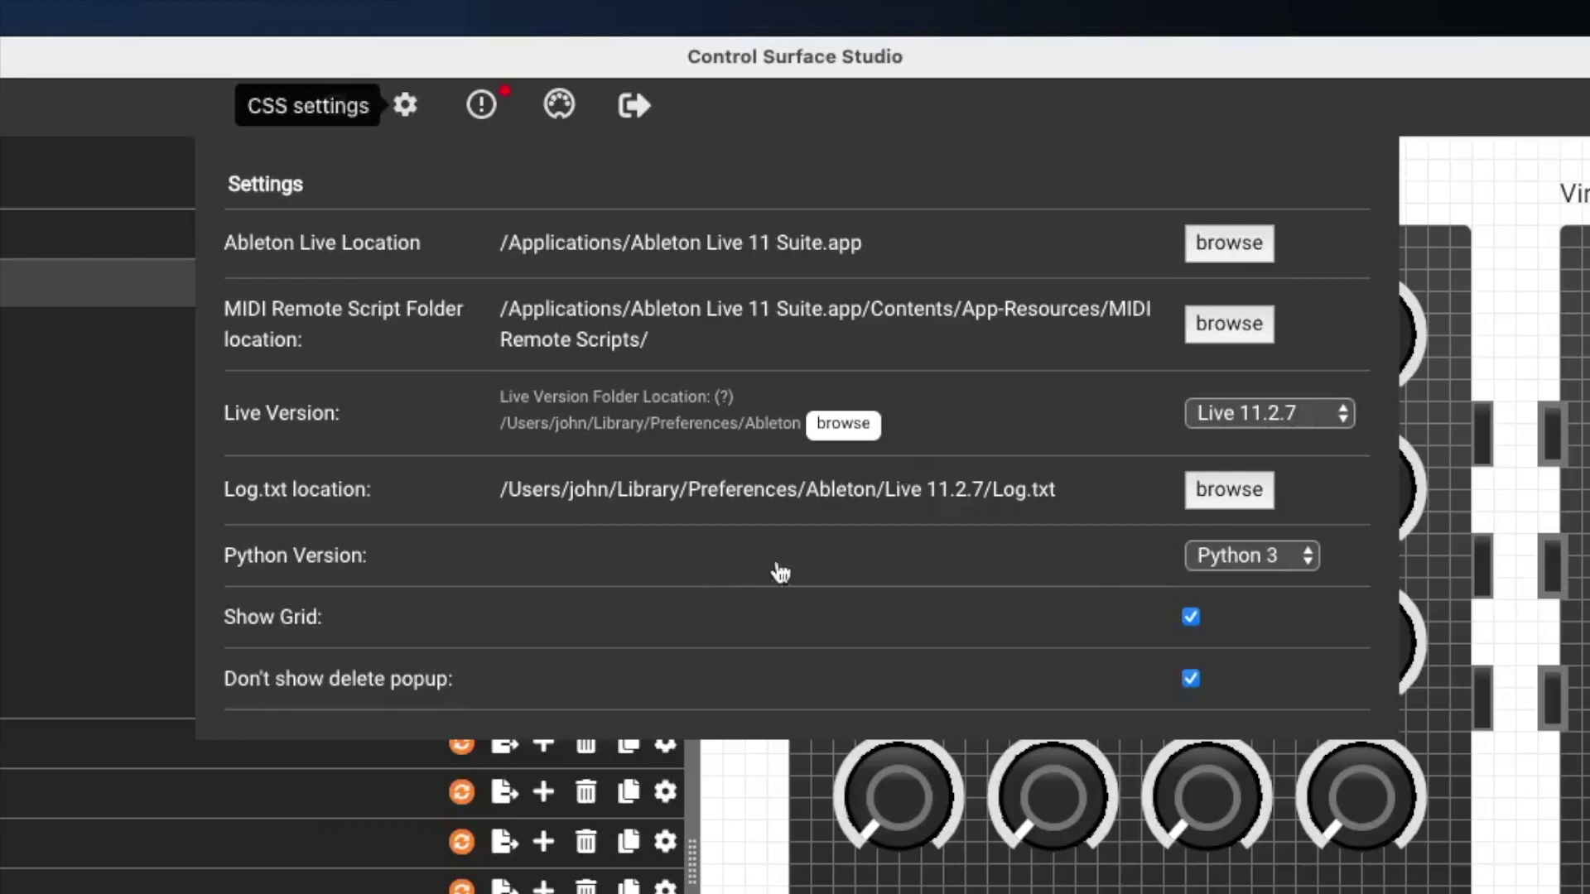
Close settings and toggle the error log, ending on broken script's Mode 1 mappings
mouse_move(1306, 563)
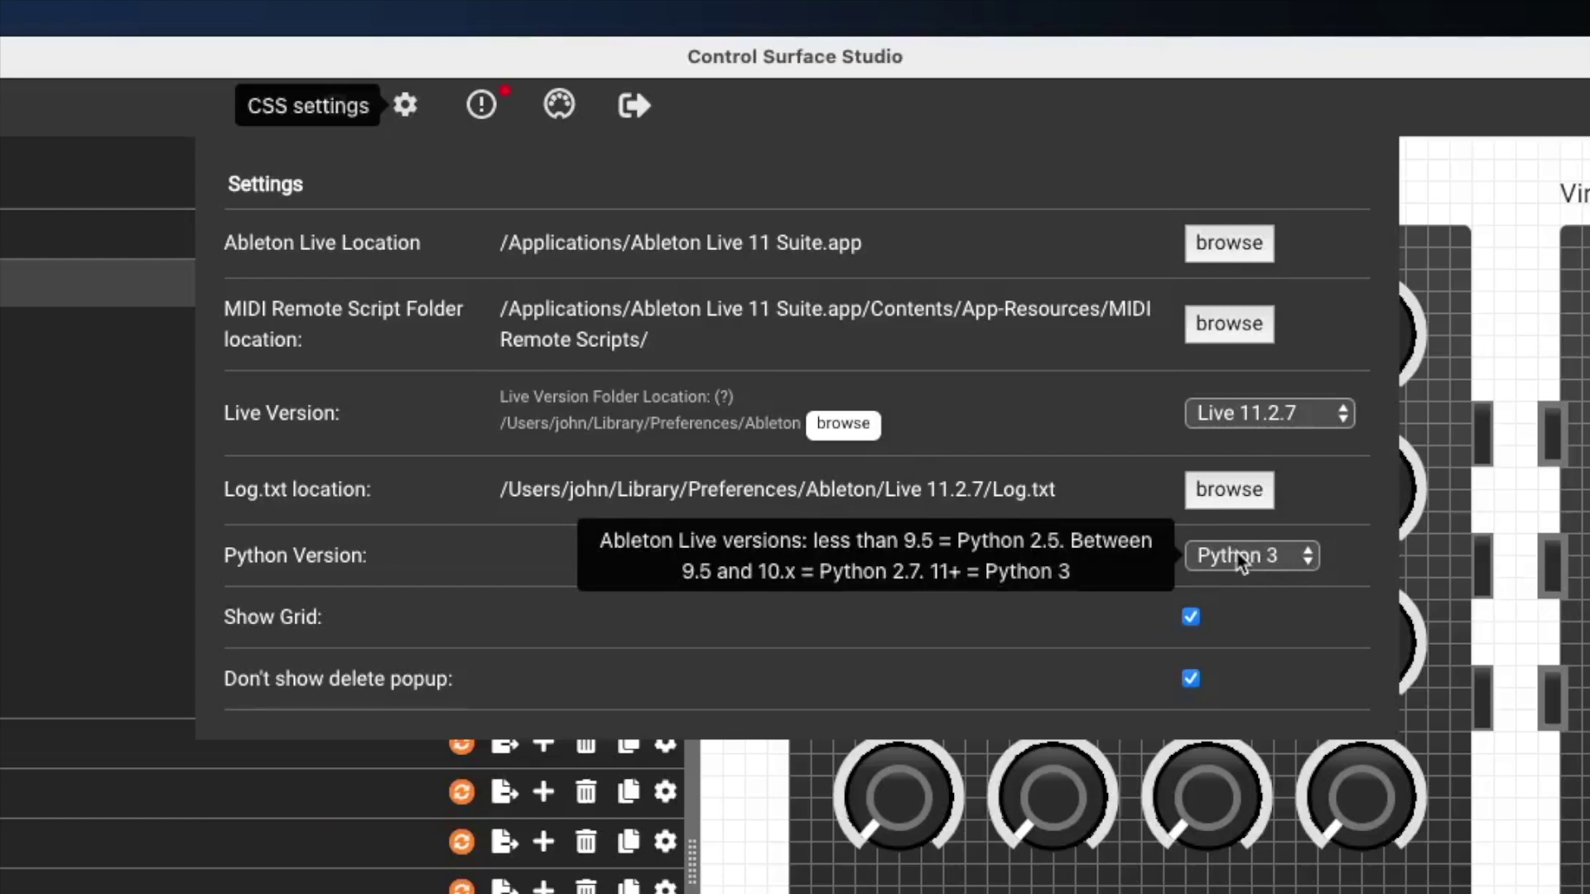
click(404, 106)
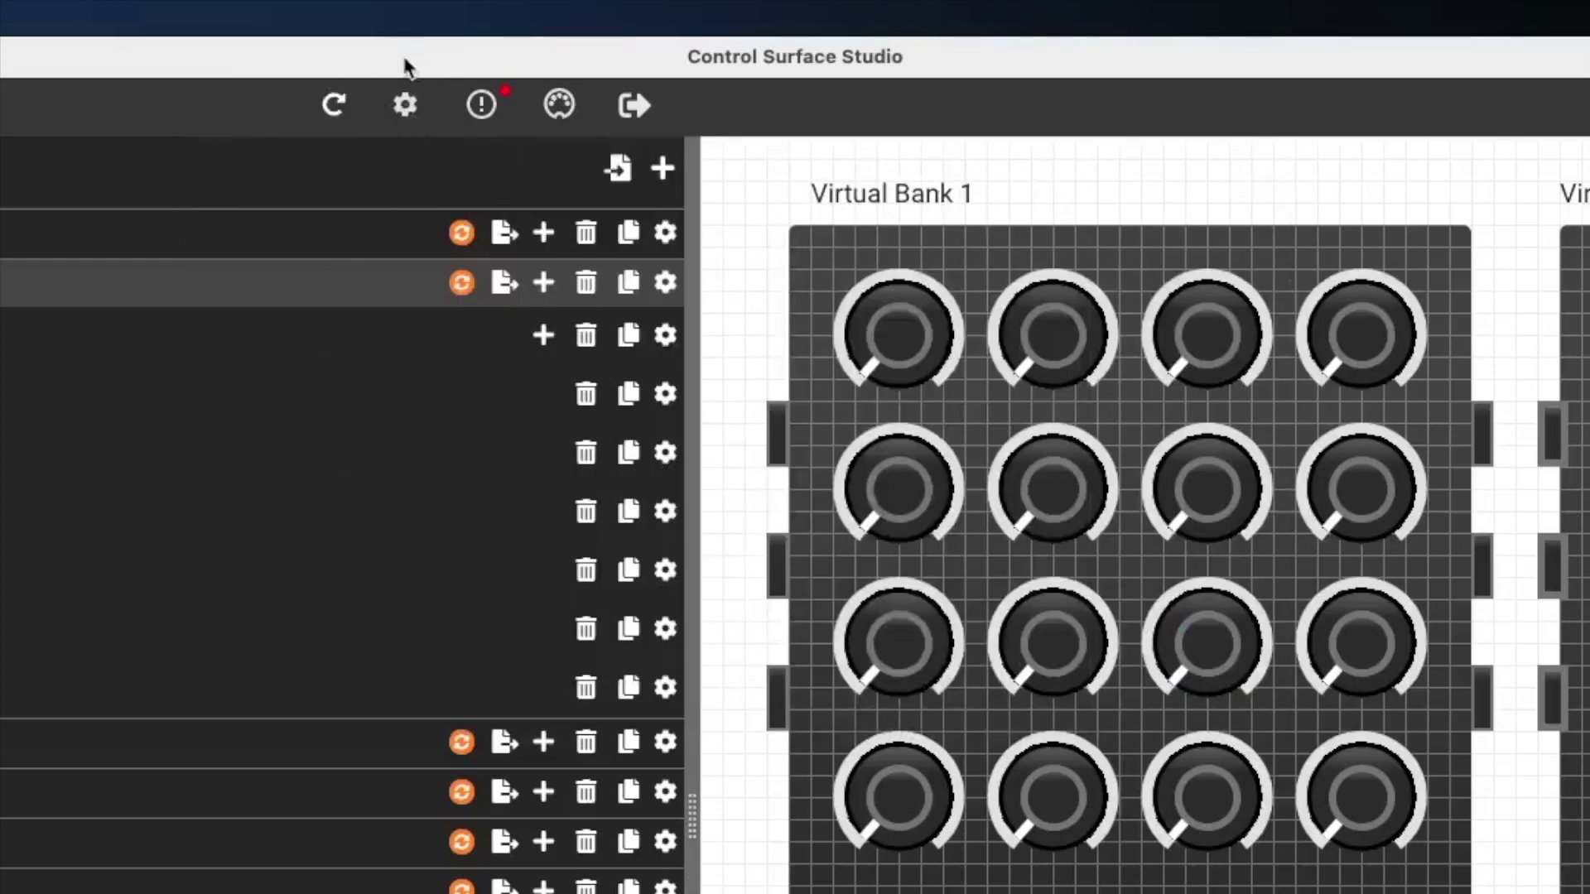
click(403, 106)
click(403, 106)
click(488, 106)
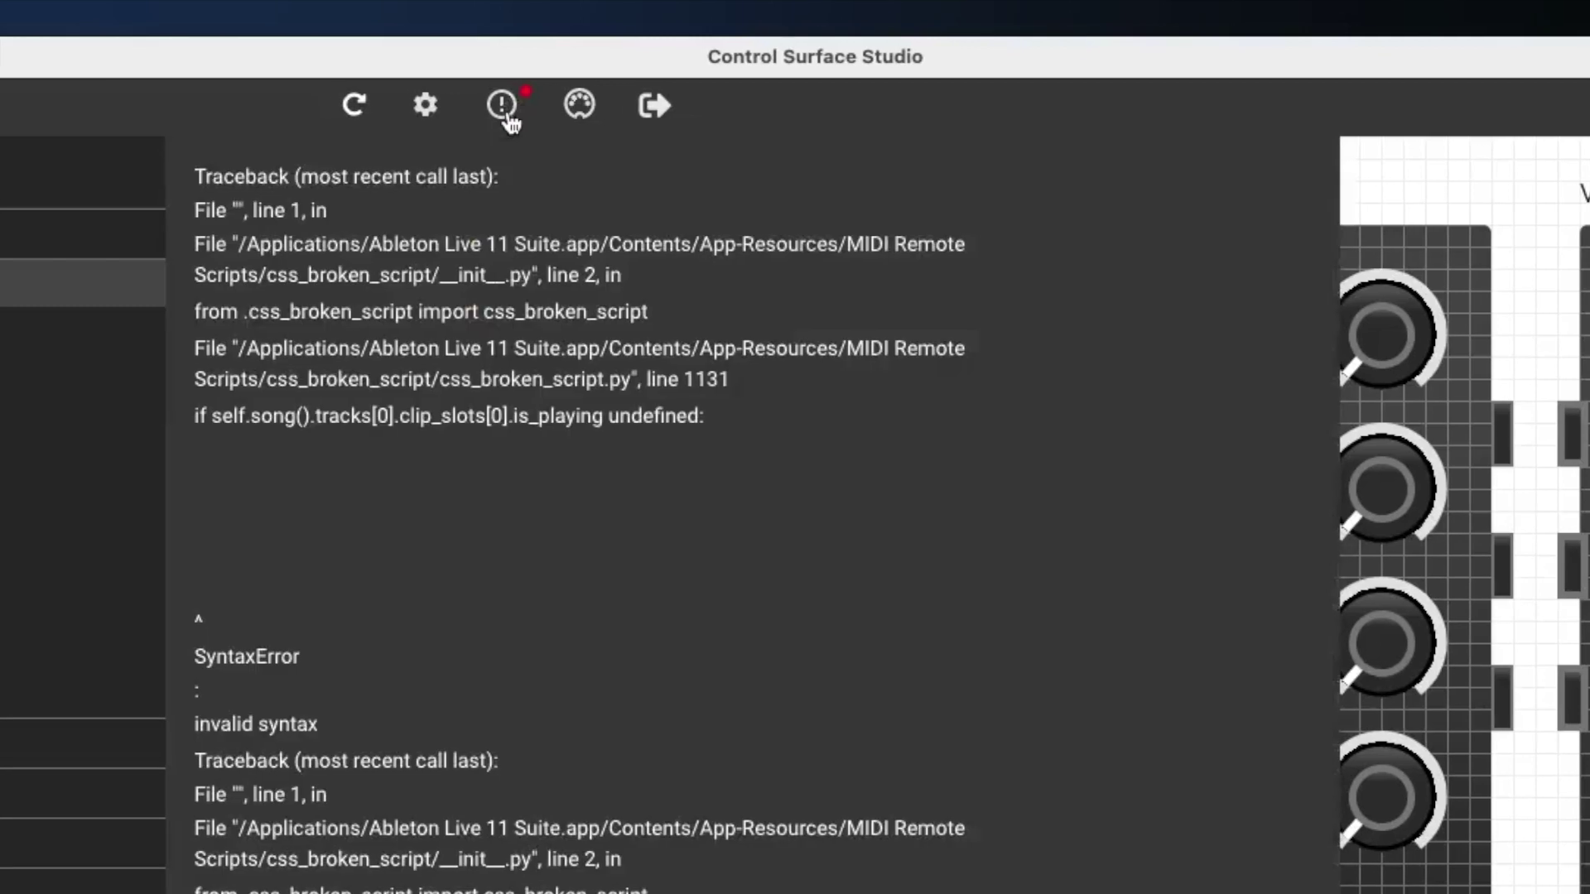
click(489, 106)
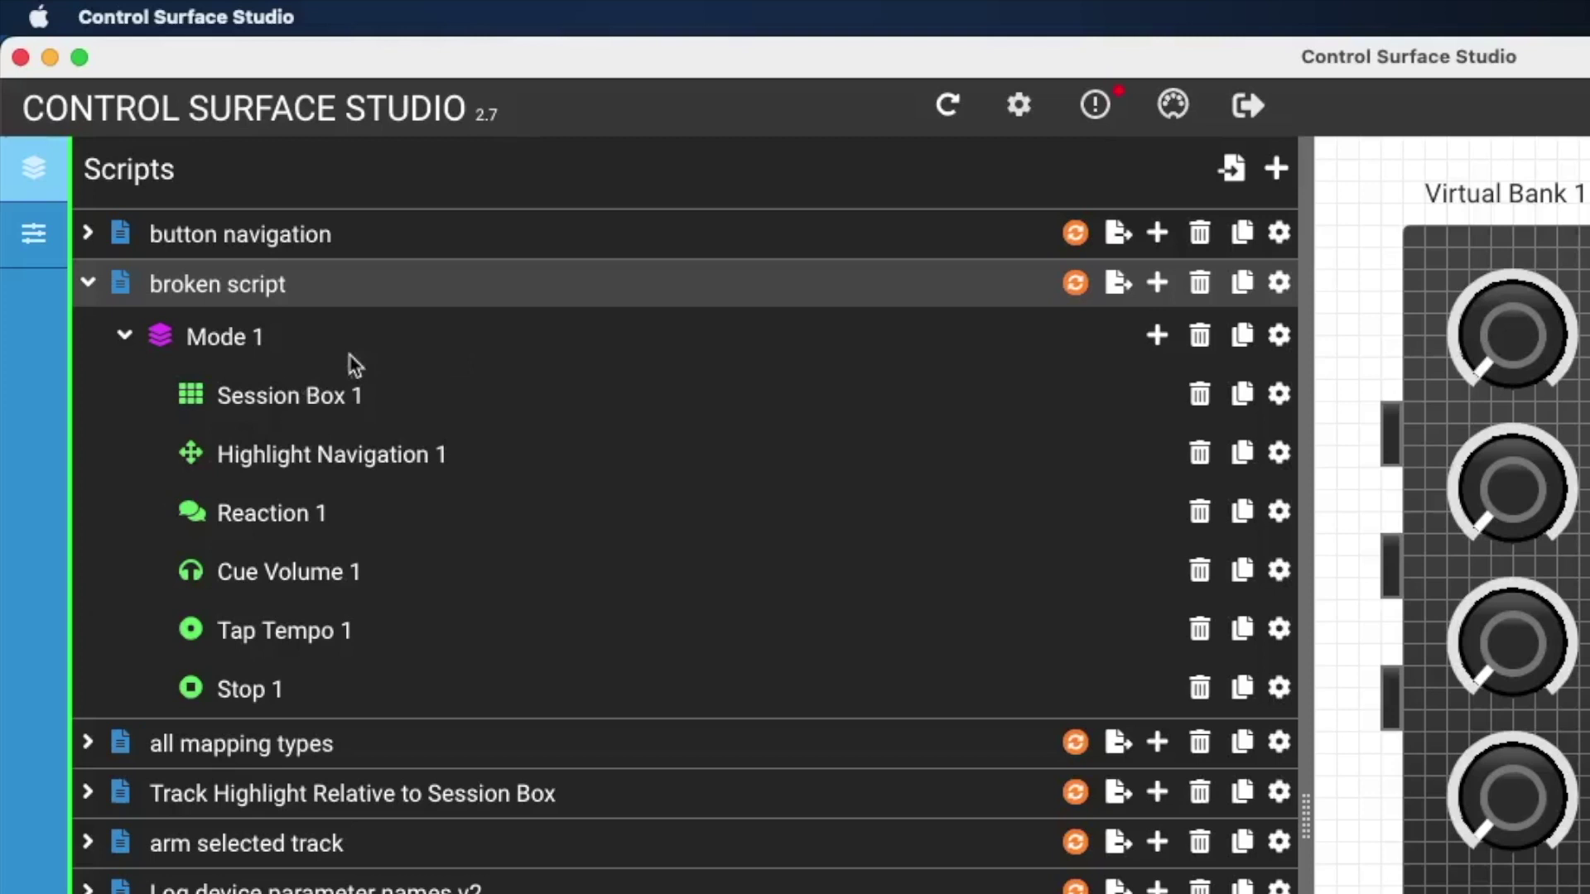
click(1097, 107)
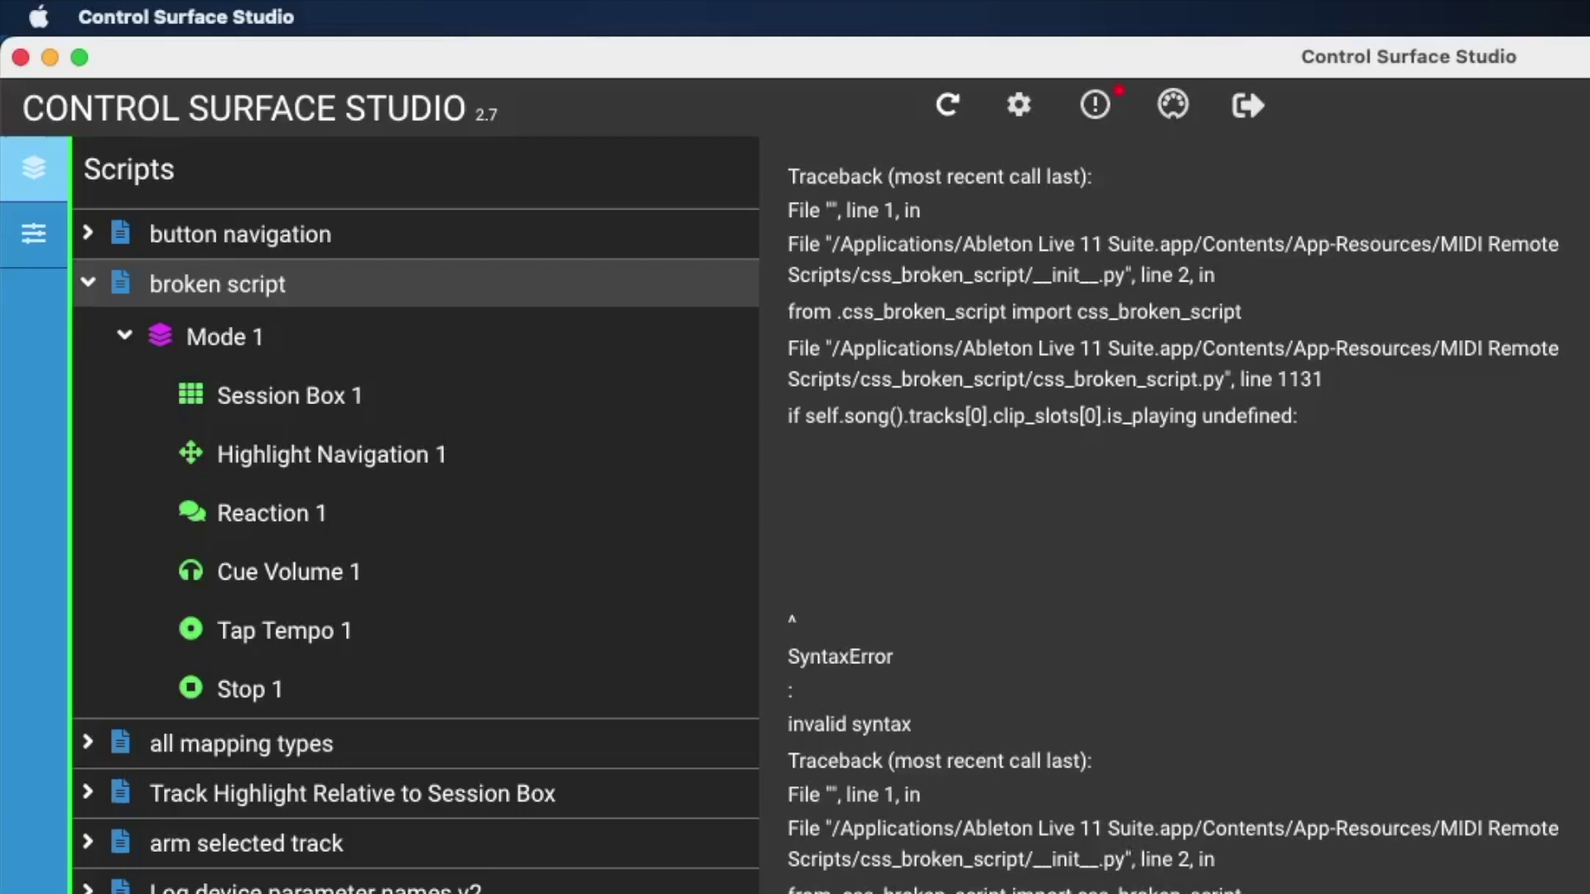
drag(1242, 890, 916, 685)
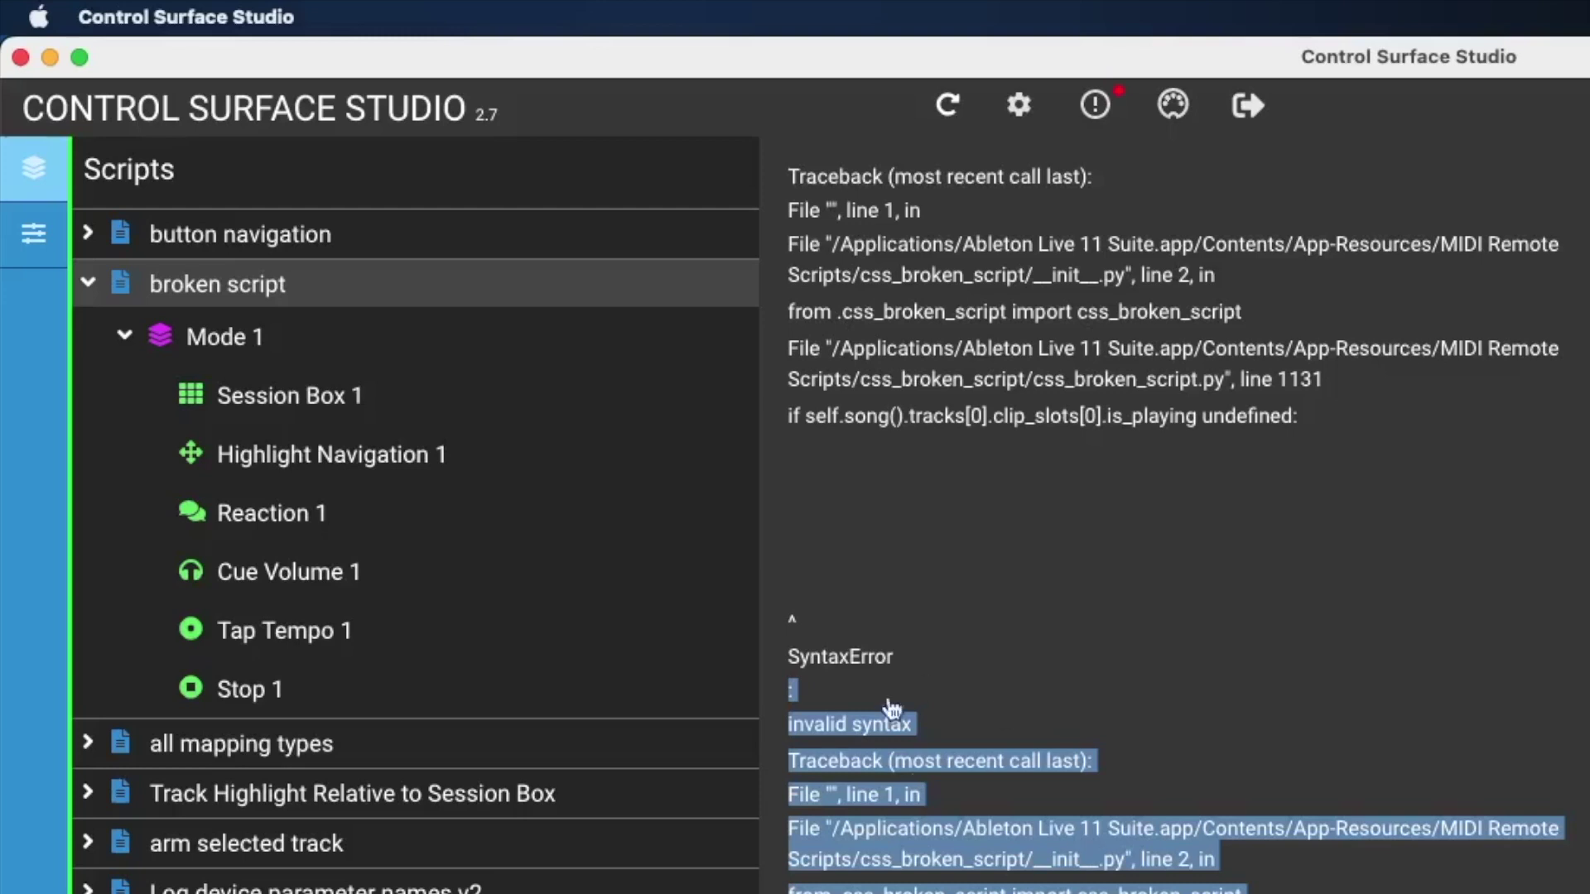
click(658, 638)
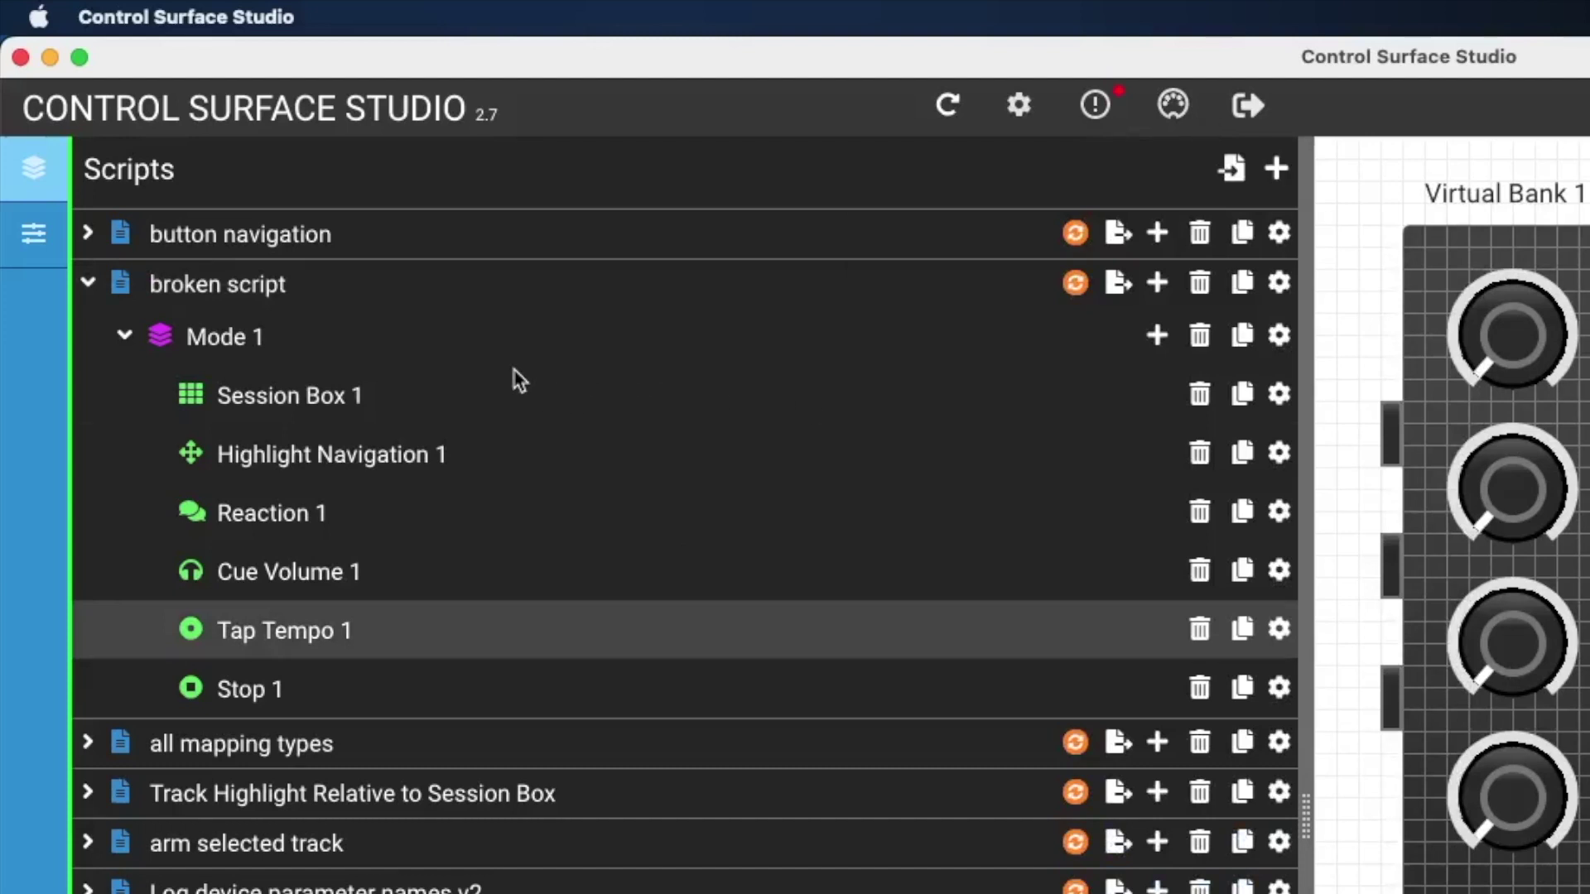
Delete Mode 1, including Session Box 1 and its other mappings, from broken script
click(514, 395)
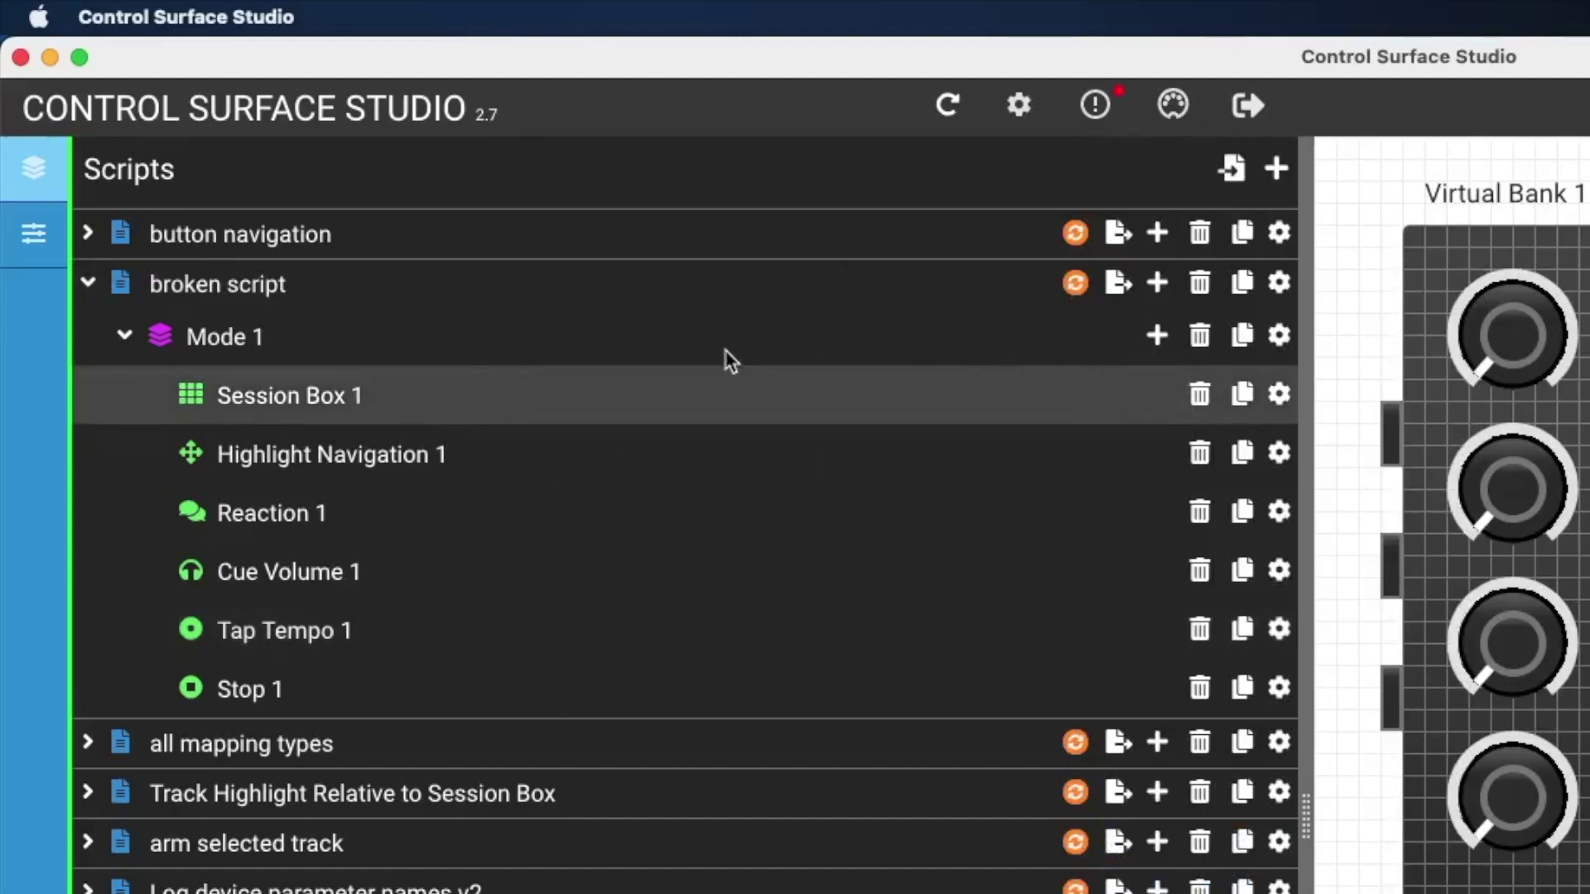
click(1200, 336)
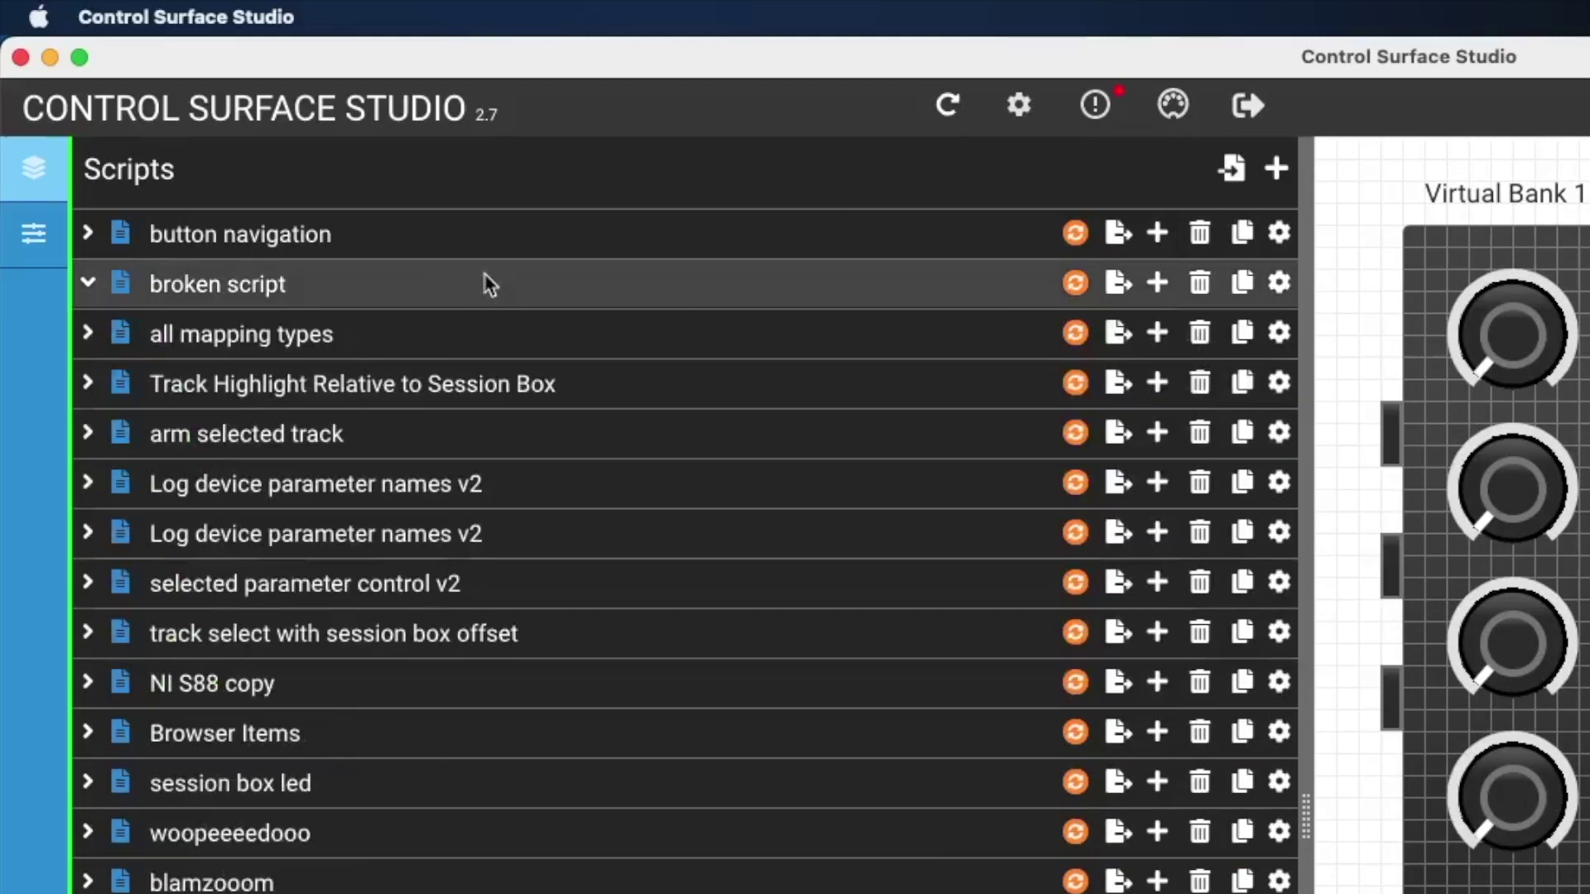
Add Mode 1 holding Highlight Navigation 1, set to Scroll tracks with Knob 1 as input
click(1153, 277)
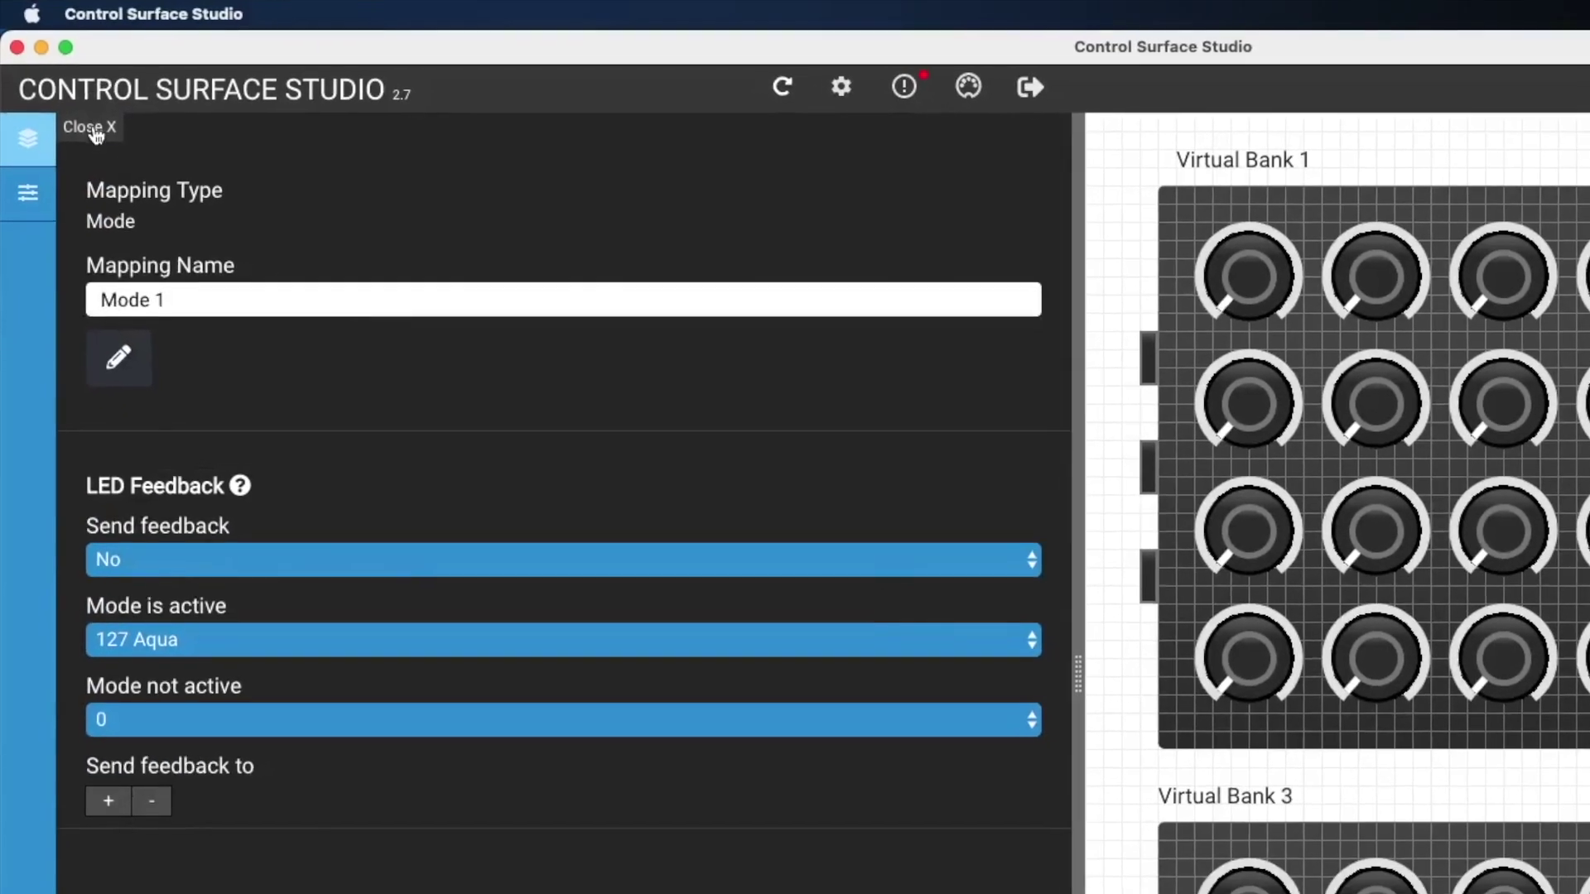
click(103, 150)
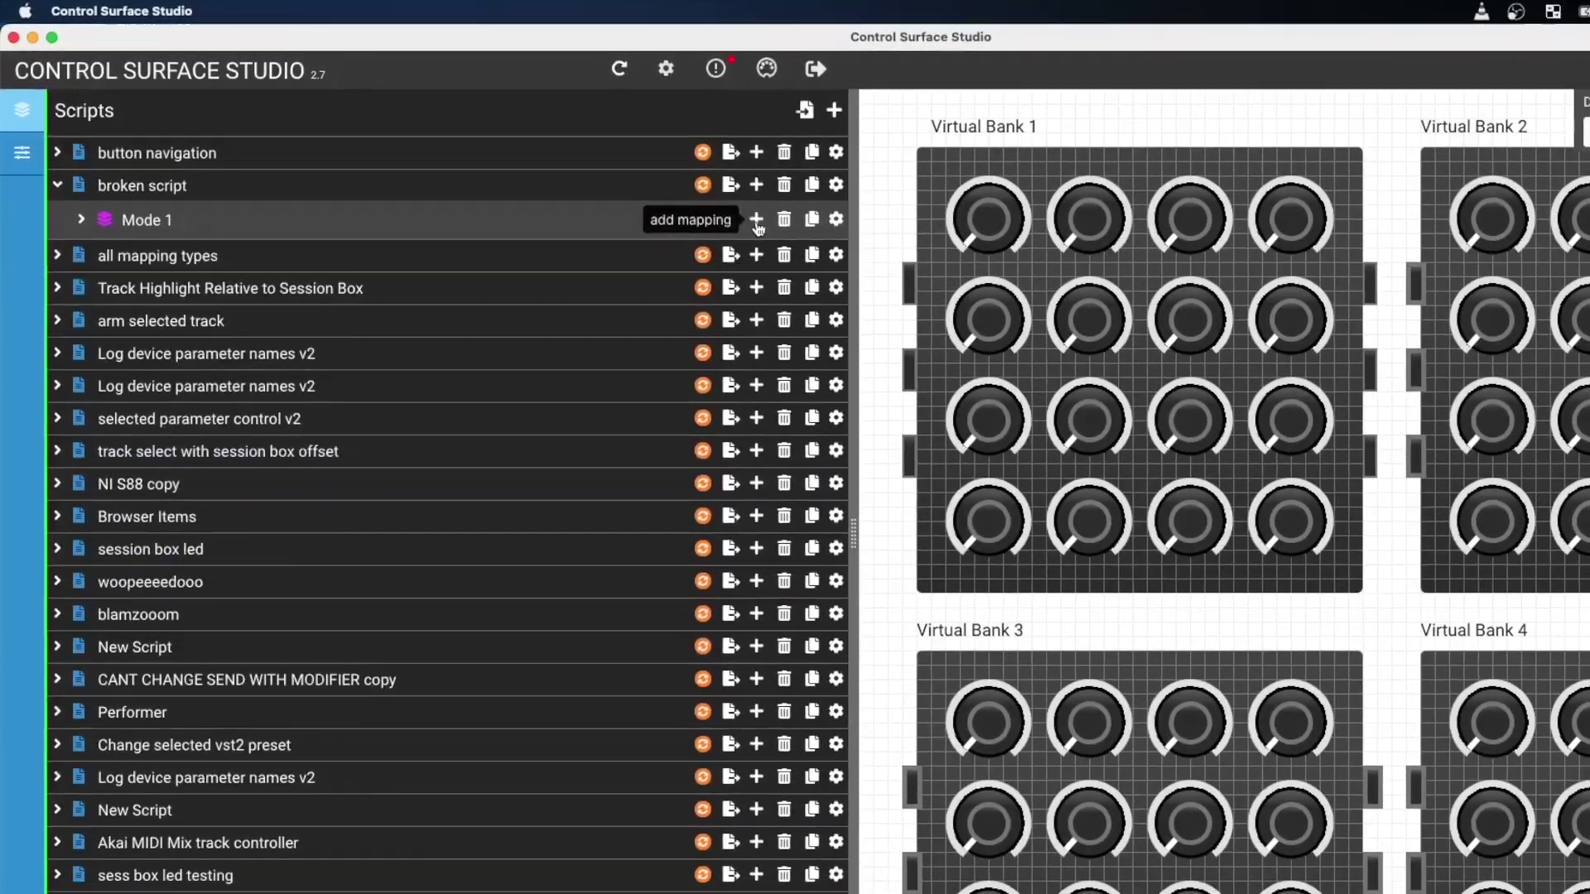
click(896, 260)
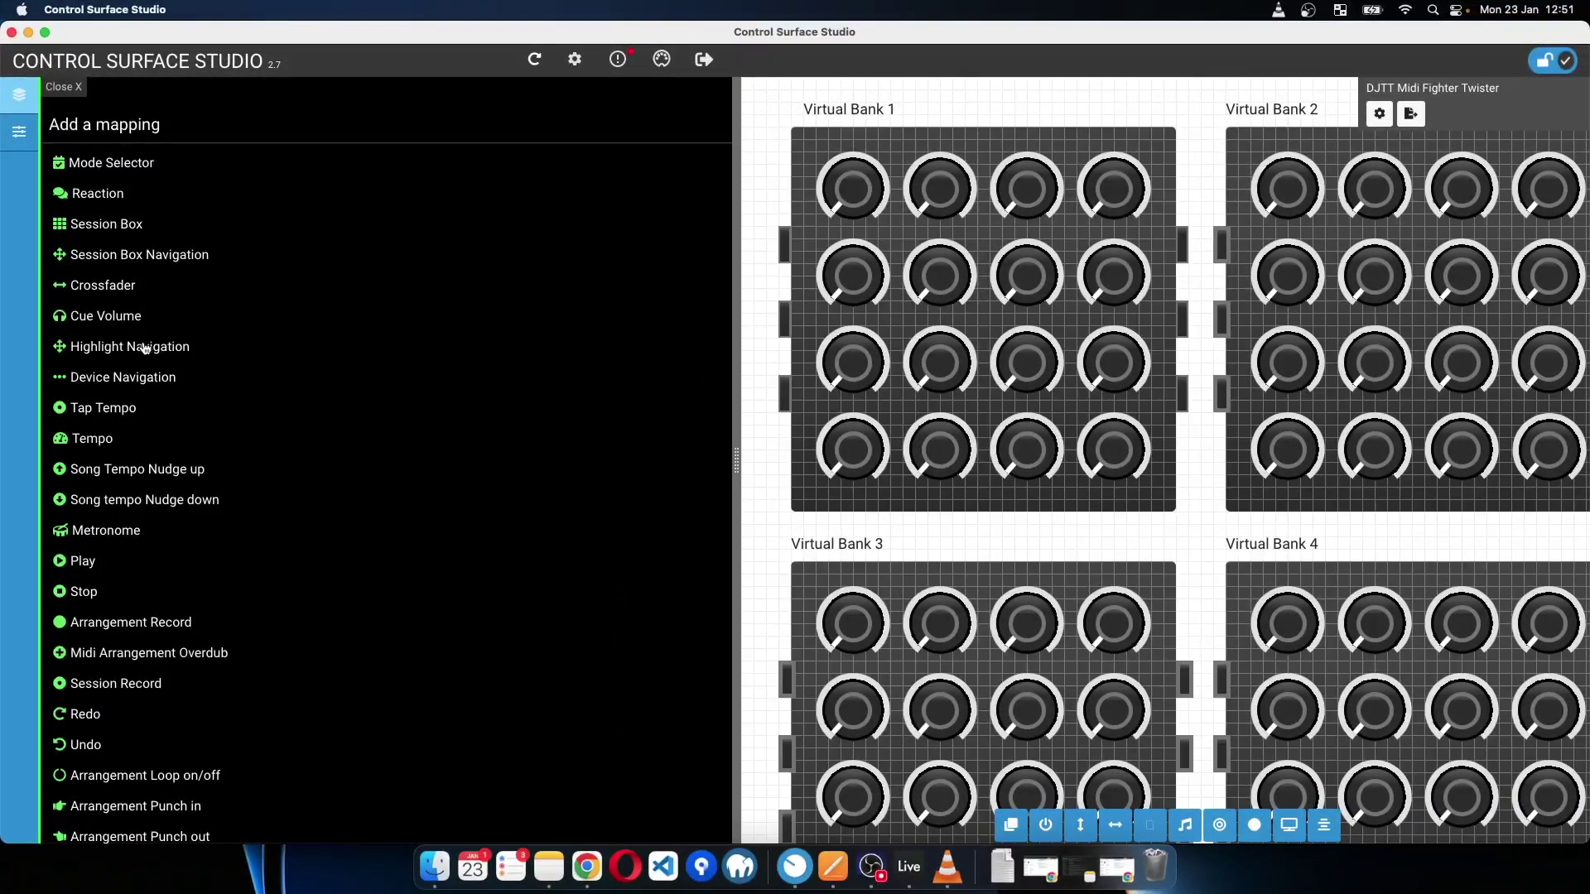
click(145, 347)
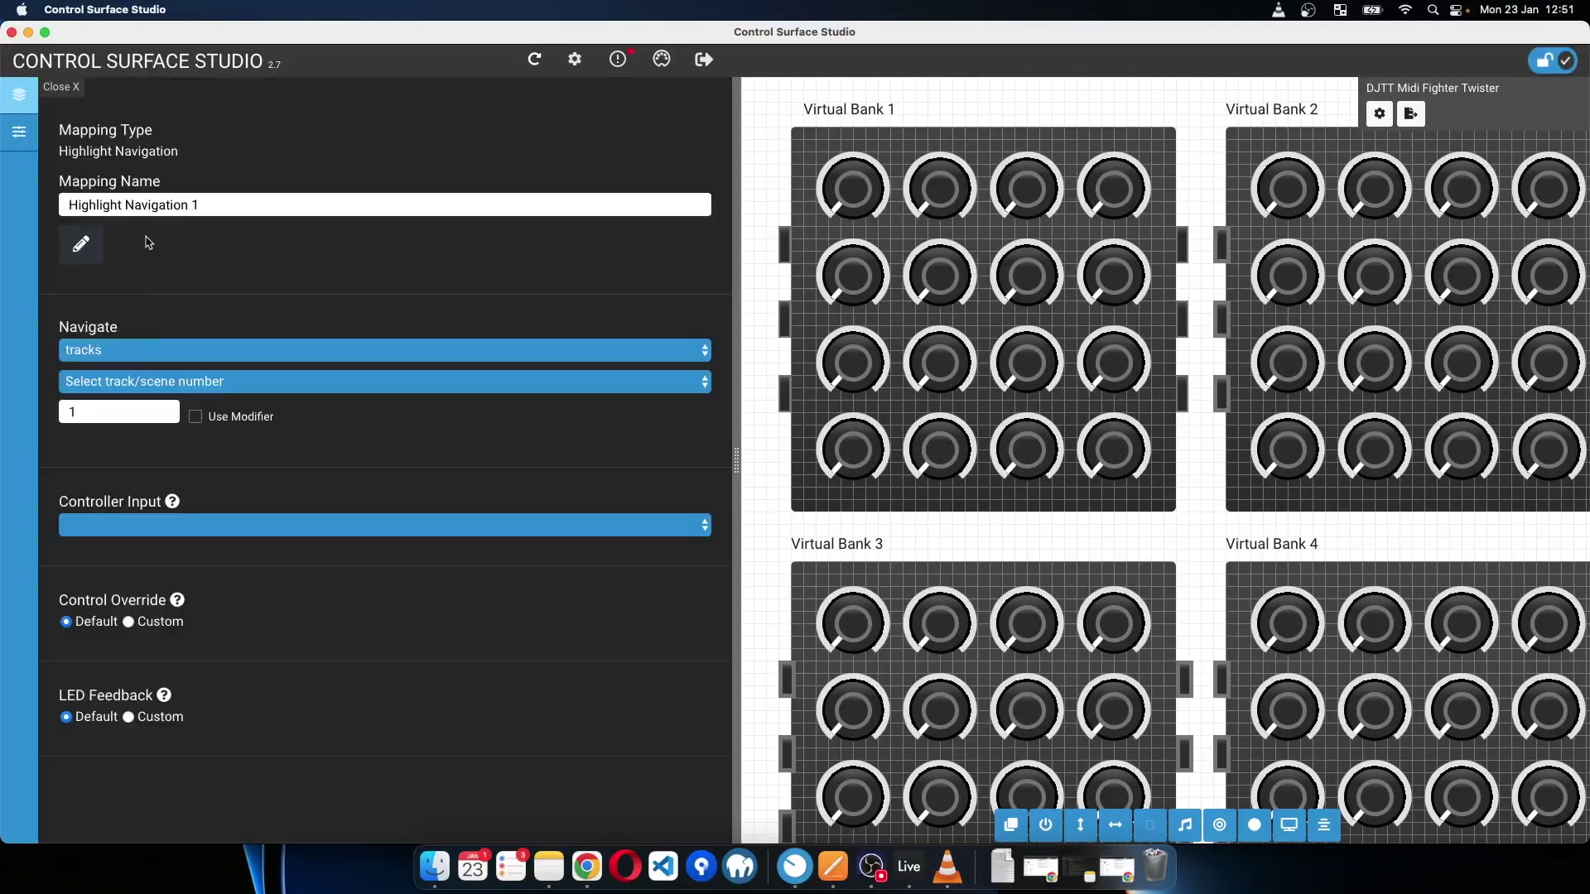
click(453, 389)
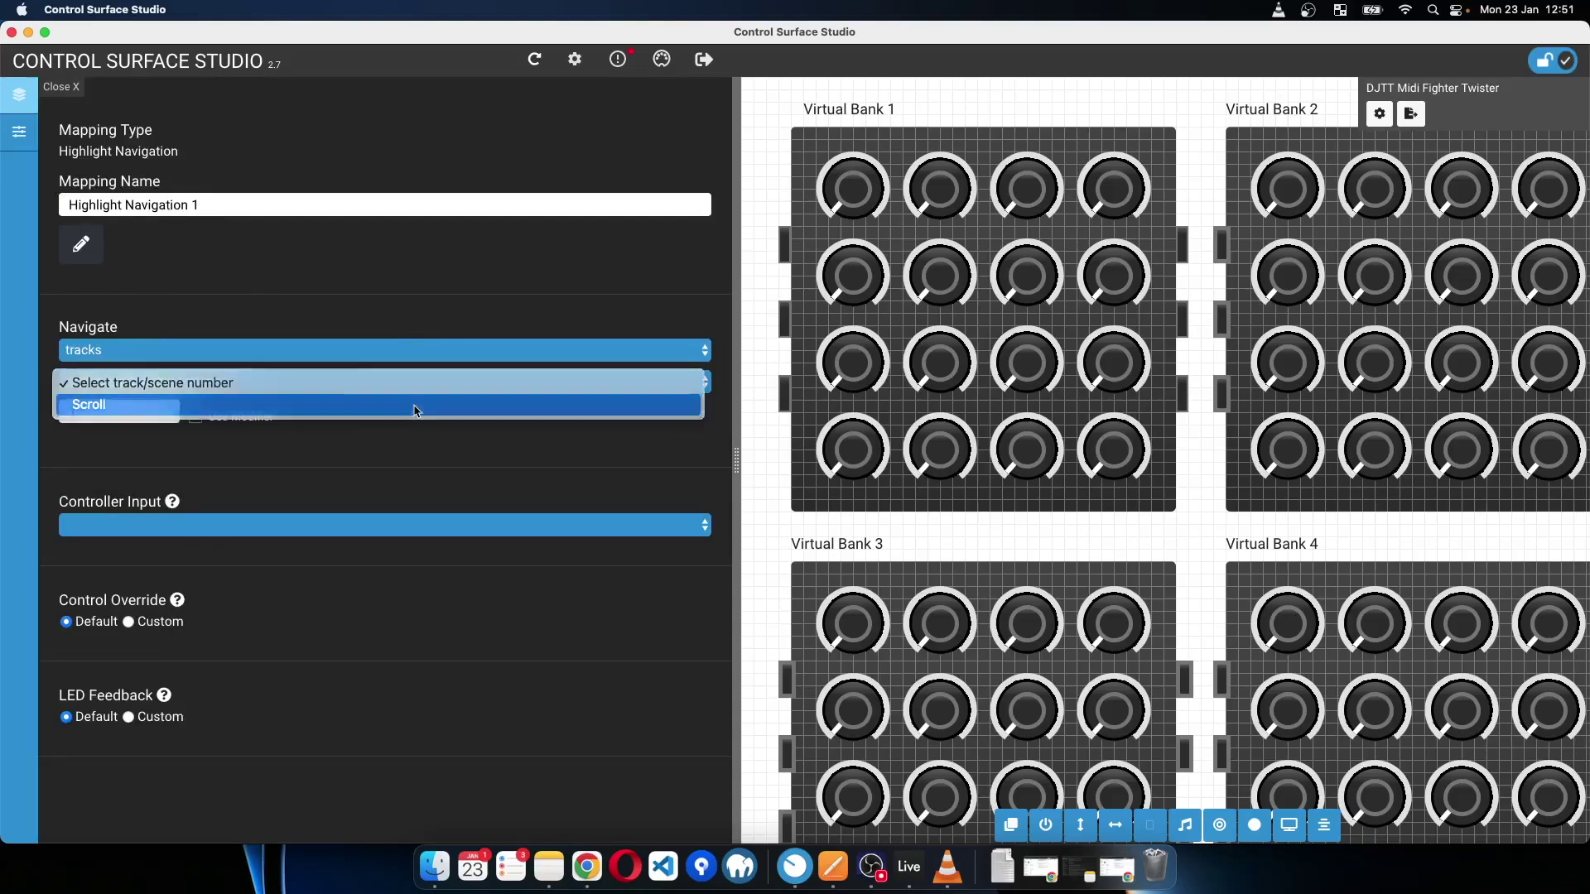
click(414, 403)
click(376, 492)
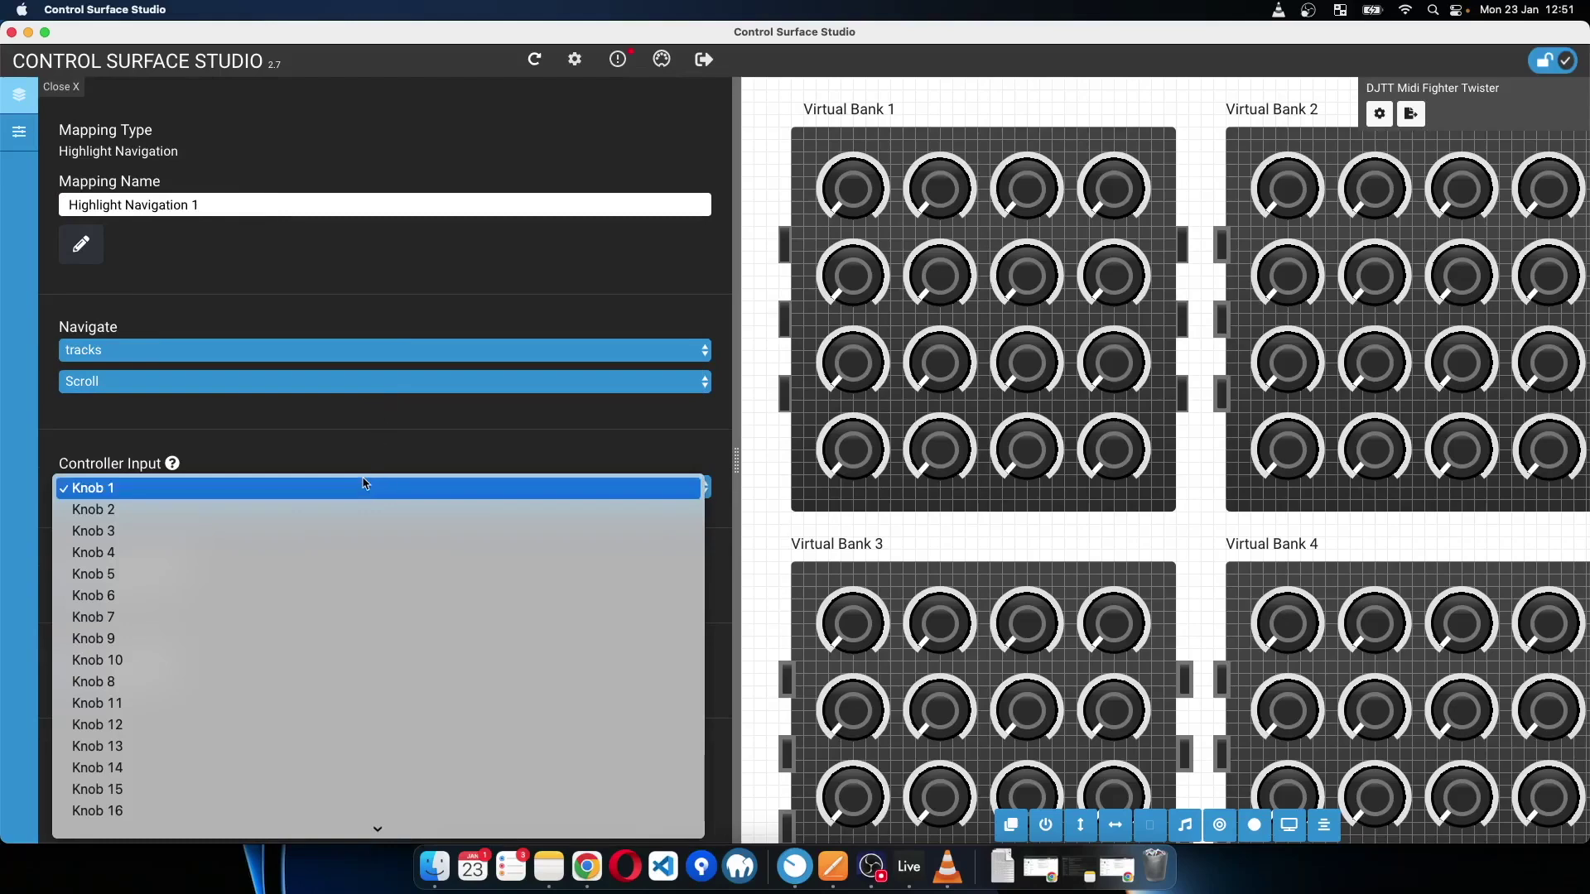
click(363, 484)
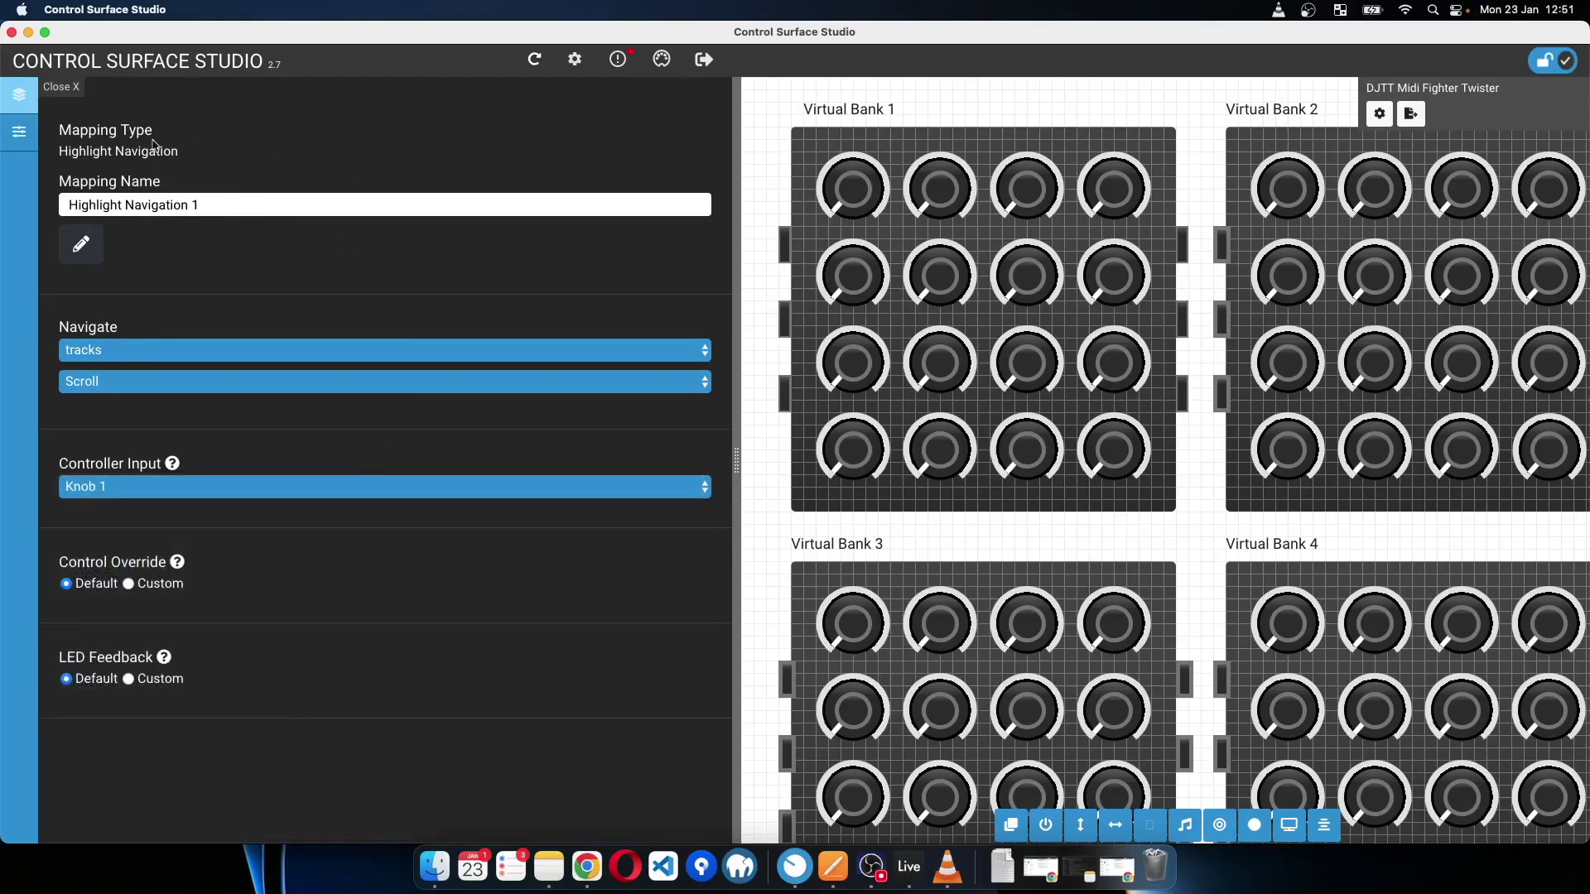
click(56, 87)
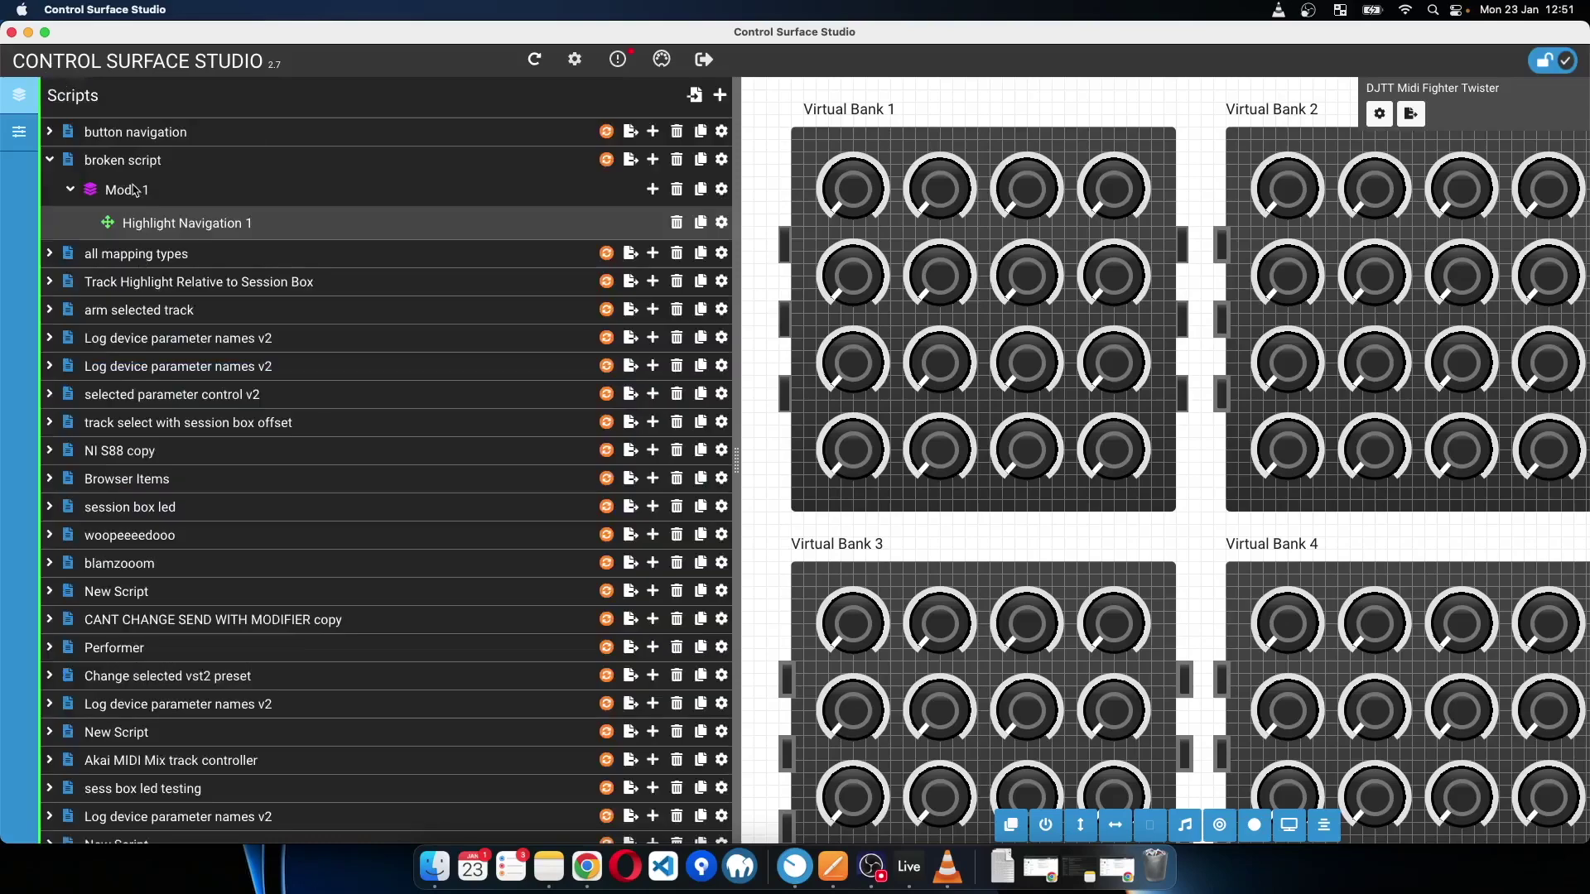
Clear the error log down to 0 mb and close the log panel
click(615, 61)
click(490, 694)
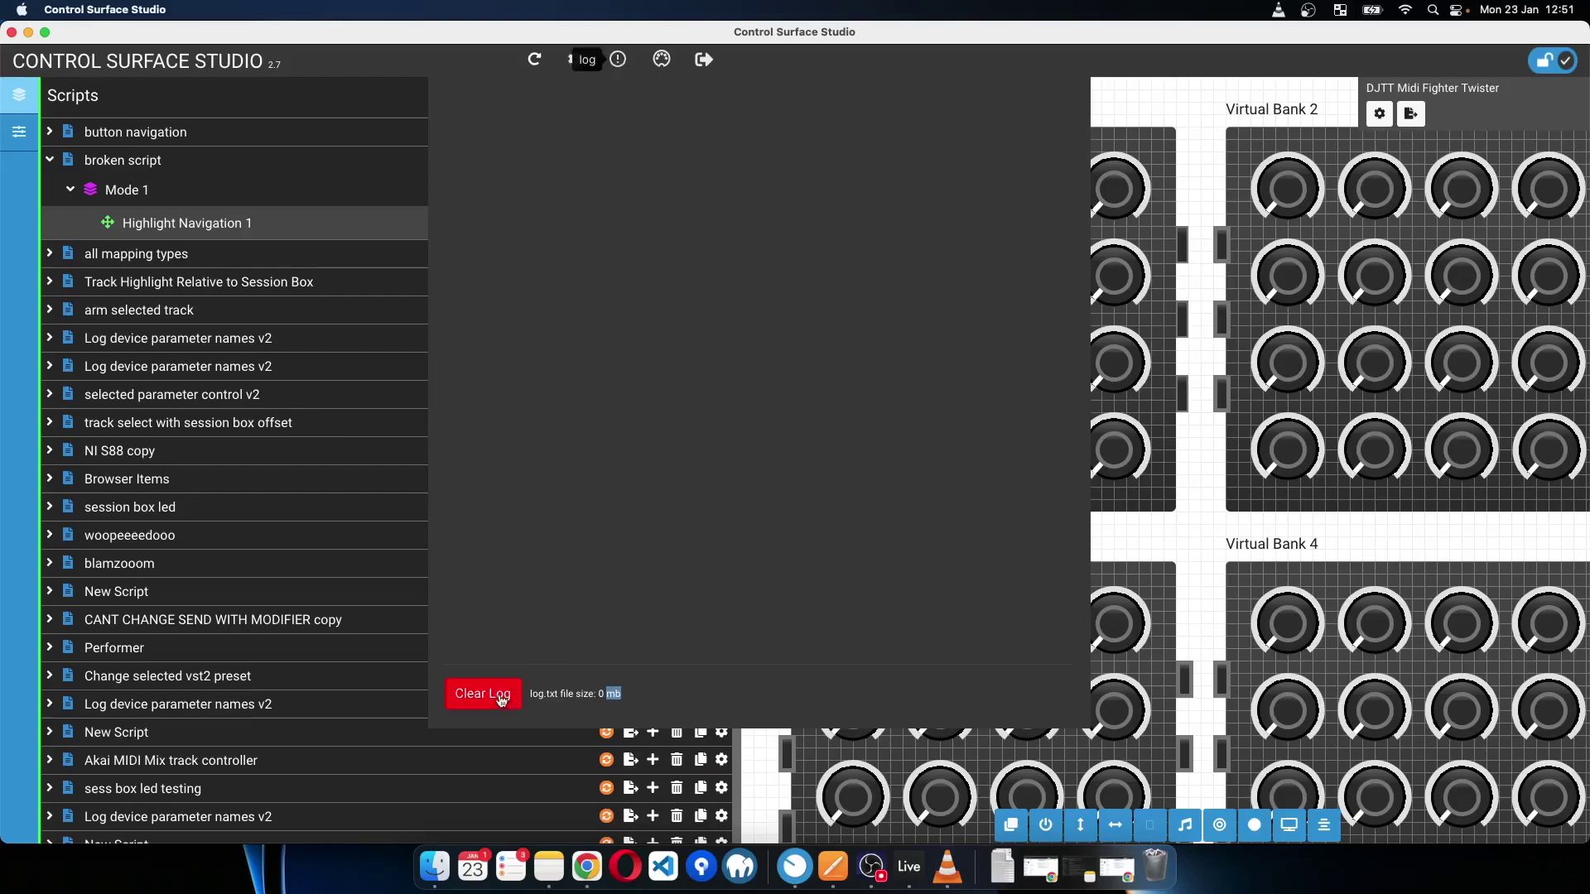
click(610, 62)
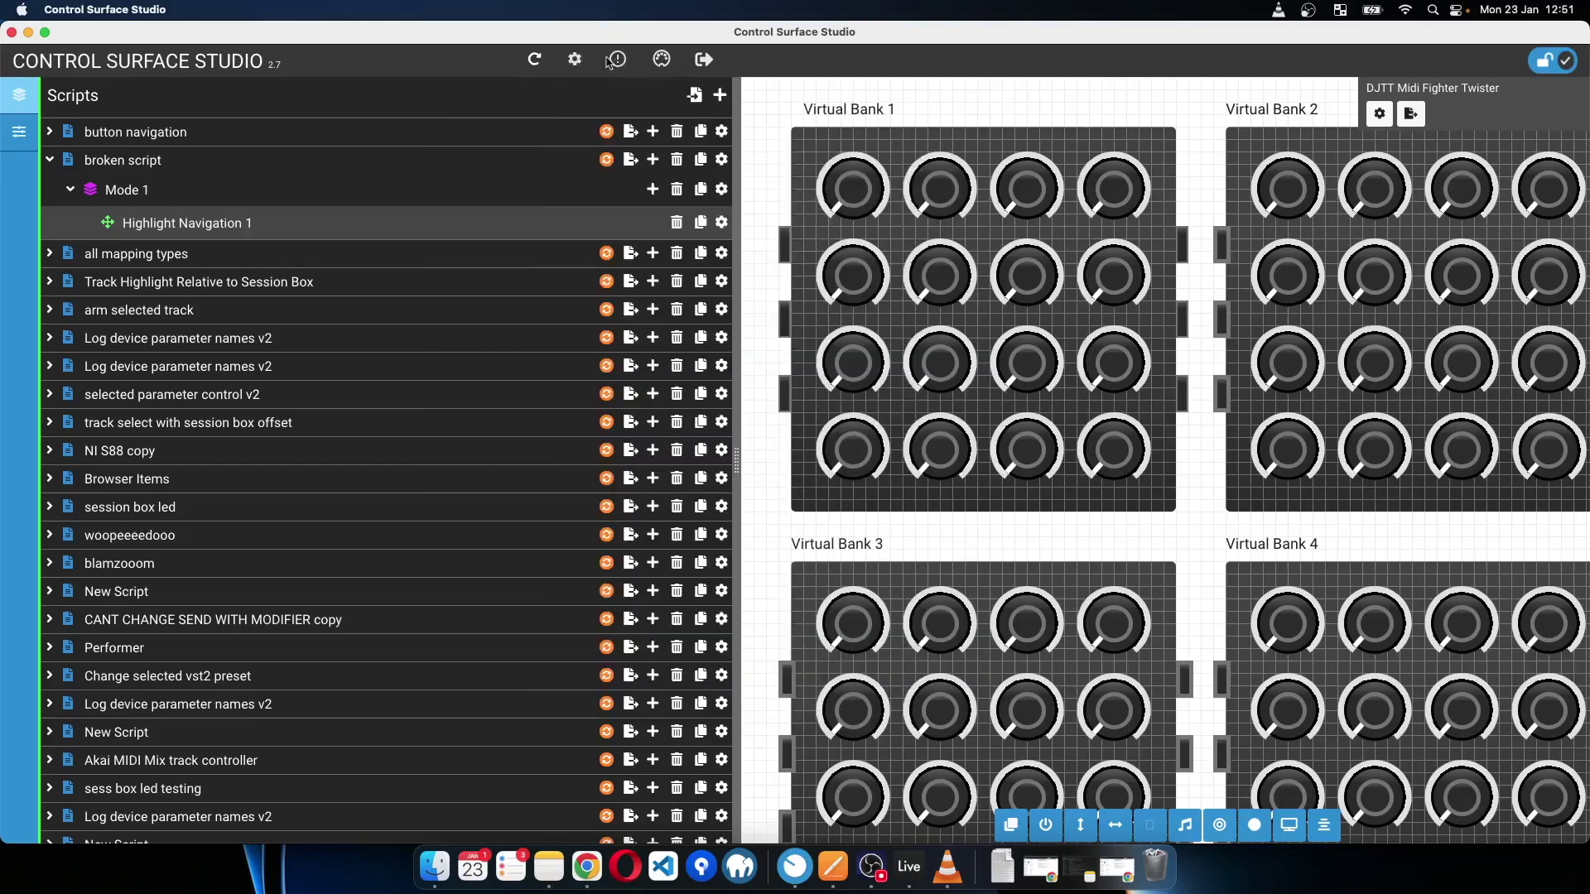
Install 'broken script' into Ableton Live, then quit Live and start it again
click(607, 160)
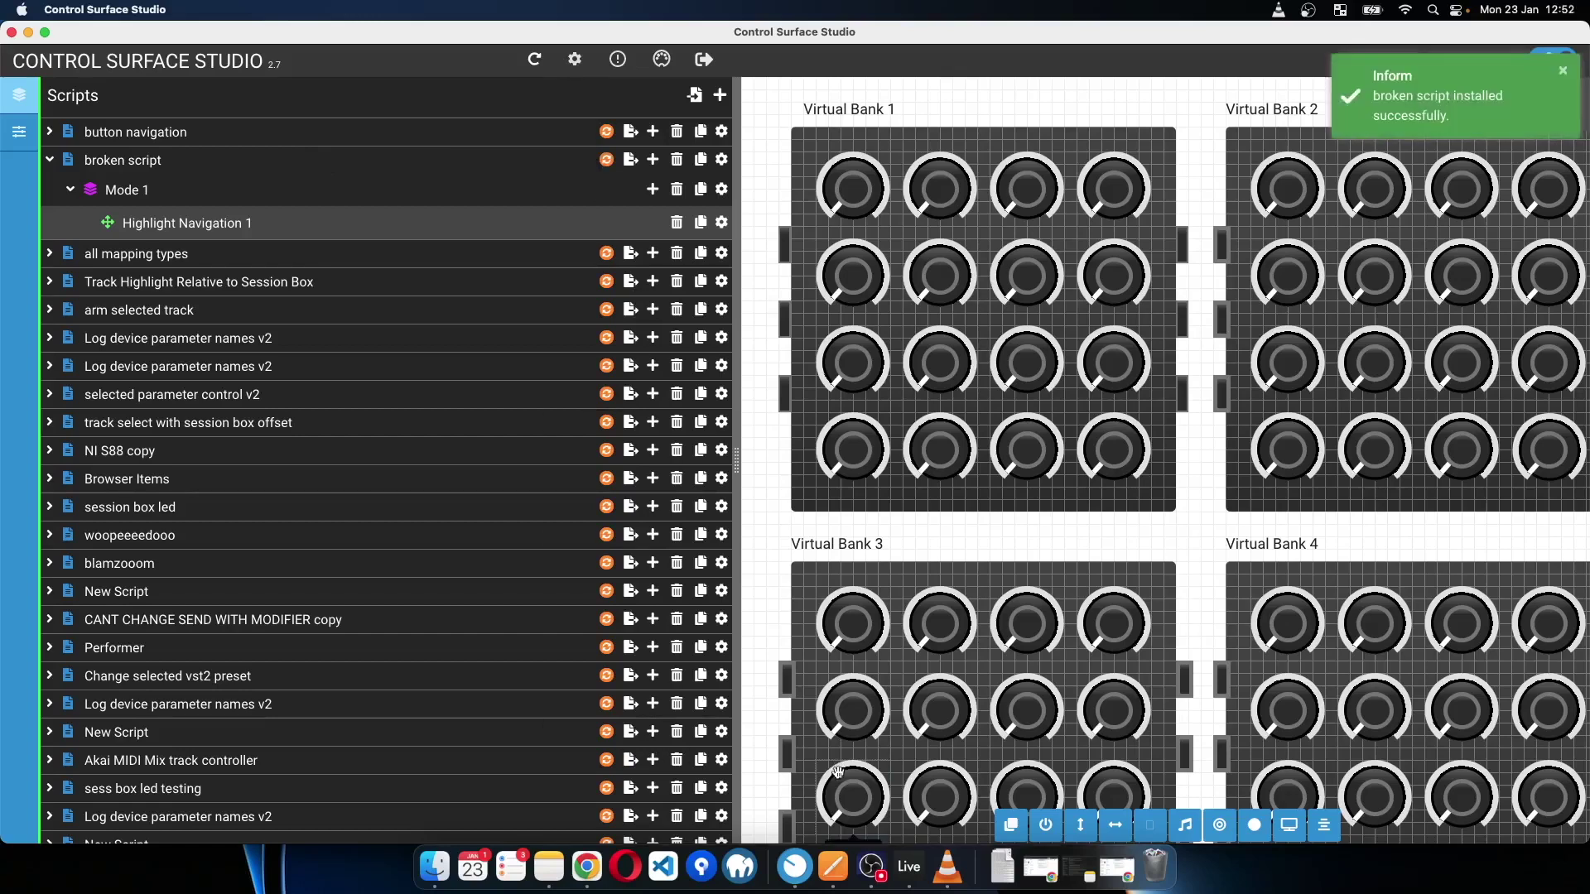
right_click(912, 871)
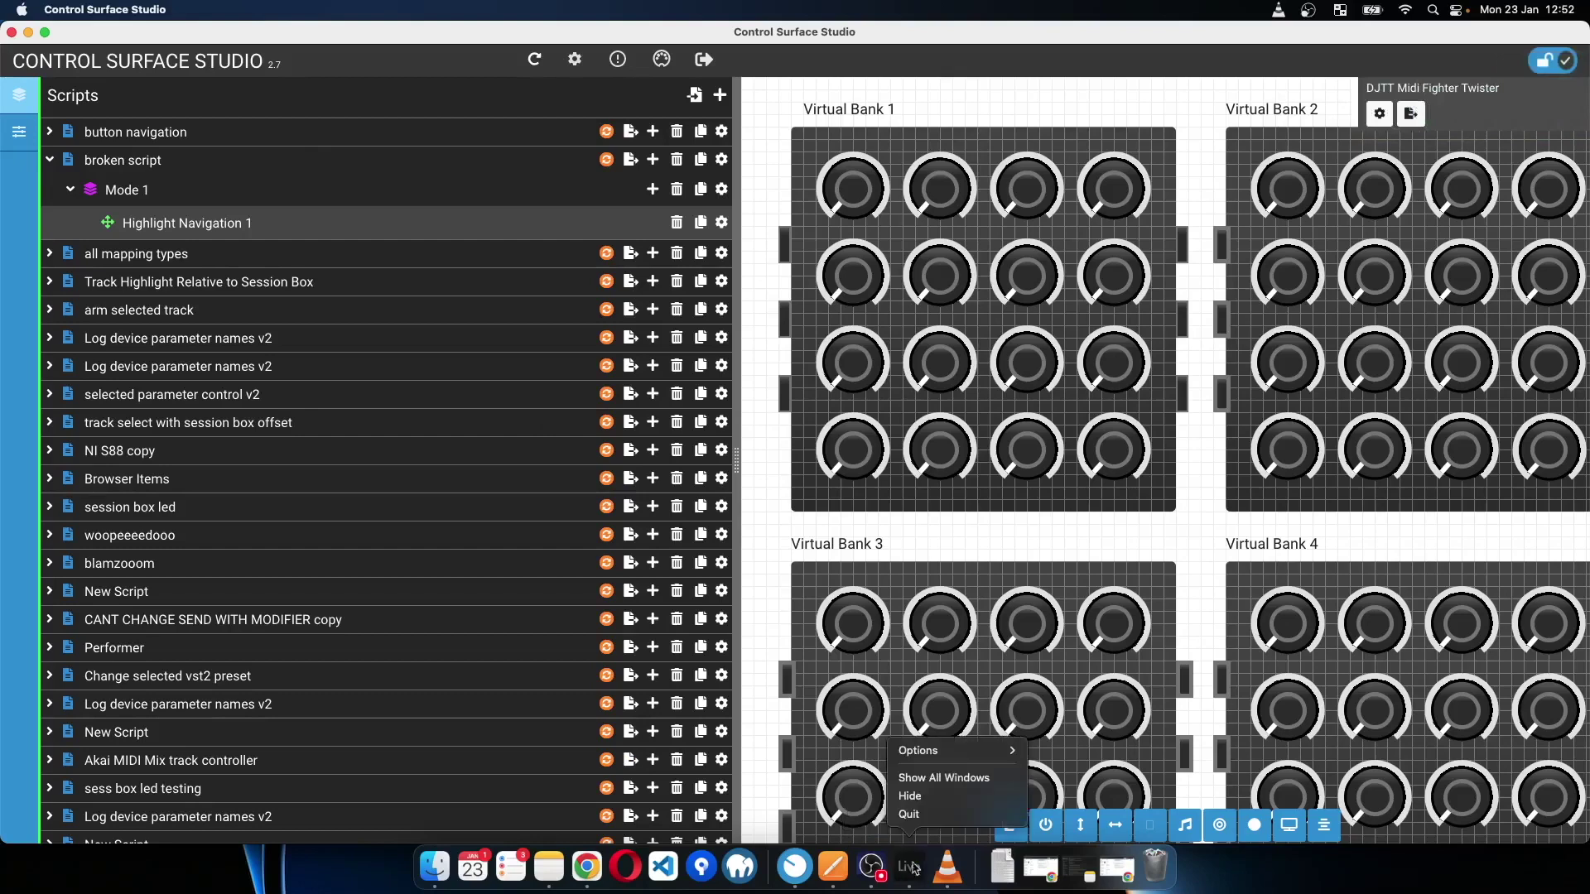
click(909, 814)
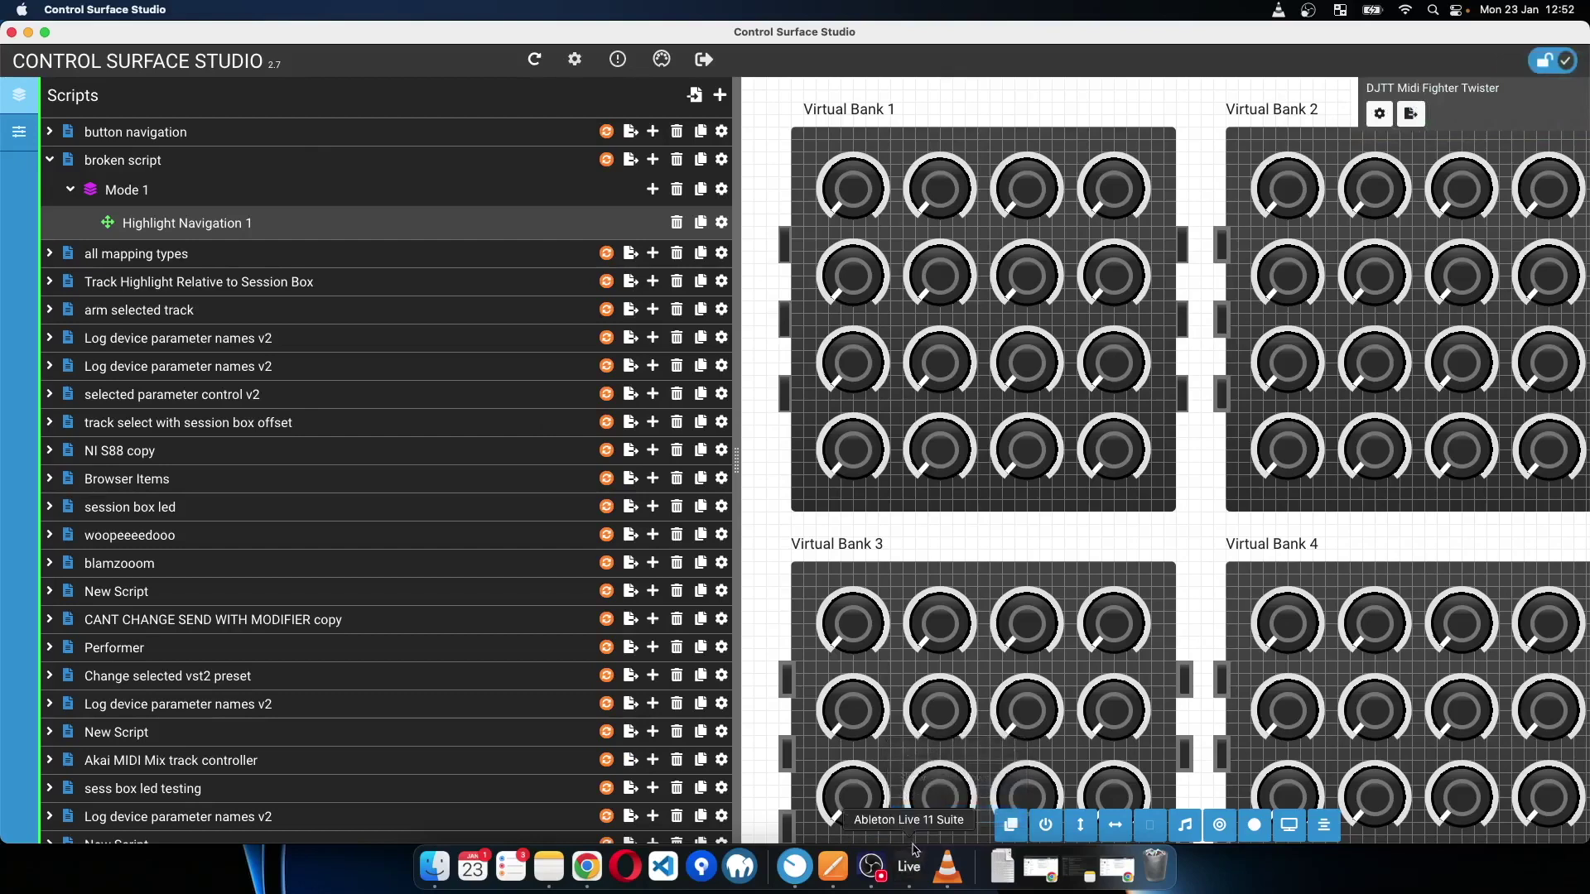
click(910, 869)
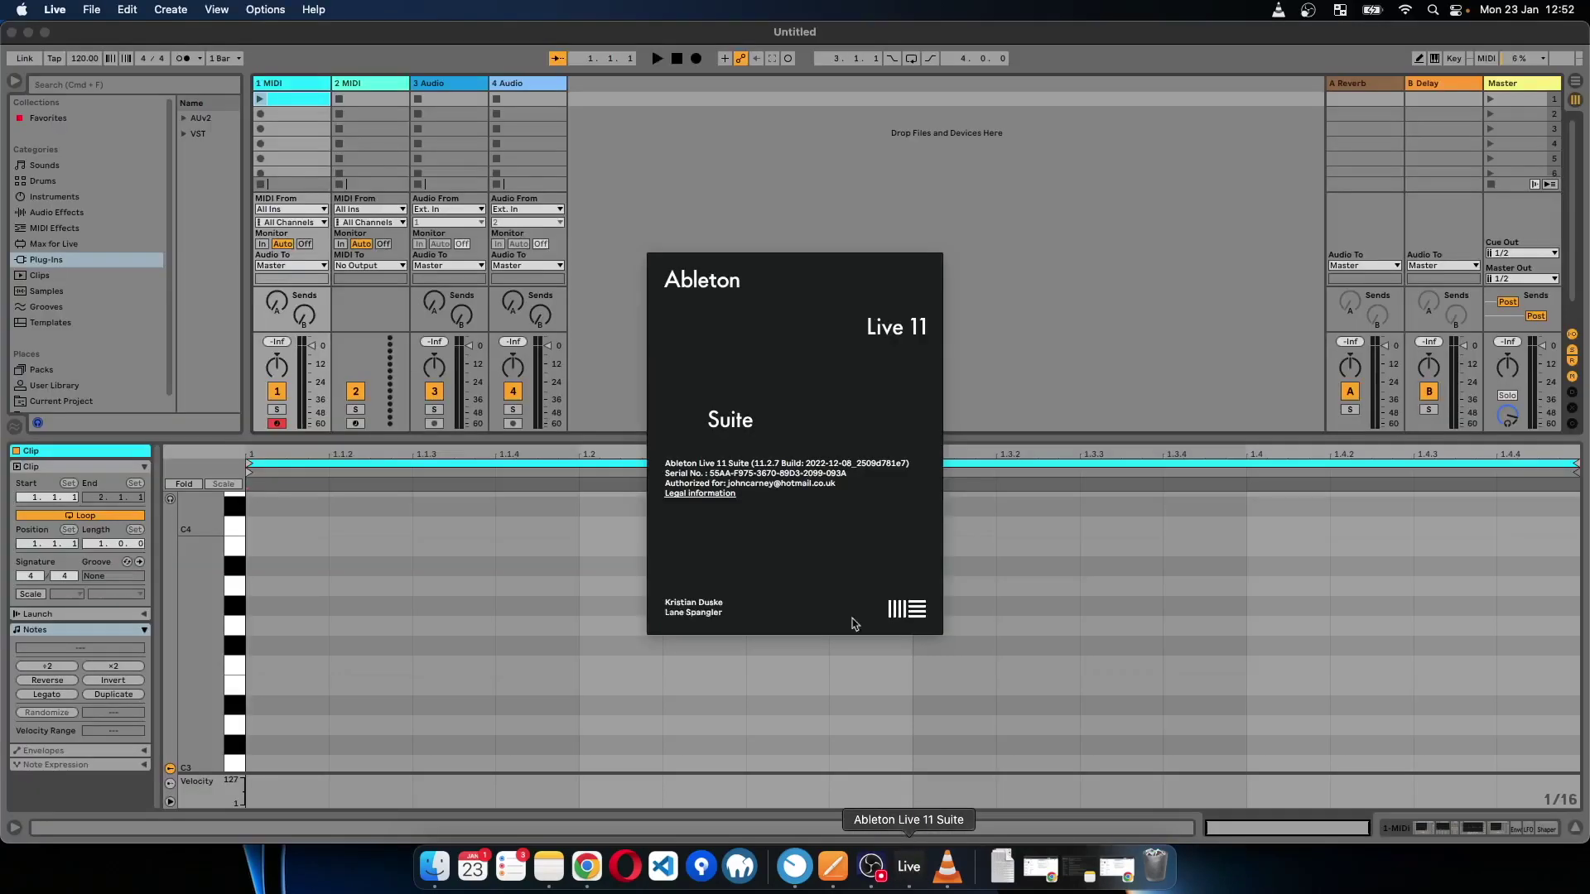
Quit Ableton Live and relaunch Live 11 Suite by searching 'ableton' in Spotlight
right_click(909, 869)
click(910, 803)
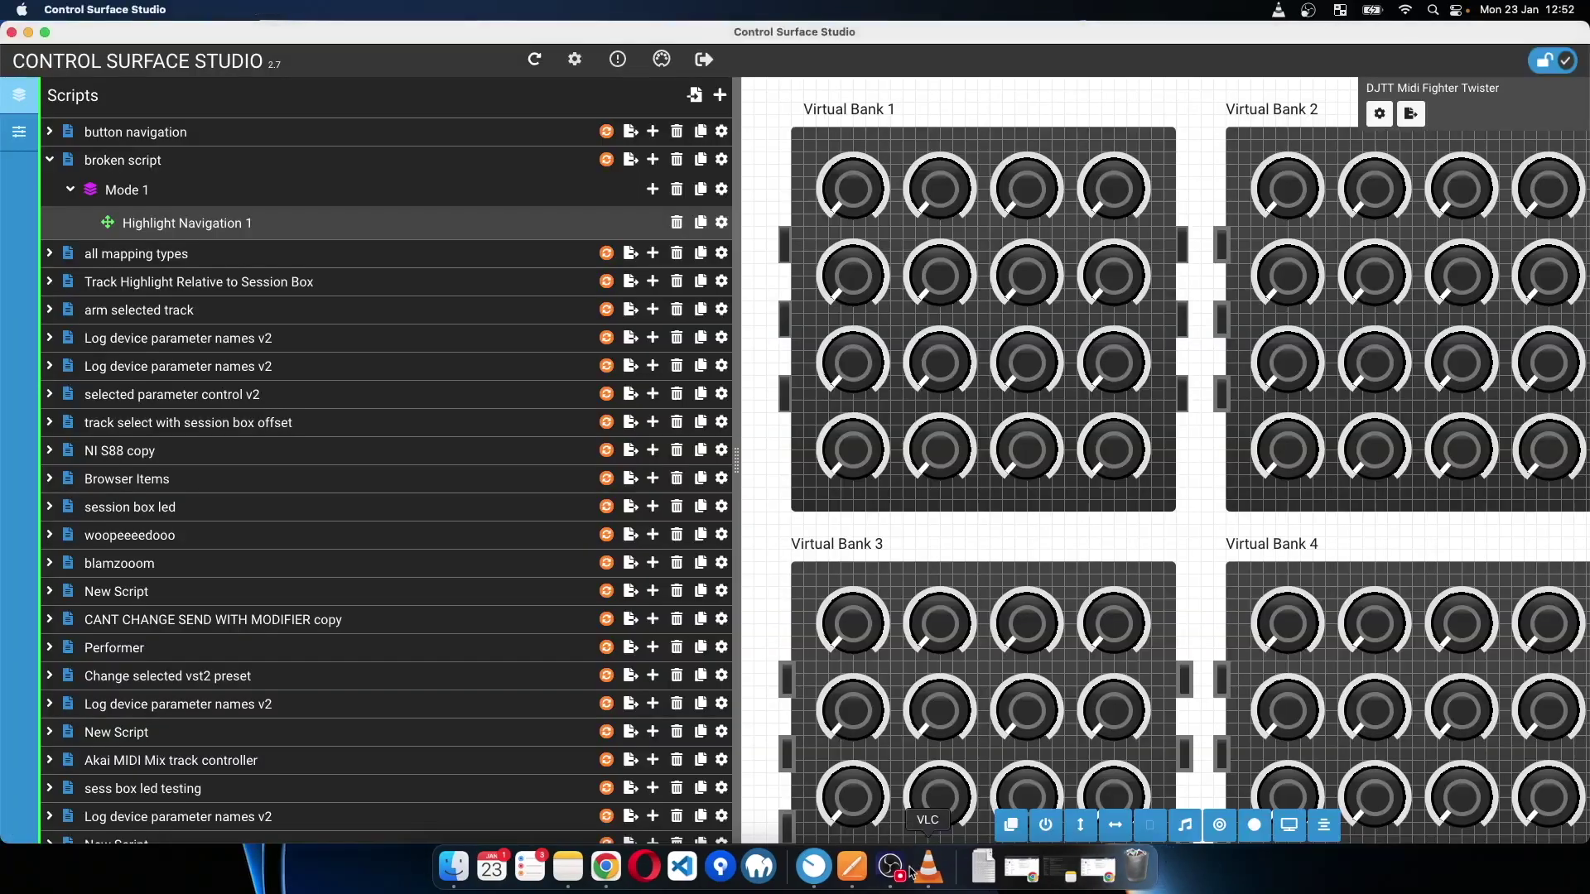
key(super+space)
text(ableton)
key(Return)
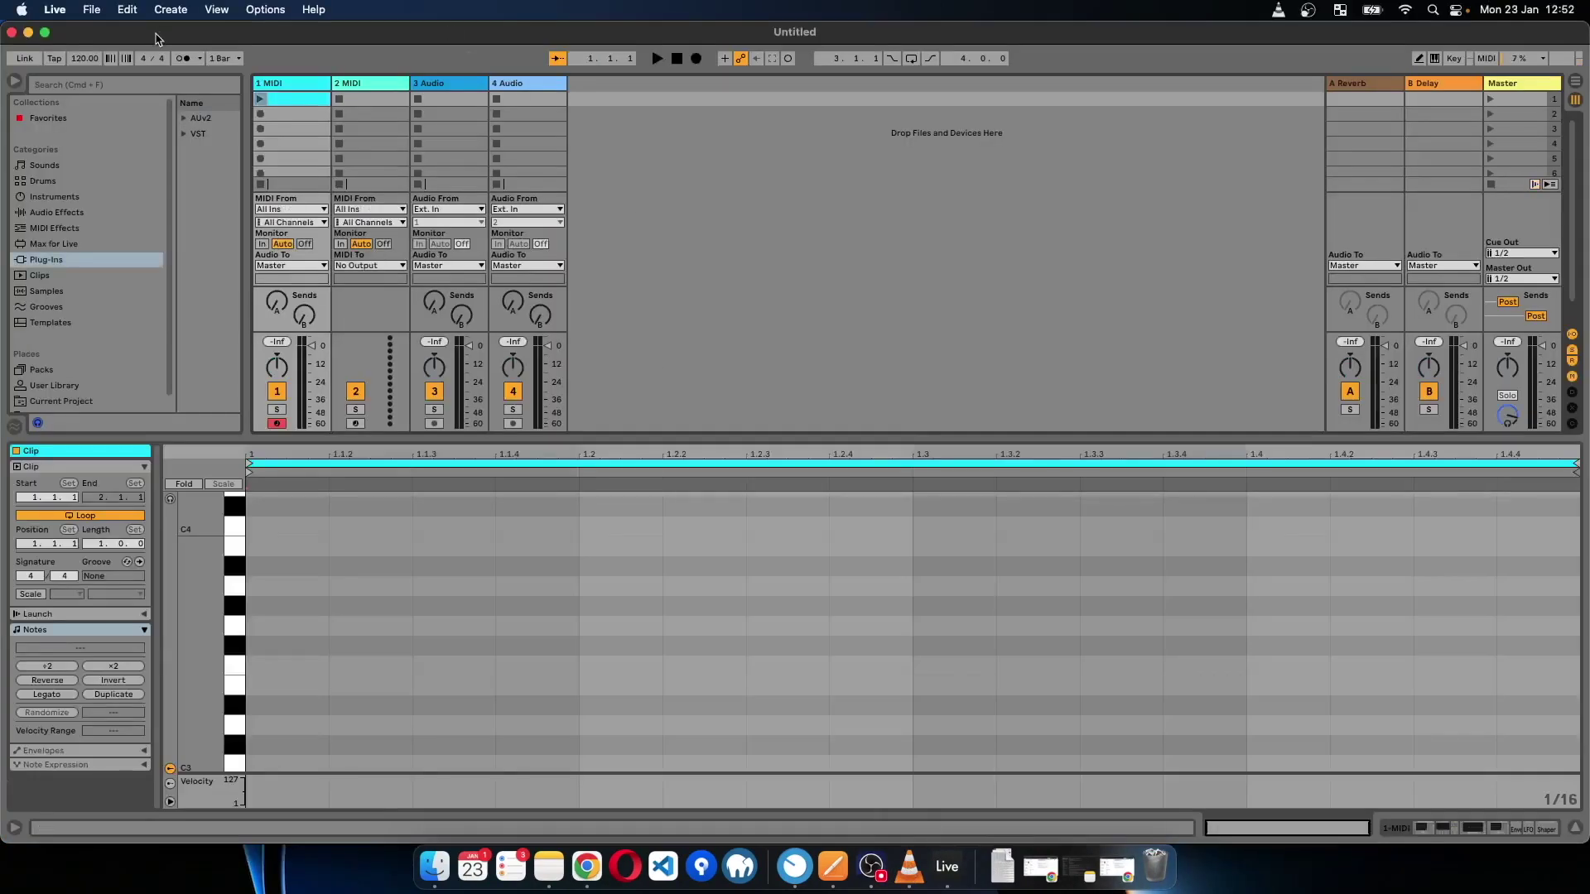
In Live Preferences, set Control Surface 2 to 'css broken script', then return to Control Surface Studio
click(53, 10)
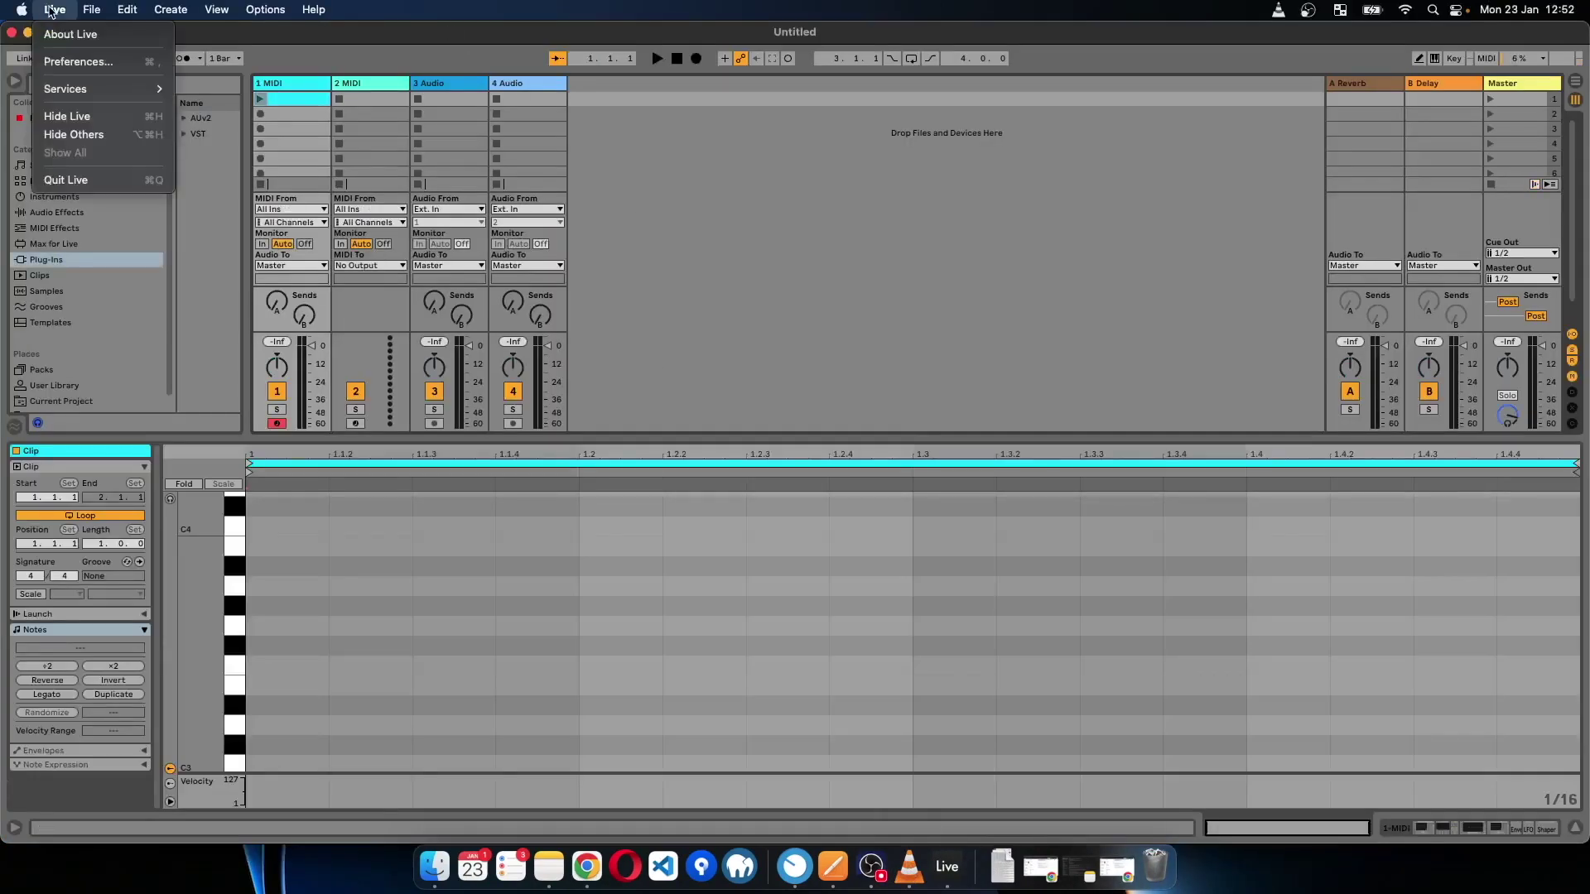
click(76, 65)
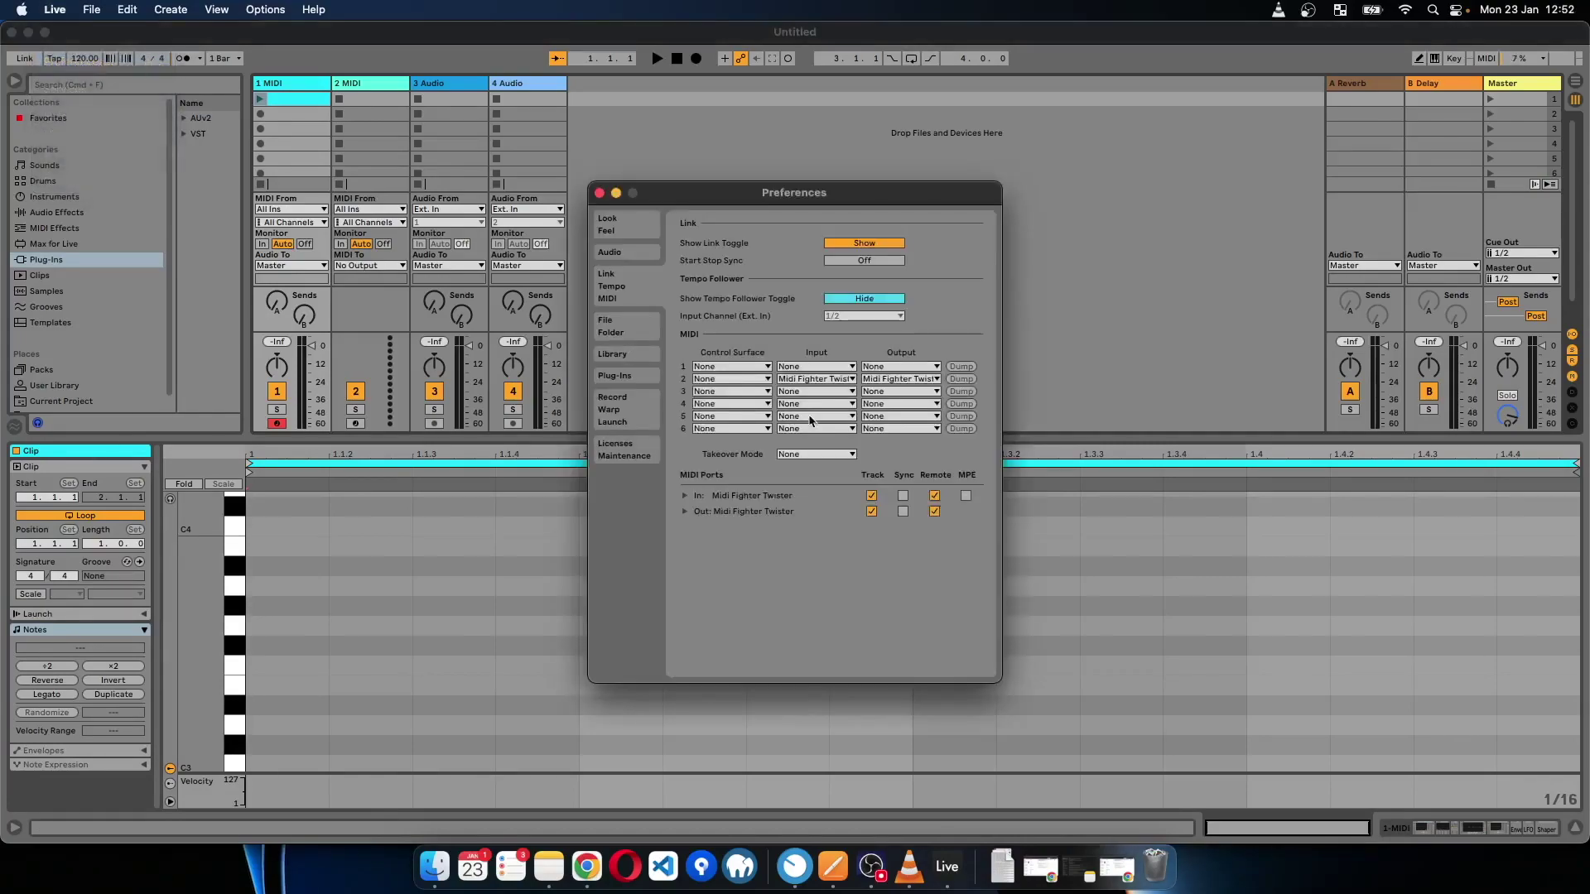
click(766, 379)
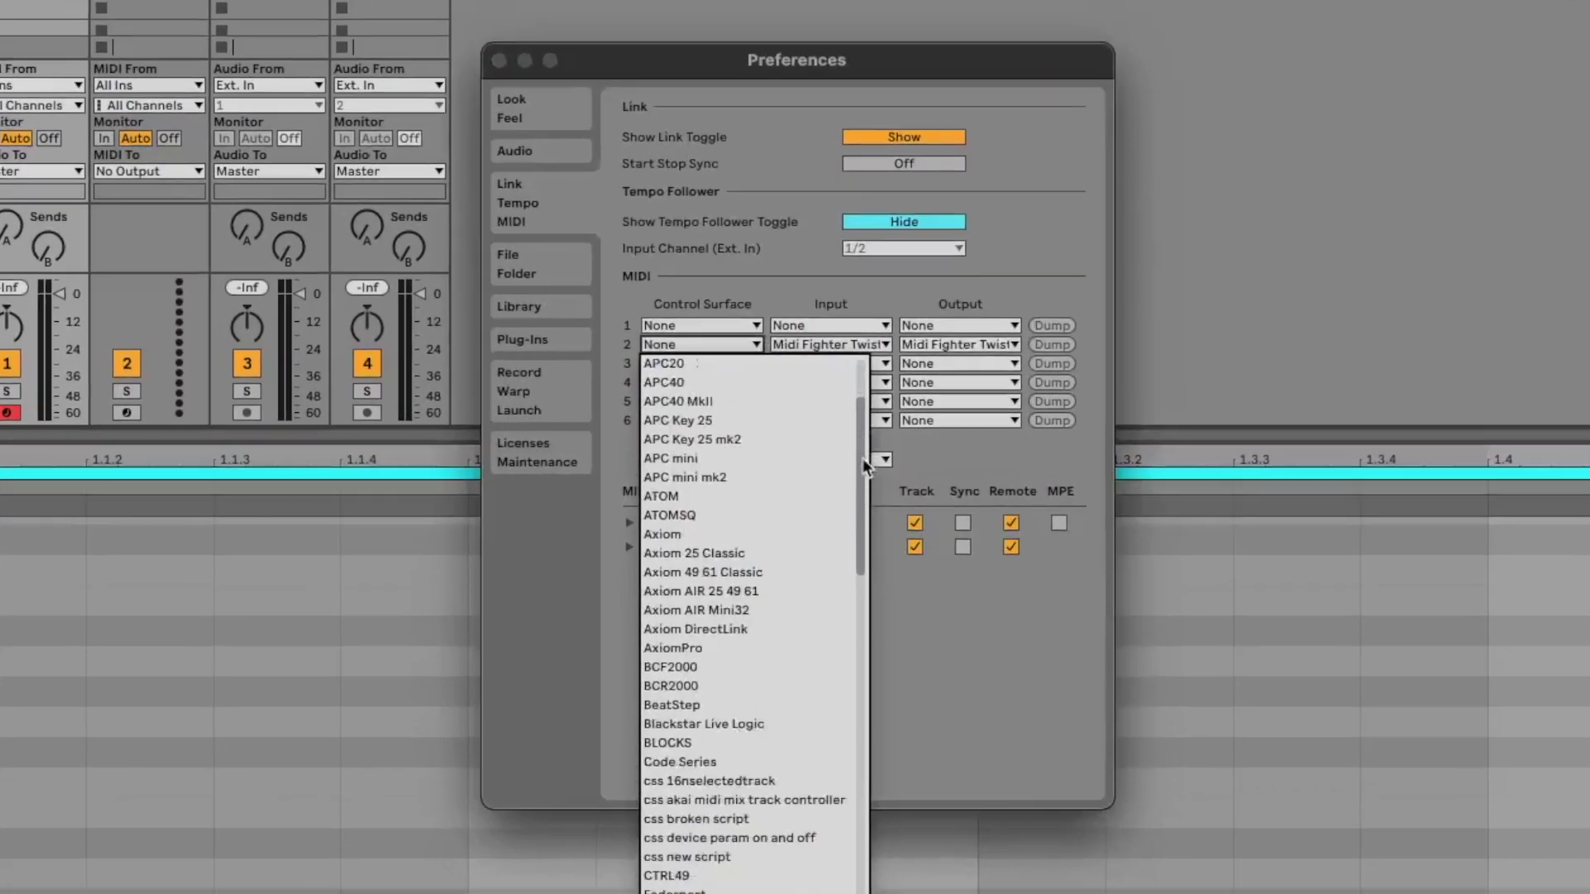
scroll(834, 480, down, 2)
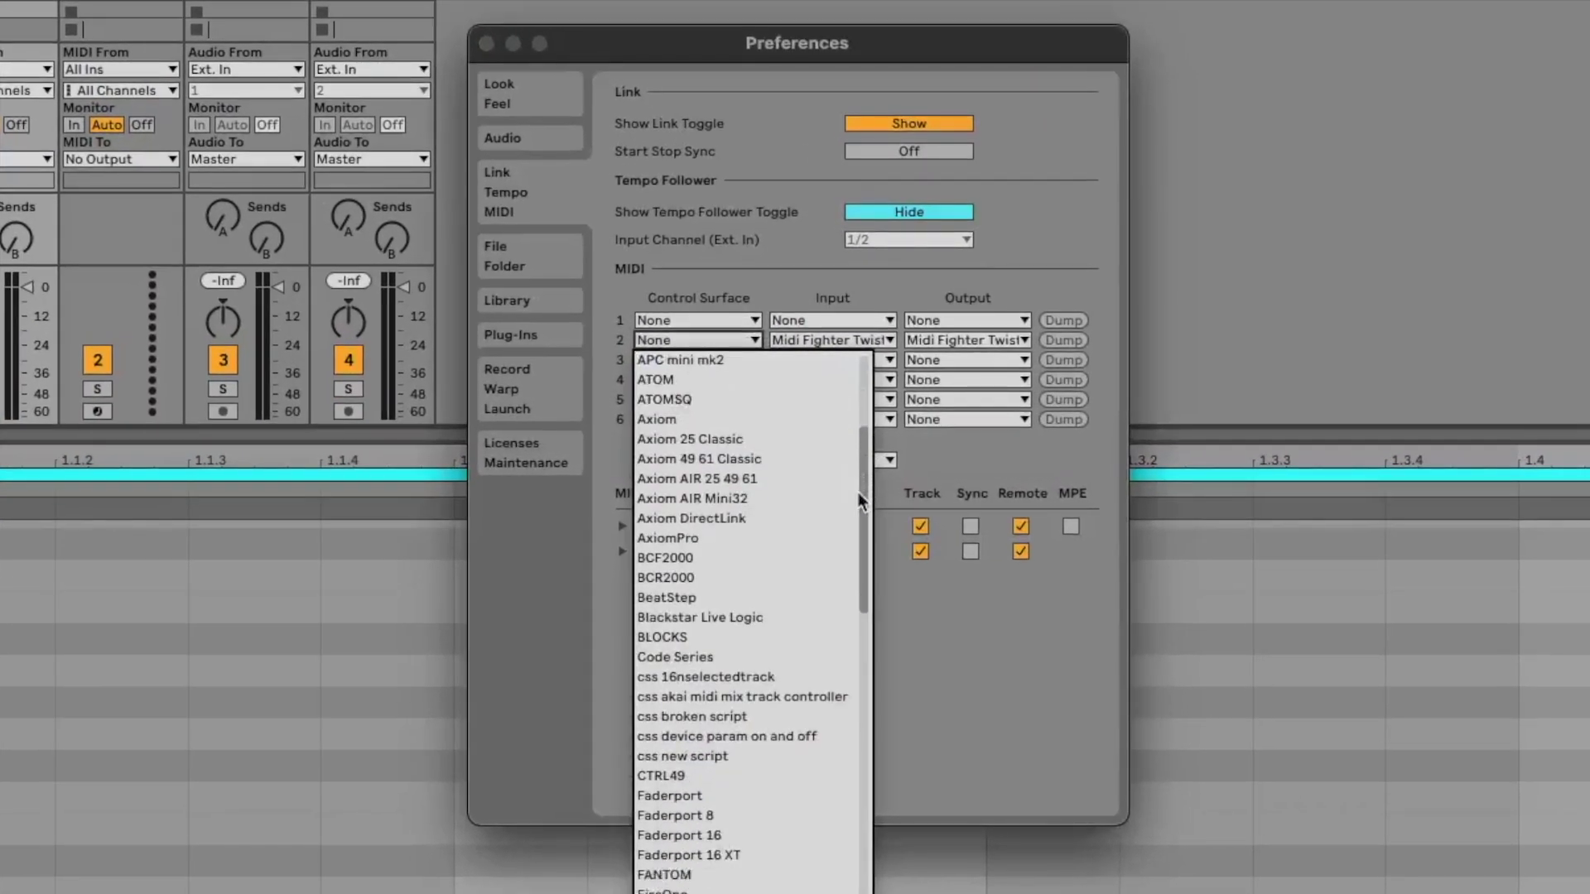
click(709, 719)
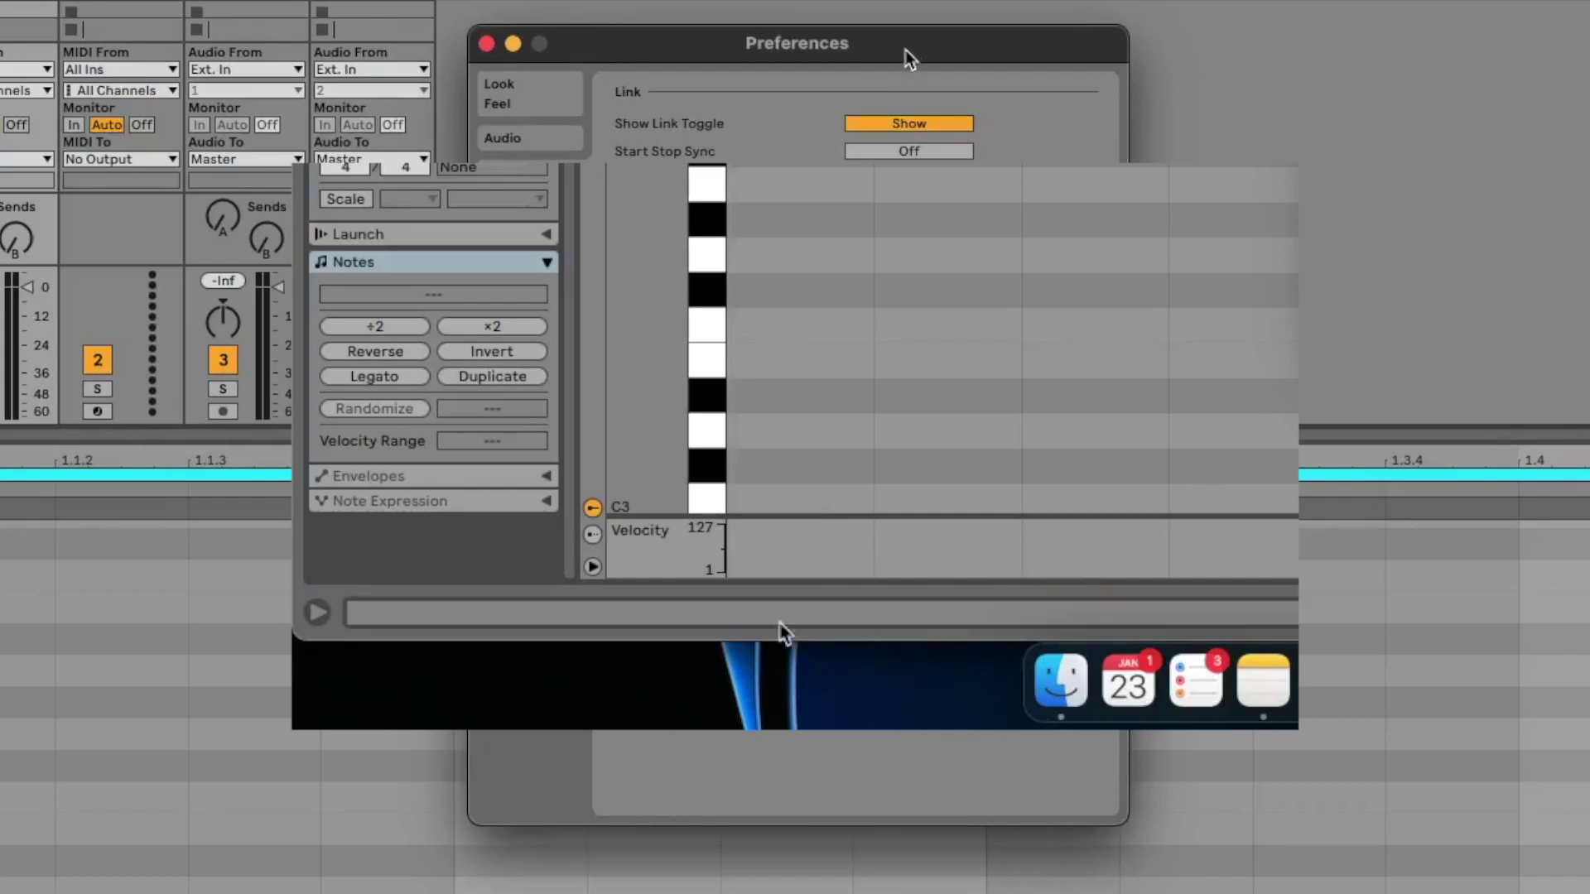
click(486, 43)
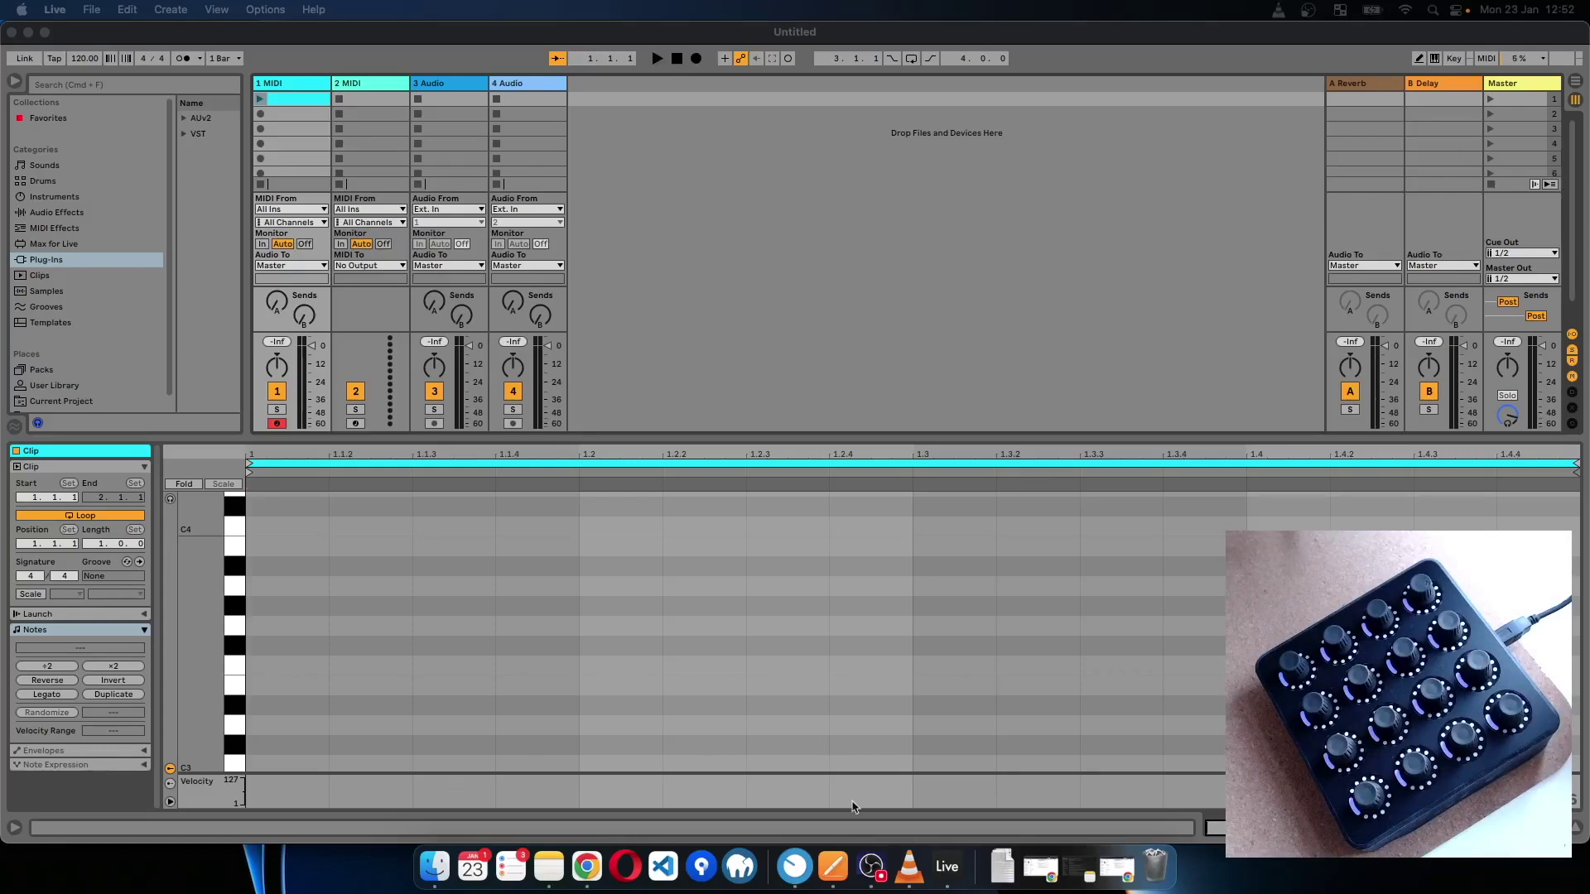
click(795, 866)
Check the log and Live for errors, then open Mode 1's Add a mapping list
click(619, 61)
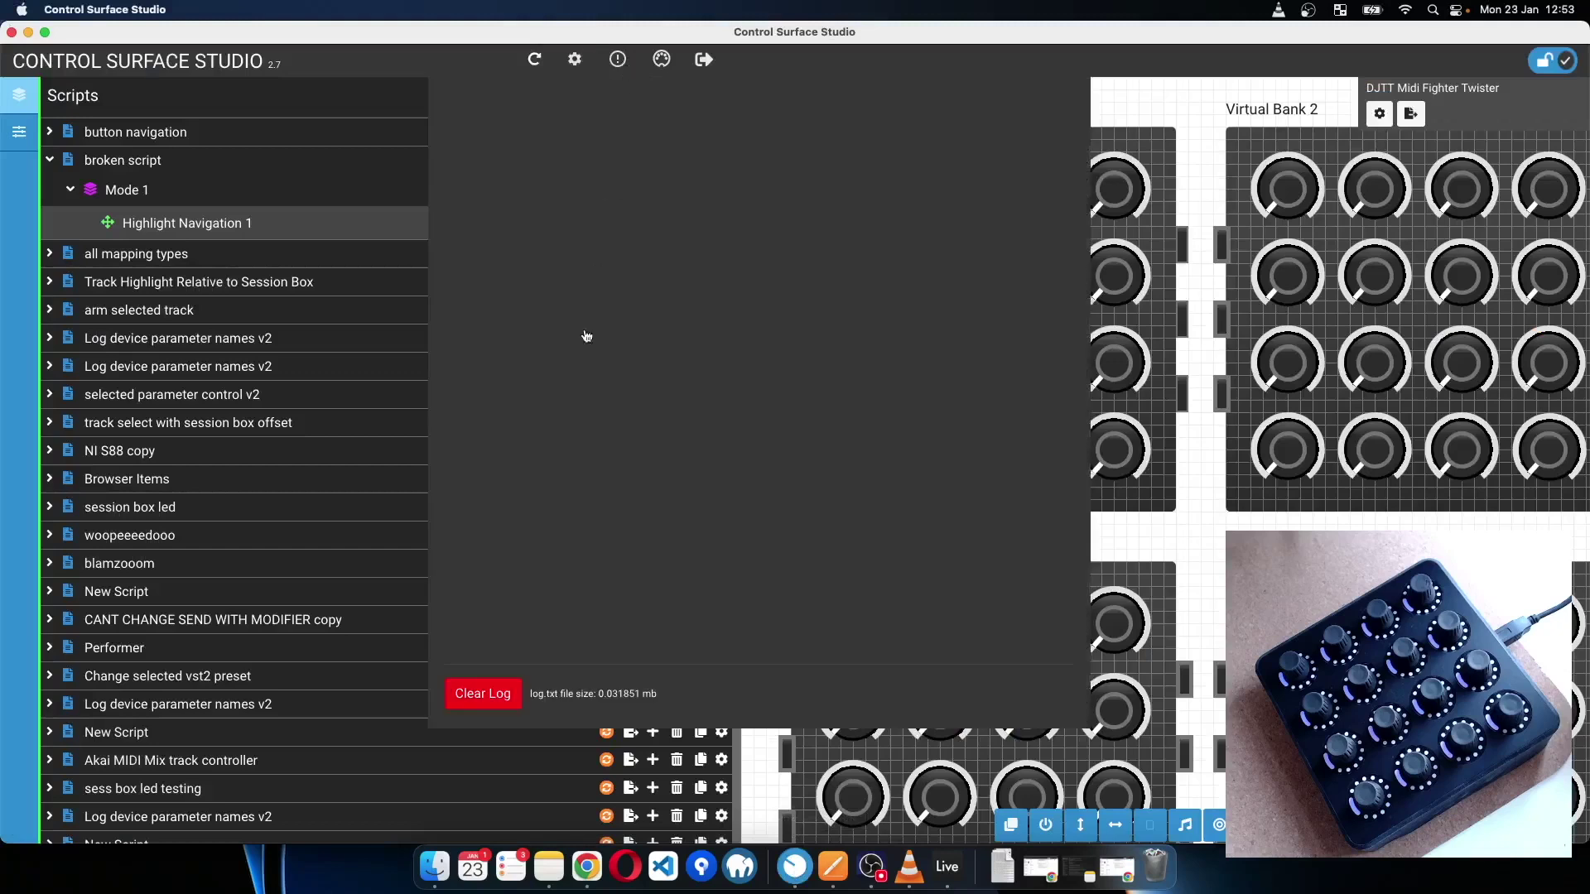
click(620, 60)
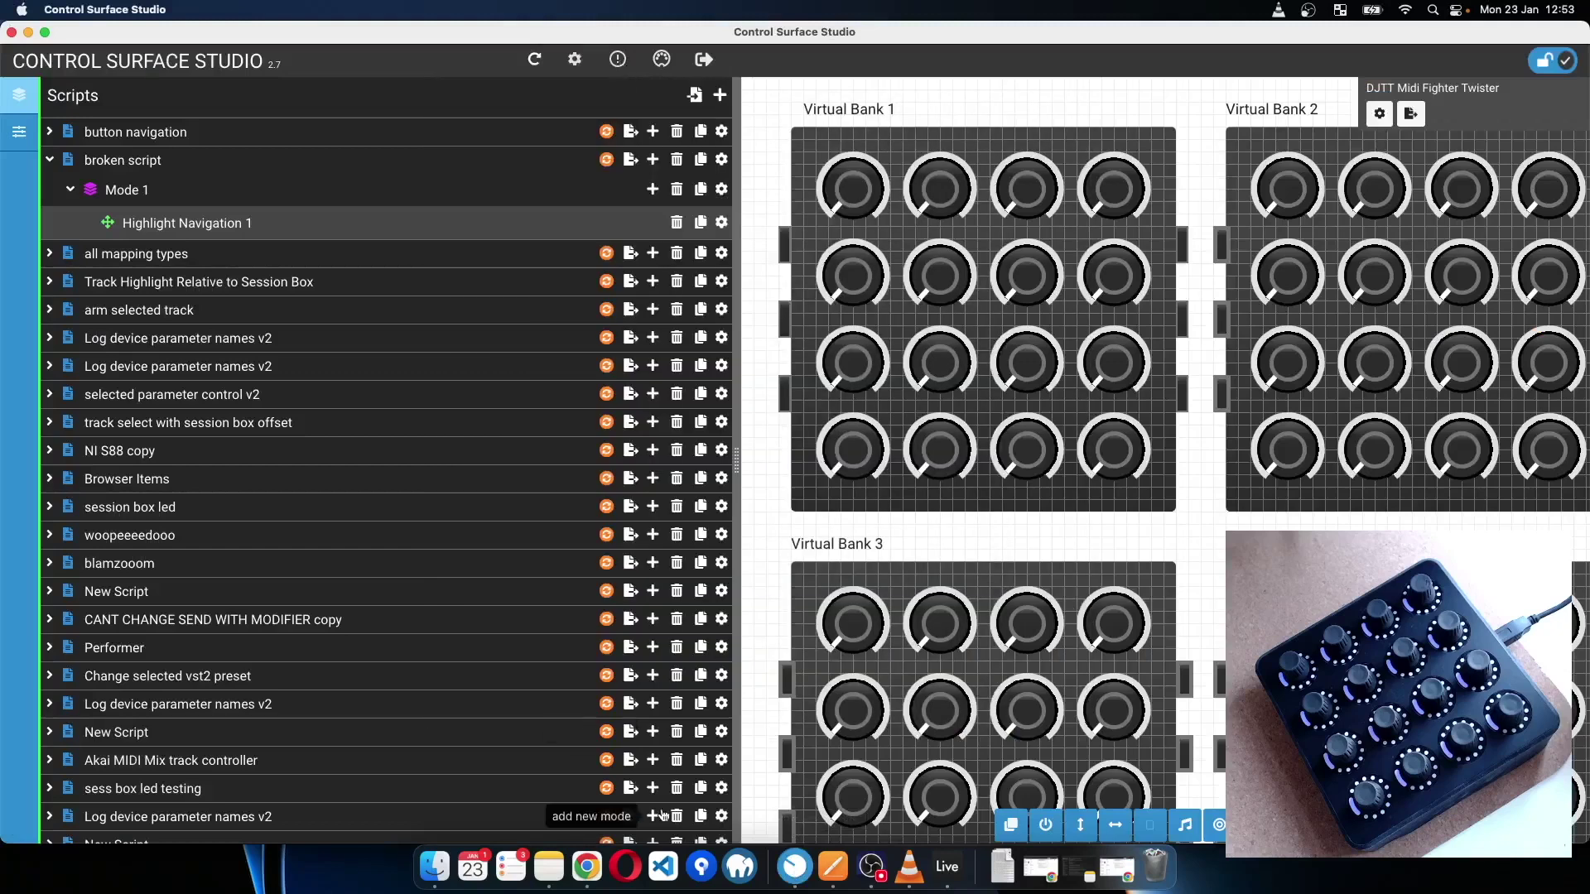
click(950, 867)
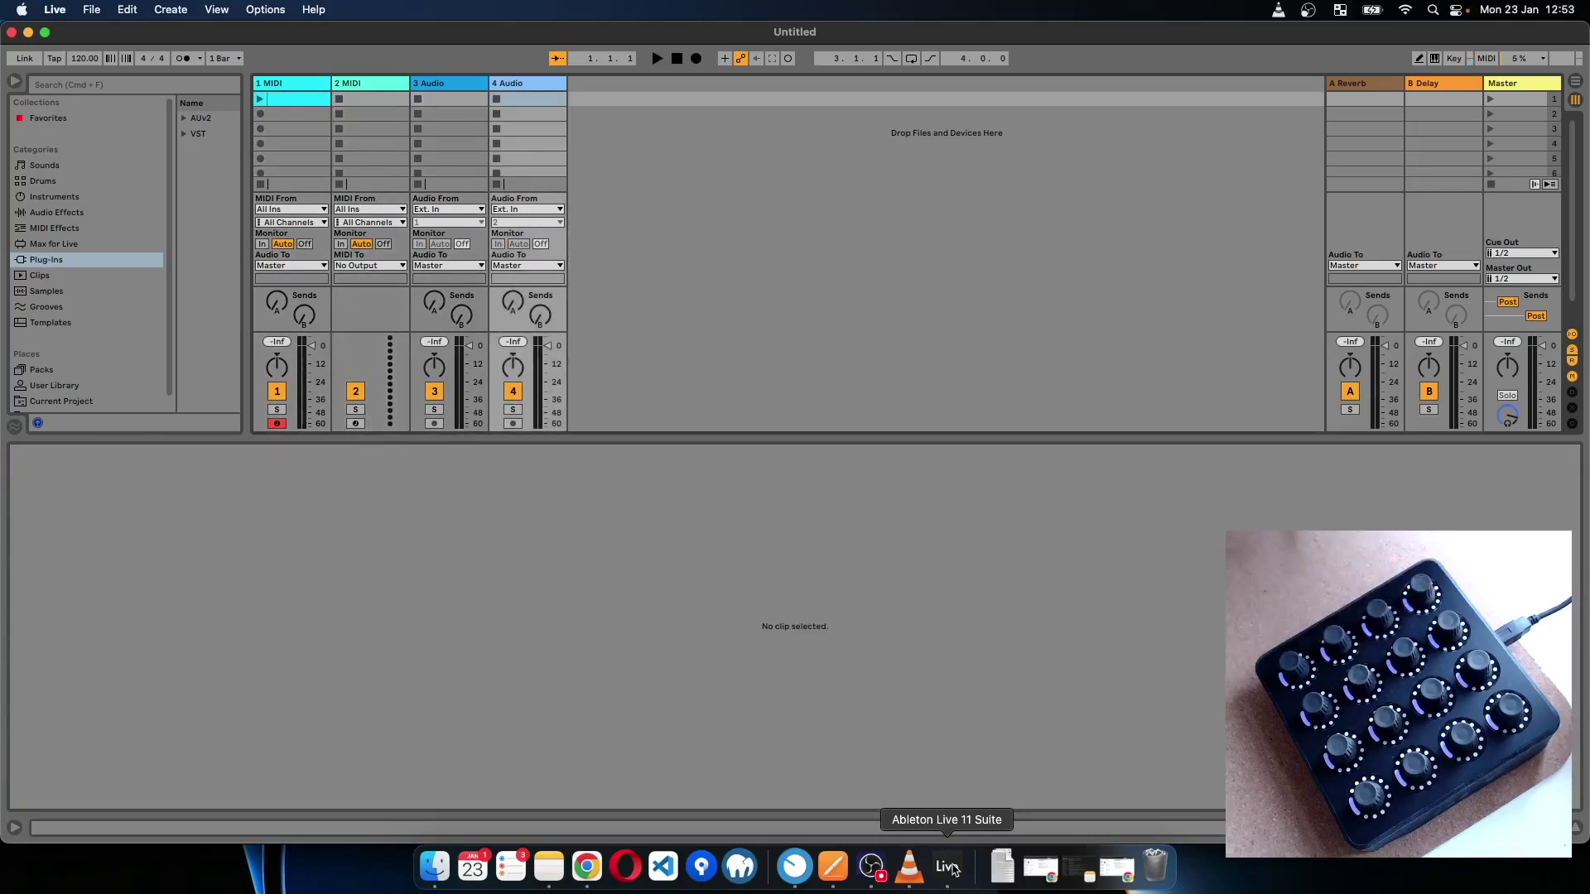
key(super+Tab)
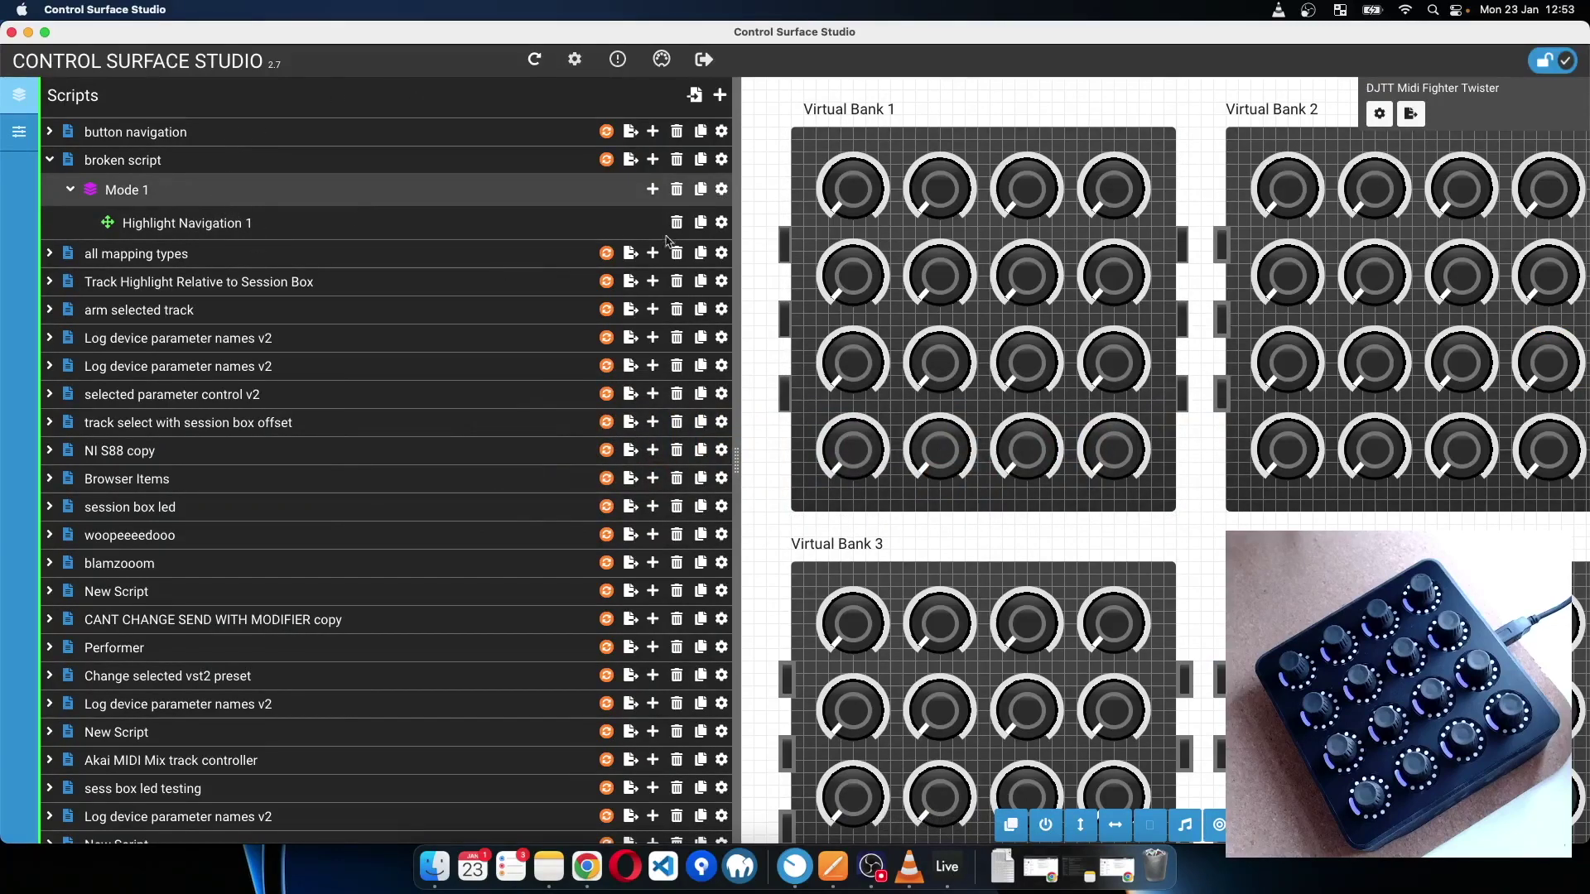
click(653, 190)
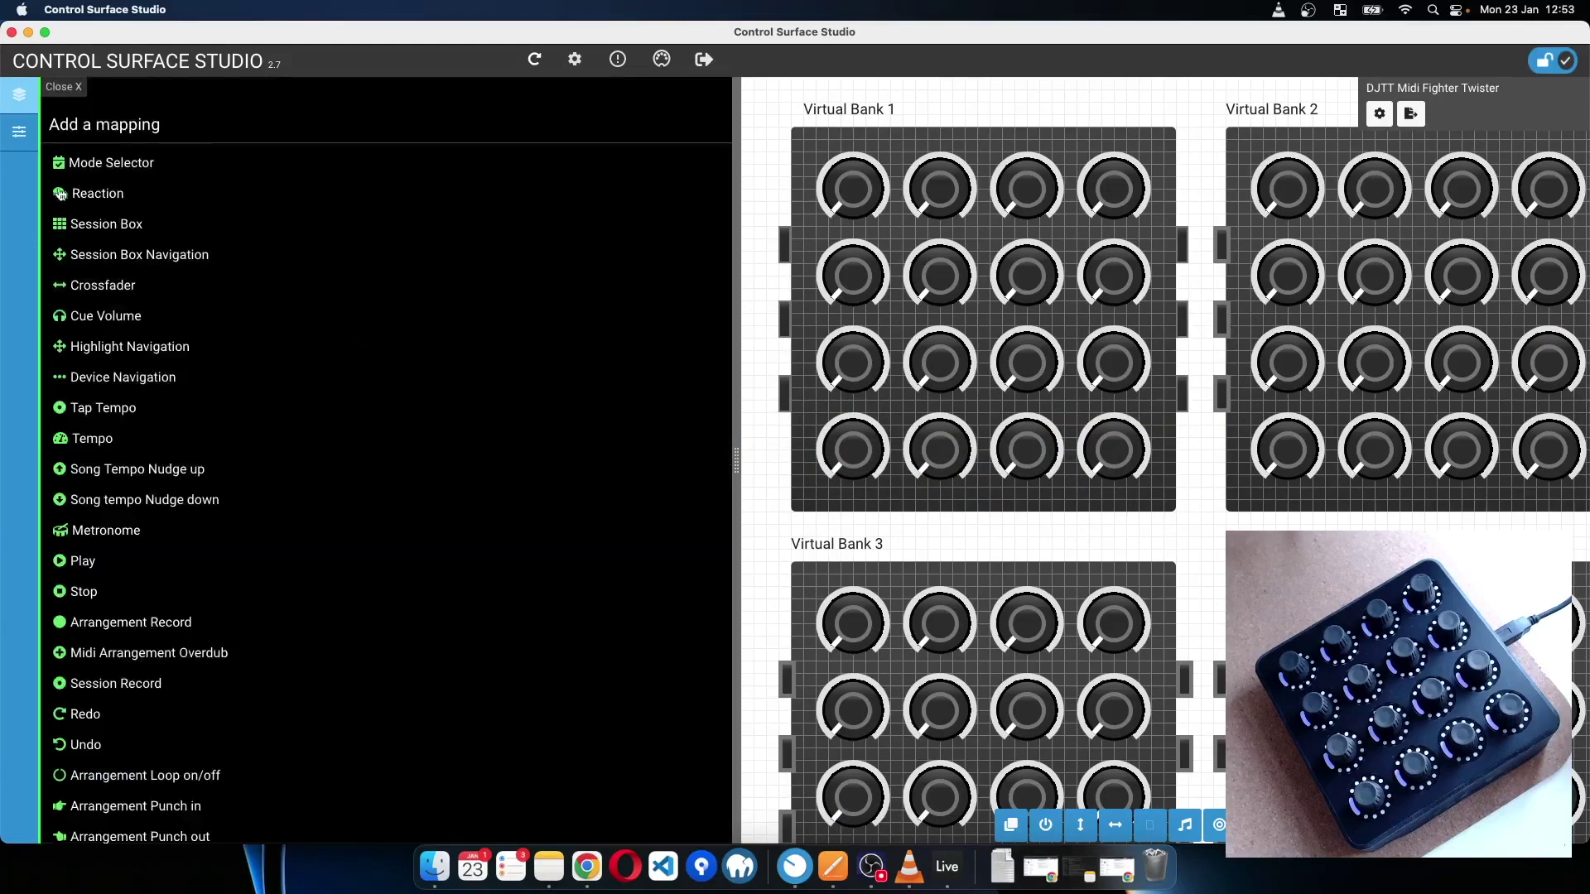
Add a Session Box 1 mapping to Mode 1 and close its settings
click(82, 222)
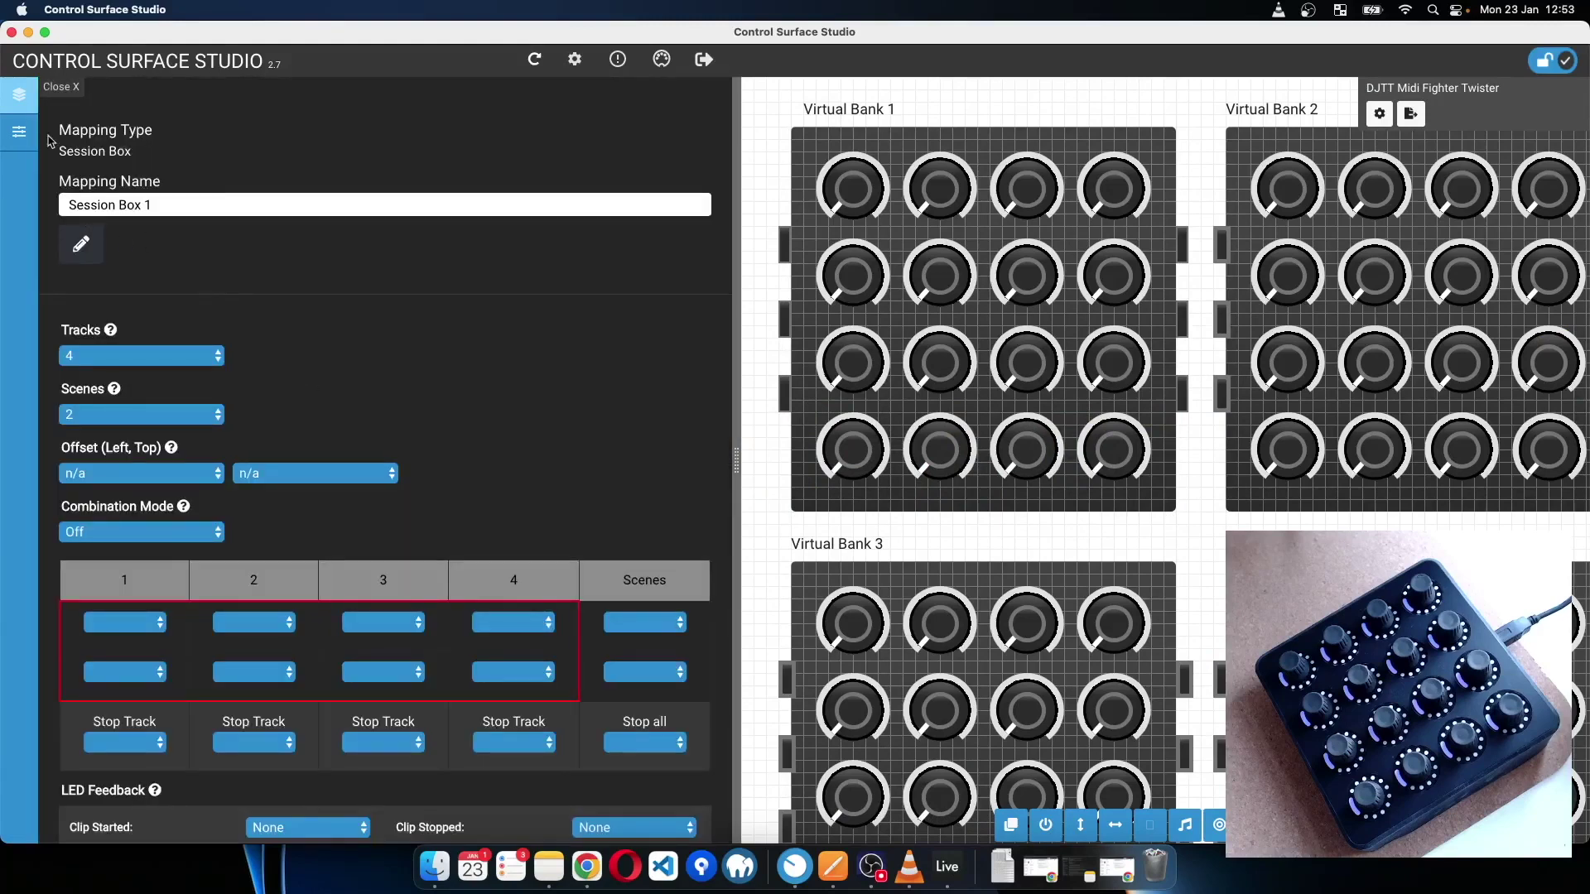
click(63, 91)
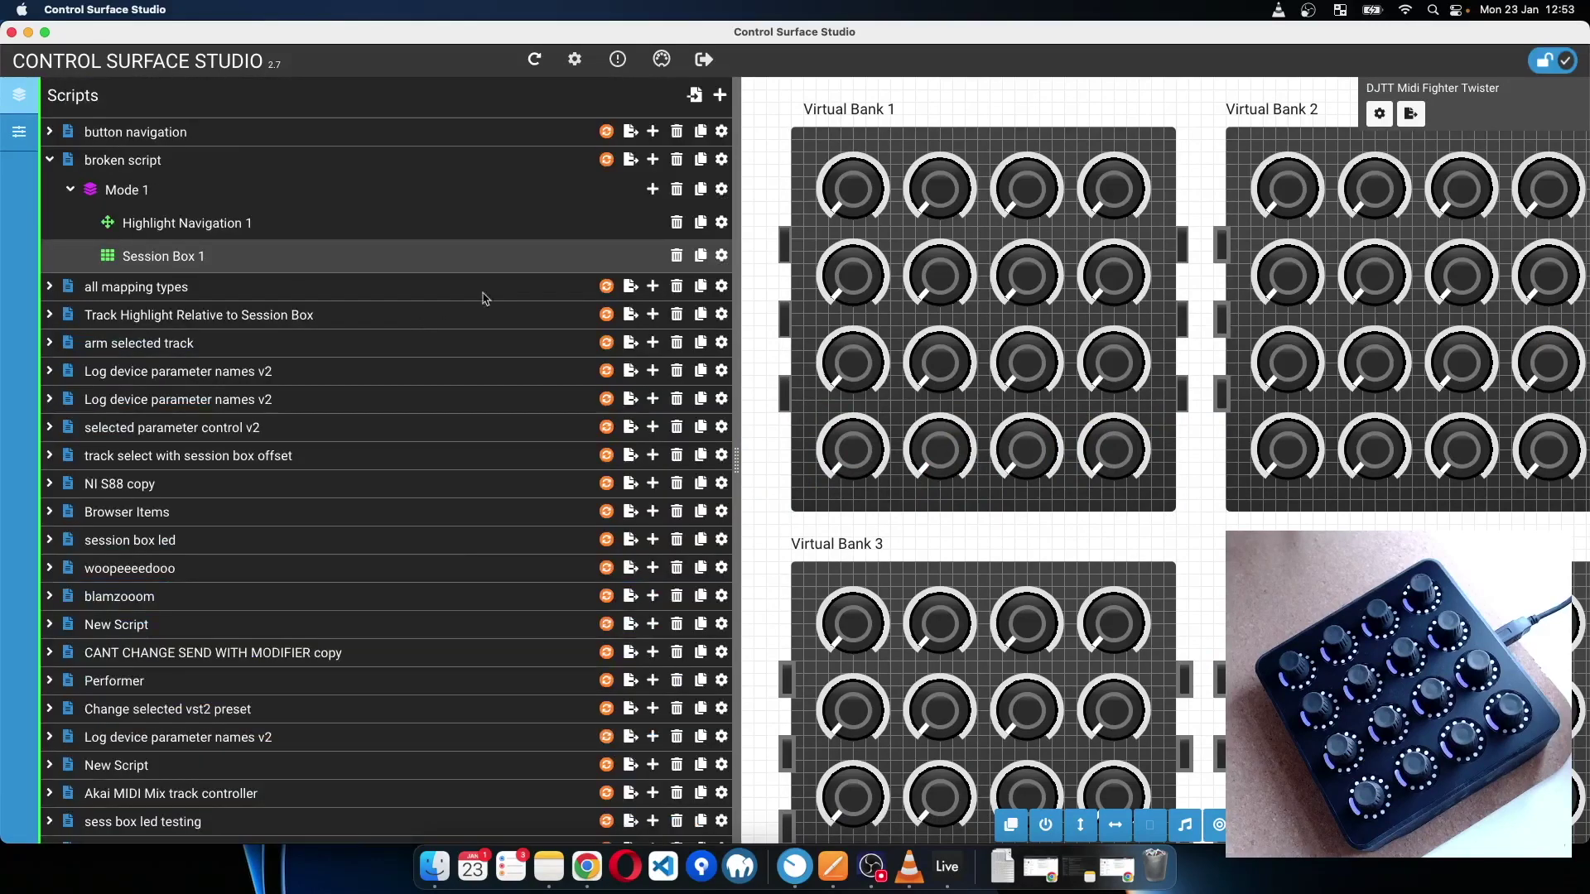
click(417, 202)
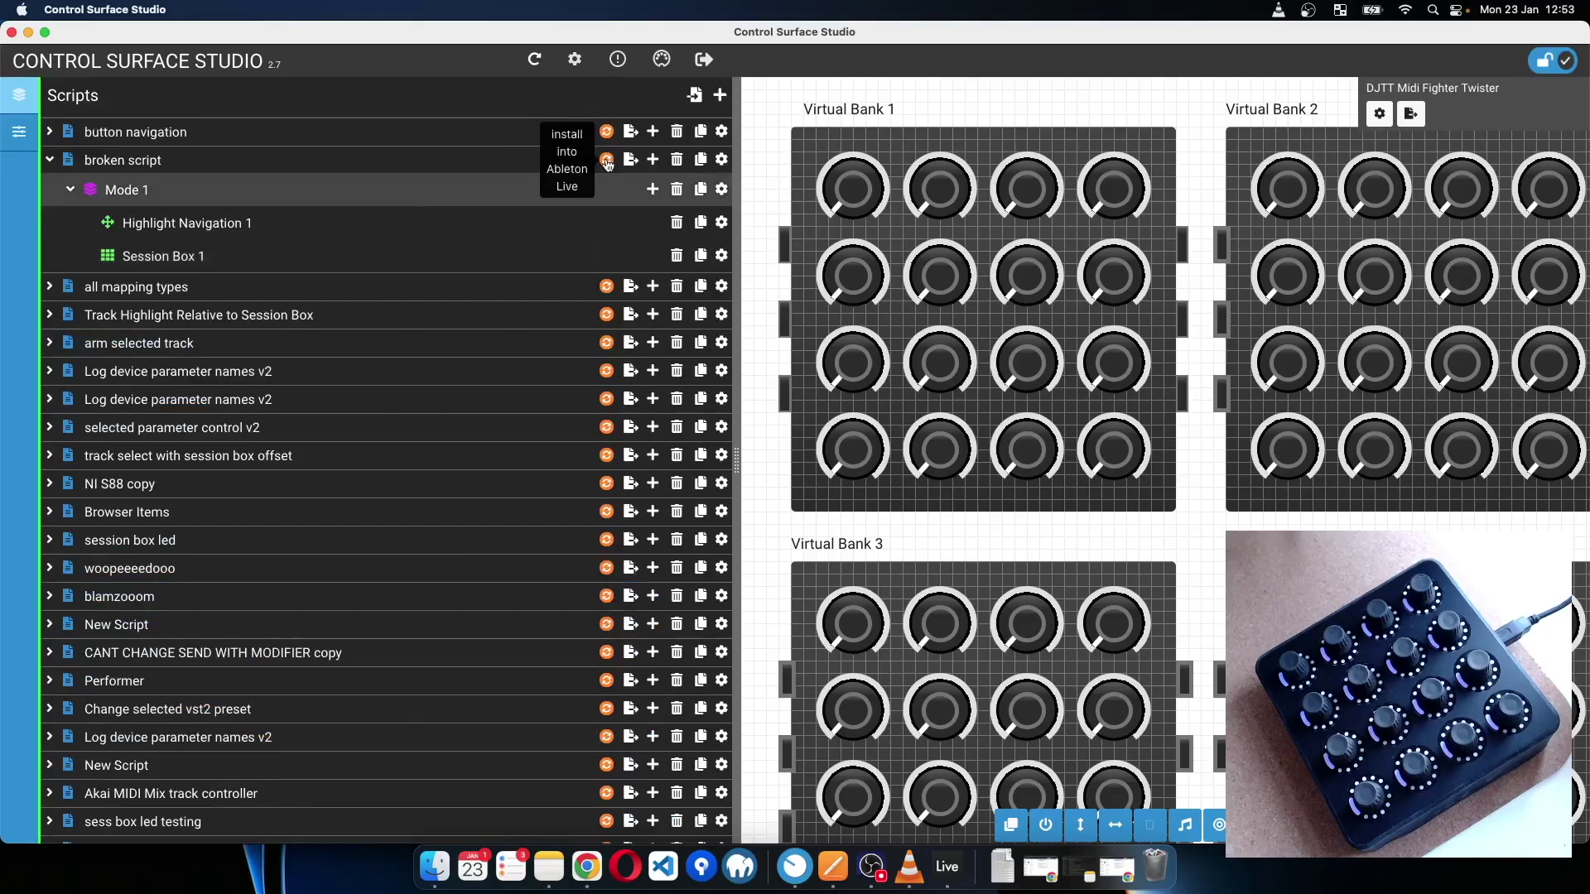
Reinstall the updated broken script into Ableton Live and quit Live to reload it
click(607, 162)
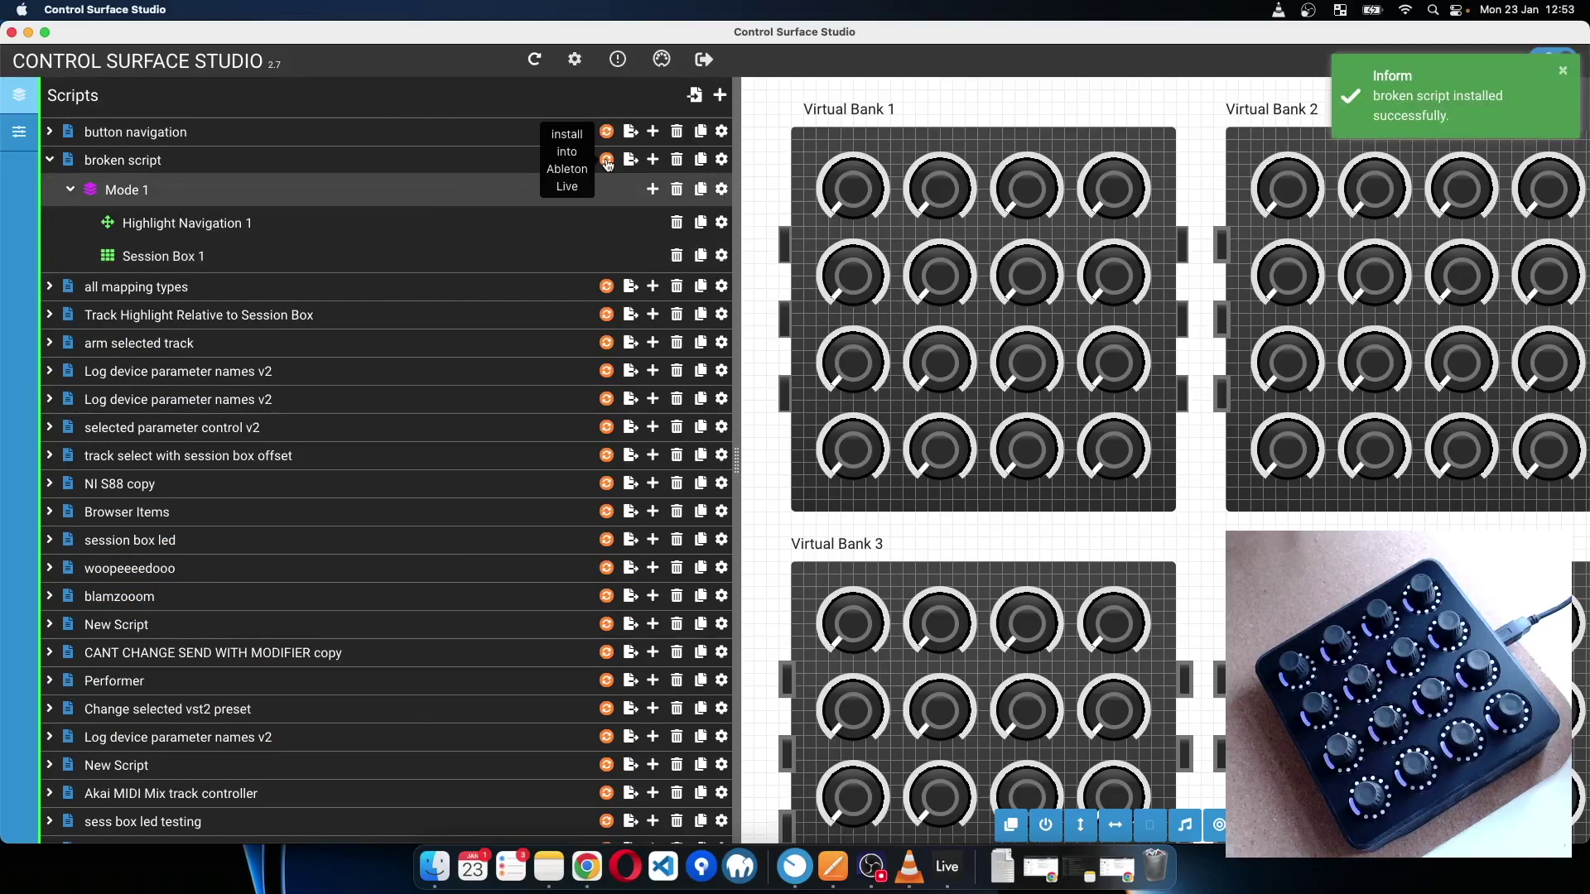
right_click(952, 875)
click(956, 818)
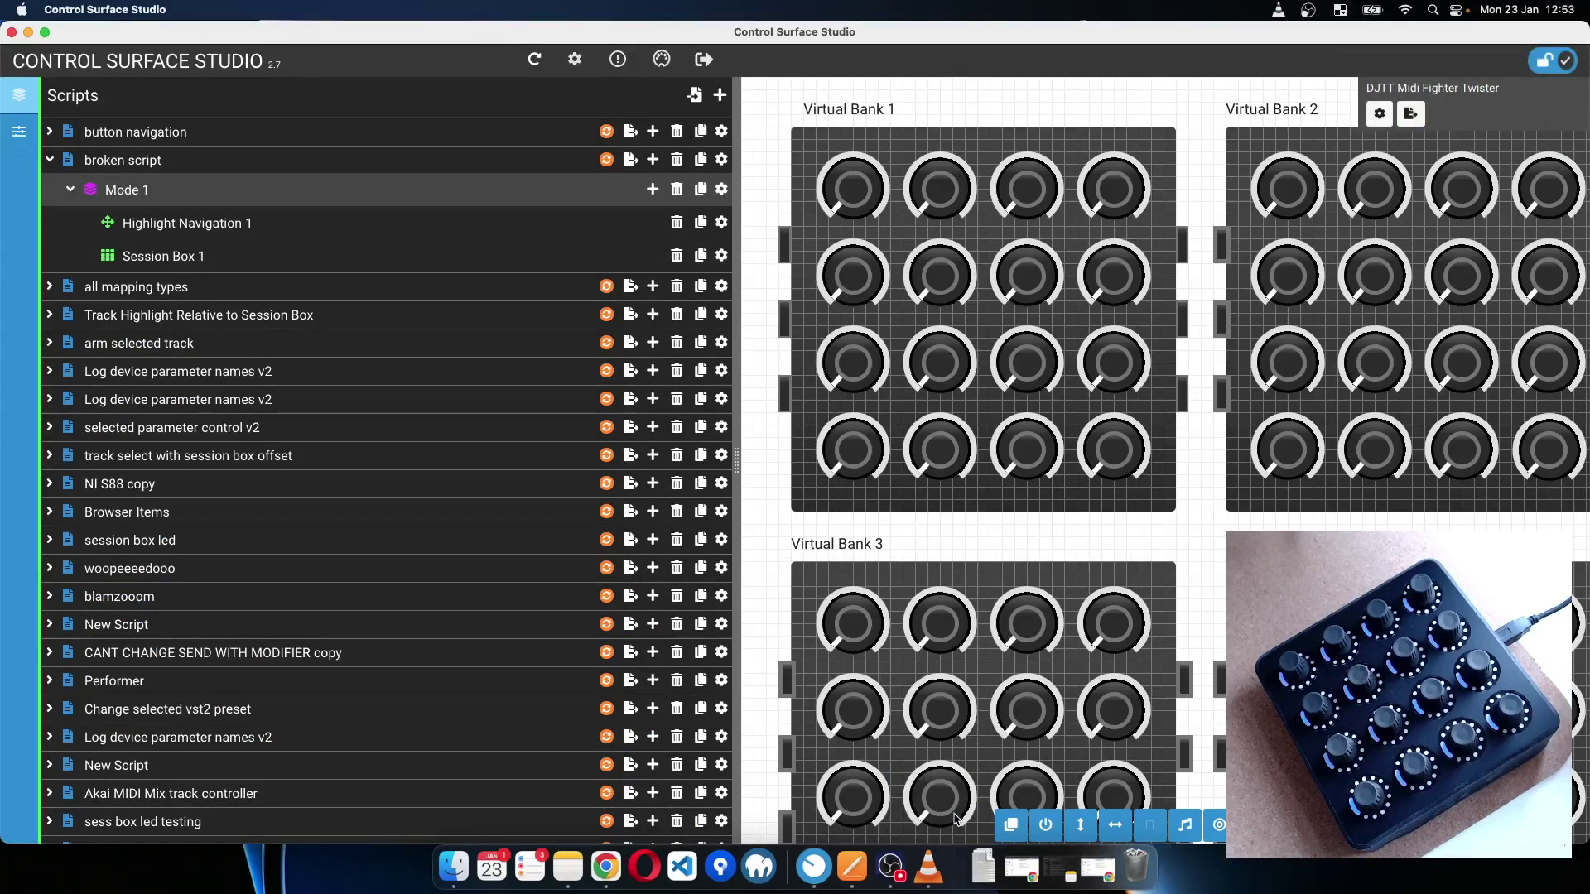